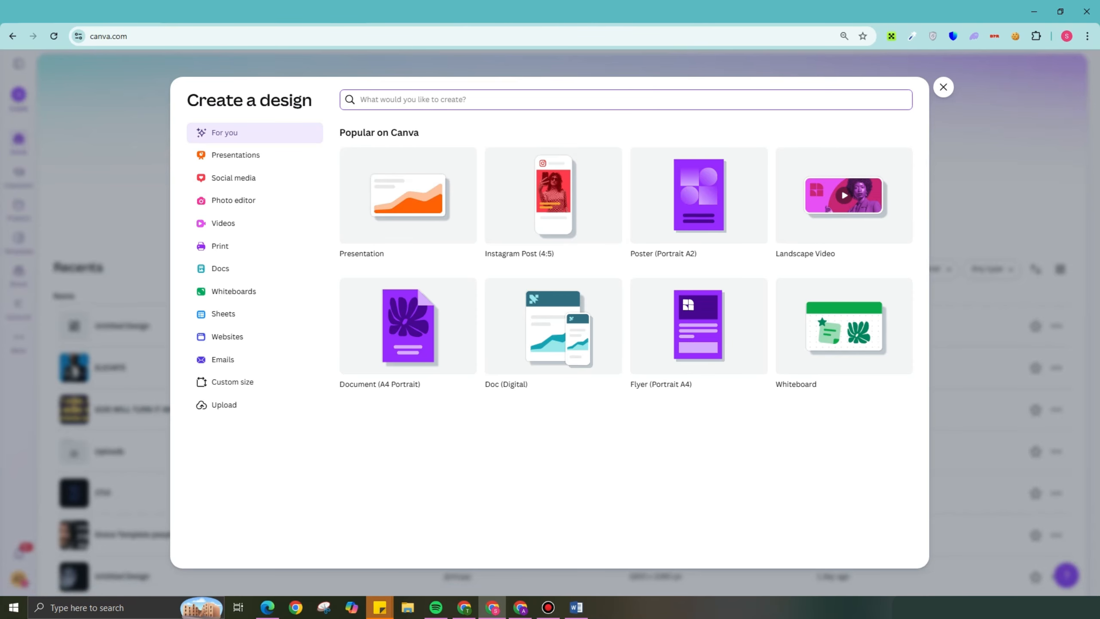
- Switch to the Word outline and review the digital product ideas, highlighting the ebook and planner entries
left_click(576, 607)
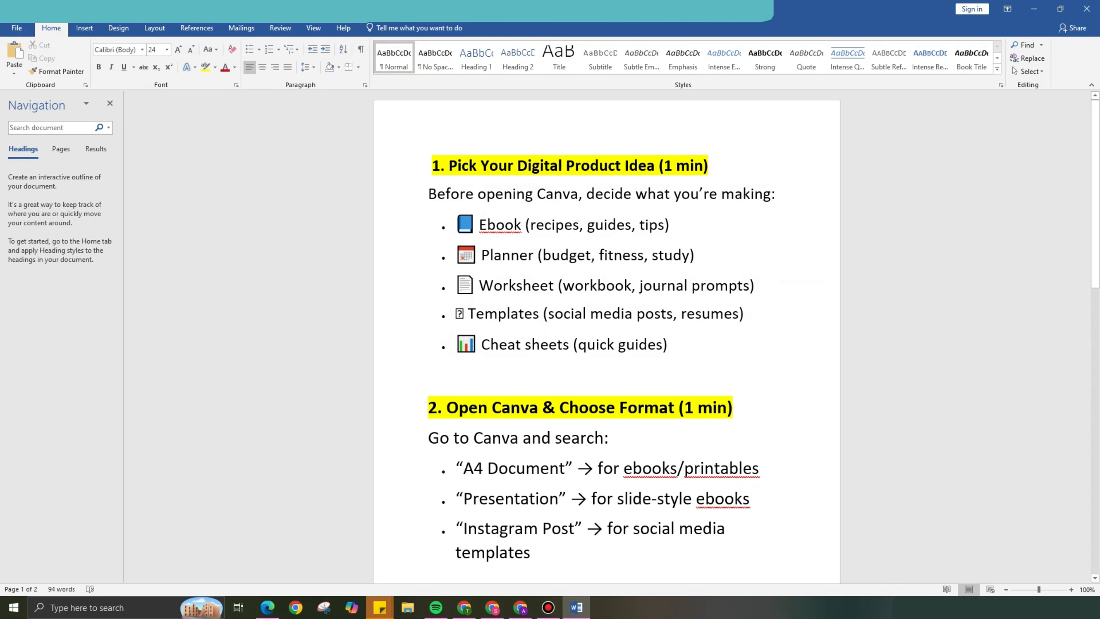
left_click(492, 608)
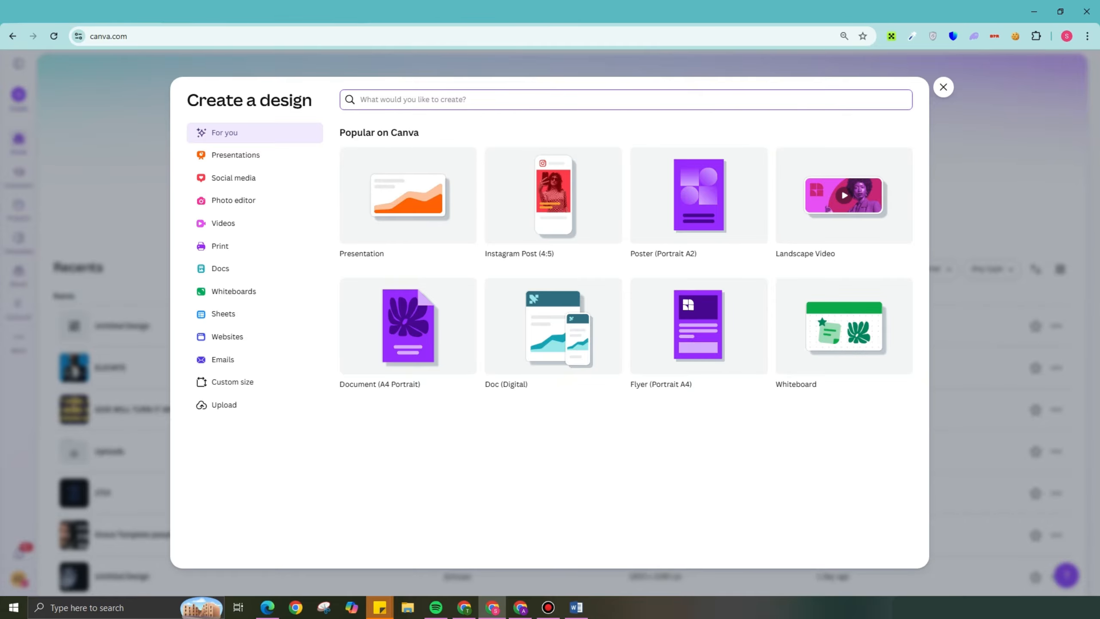
left_click(576, 608)
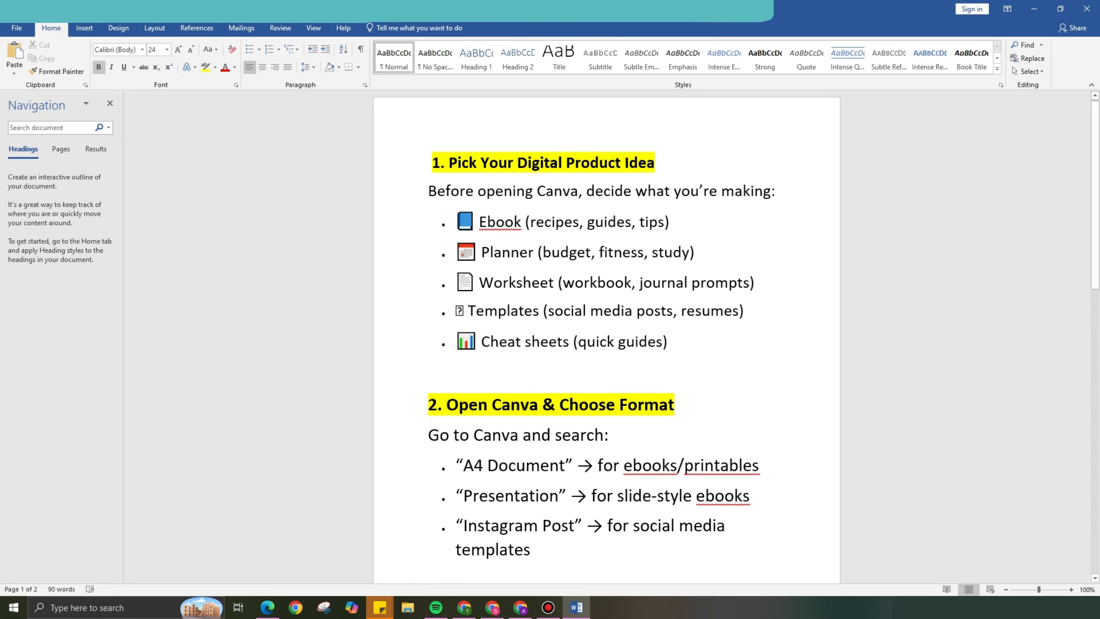
left_click_drag(479, 222, 683, 223)
left_click(699, 253)
left_click_drag(457, 253, 736, 253)
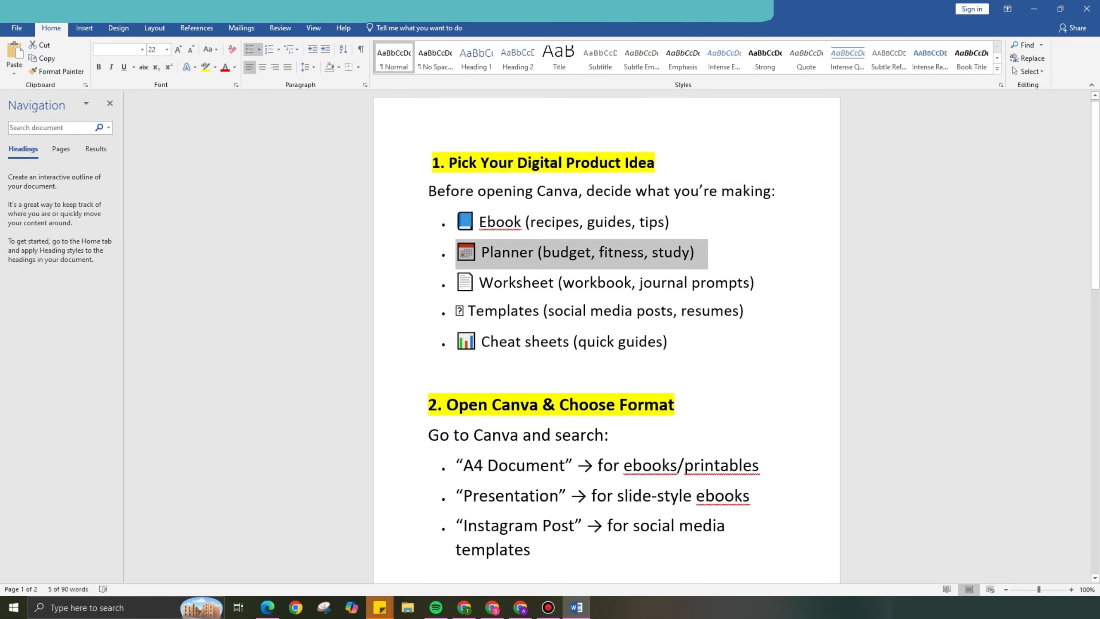
left_click(480, 282)
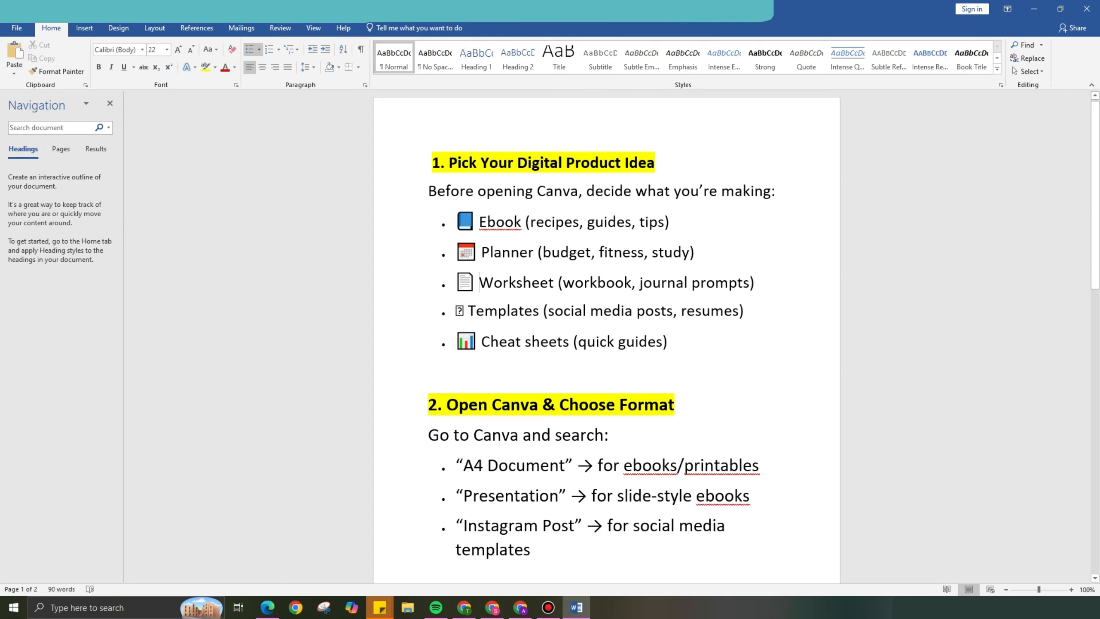
- Copy the format name "A4 Document" from the "Open Canva & Choose Format" section of the outline
scroll(606, 324, "down", 2)
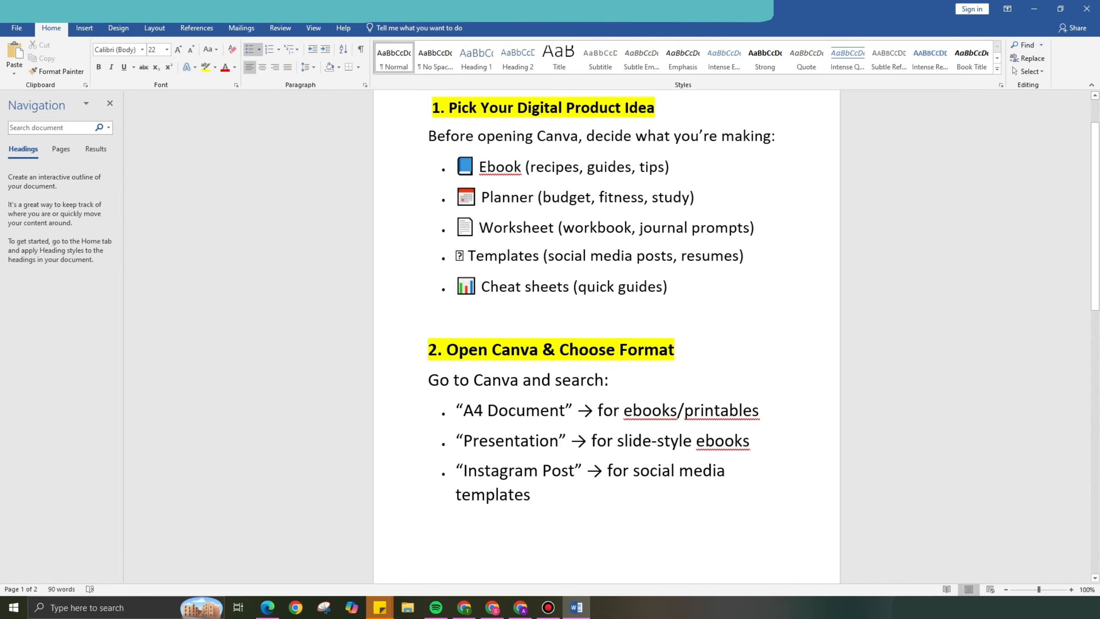
left_click_drag(463, 410, 565, 411)
right_click(530, 422)
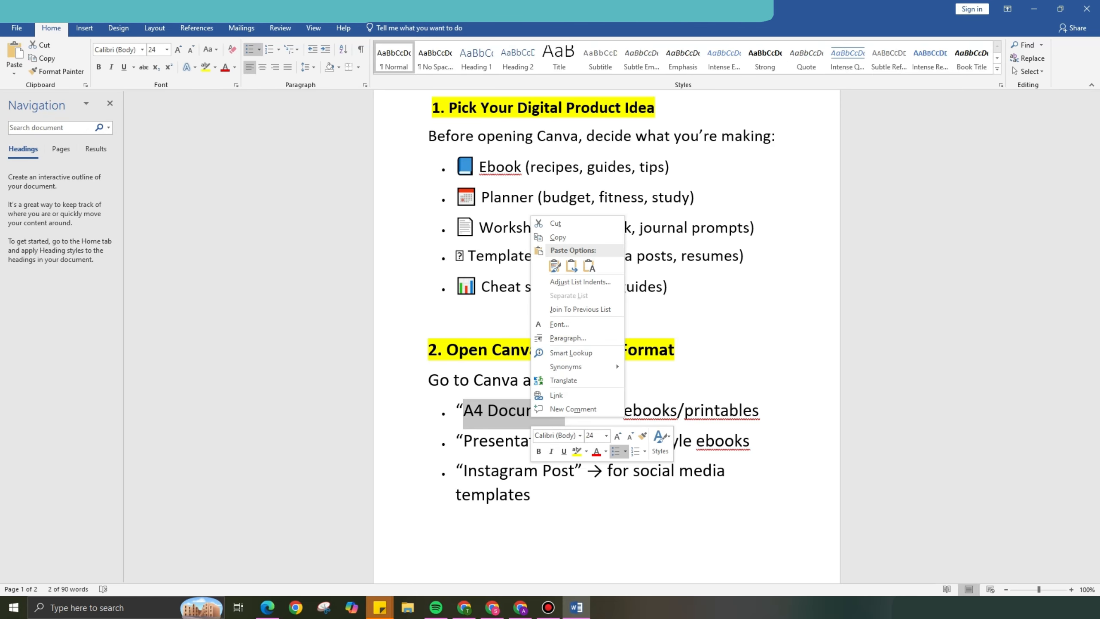
left_click(559, 237)
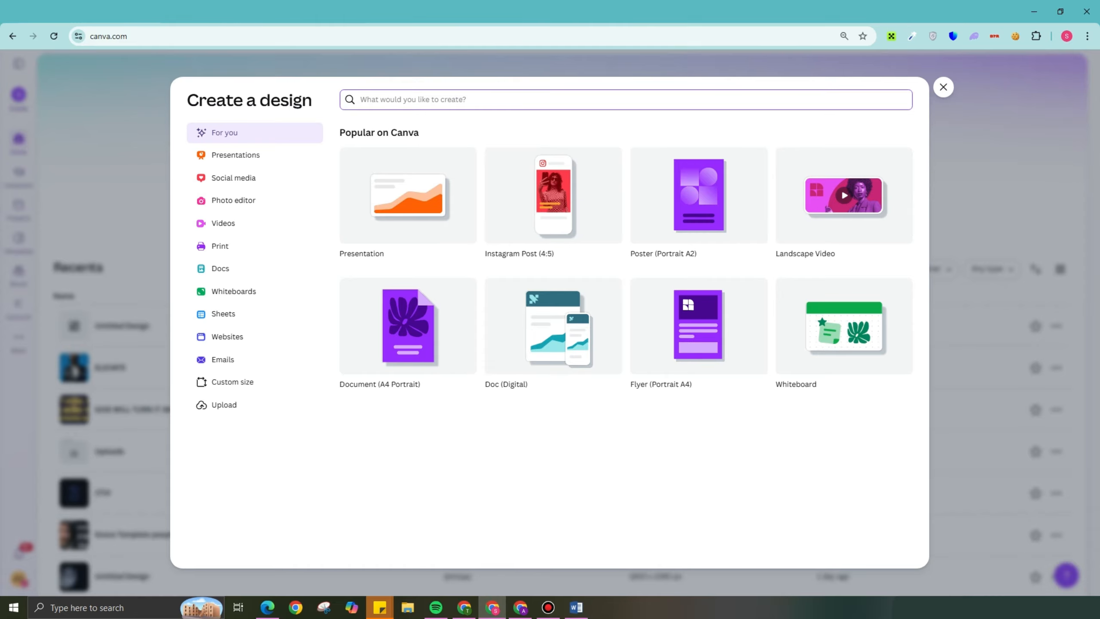
- In Canva, search the design types for "A4 Document" and create a blank Document (US Portrait)
type("A4 Document")
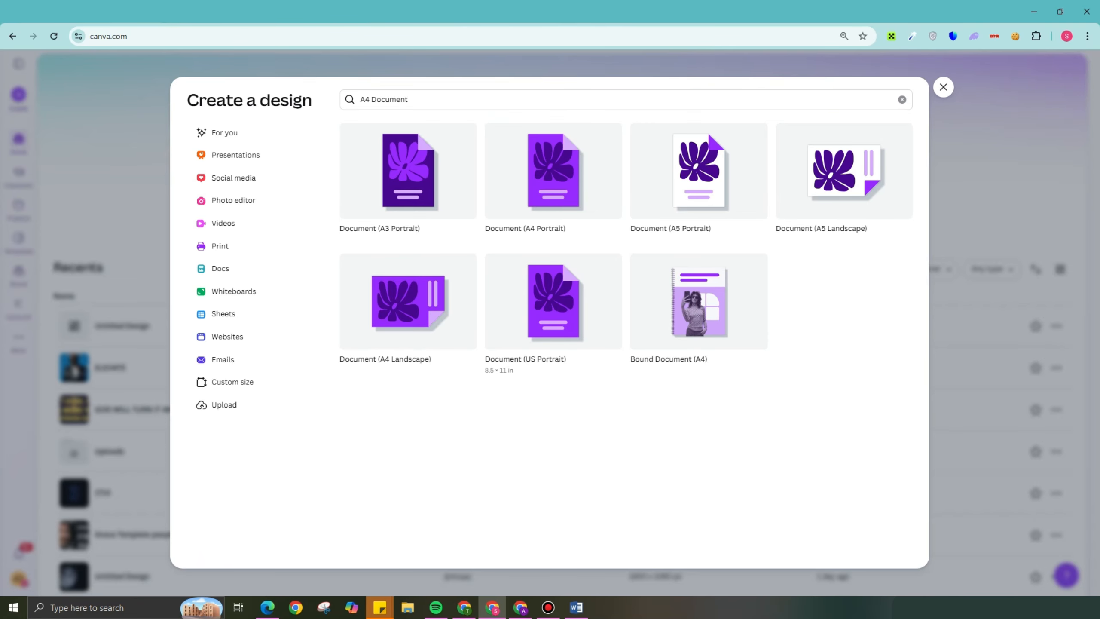
left_click(553, 302)
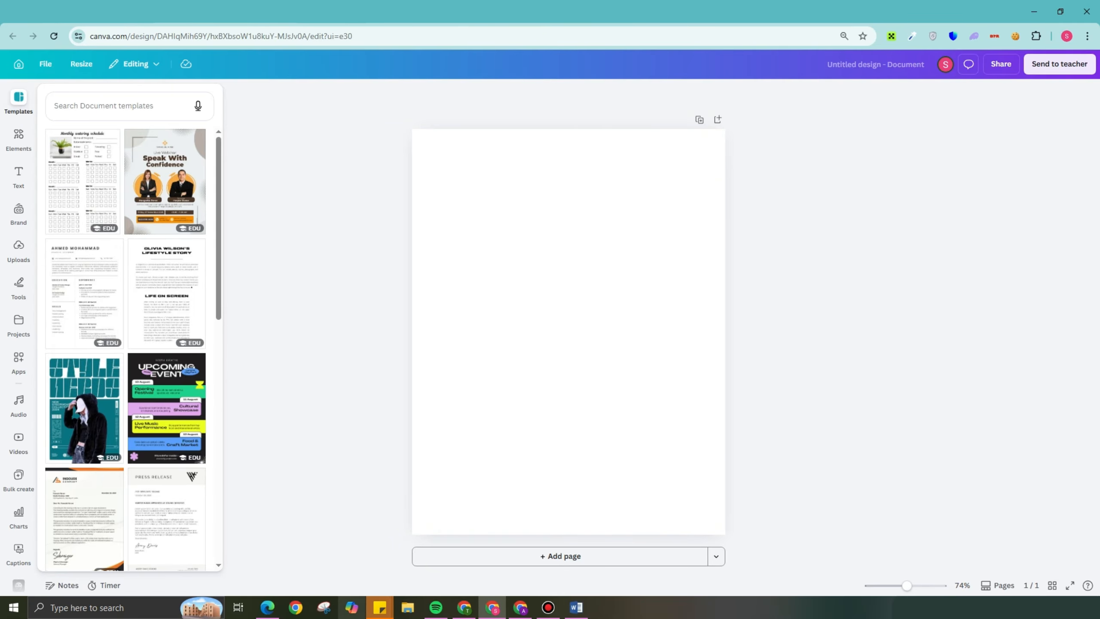
- Search the document templates for "COOKING" and apply the cream Cooking Journal cover with the red pot illustration
left_click(111, 109)
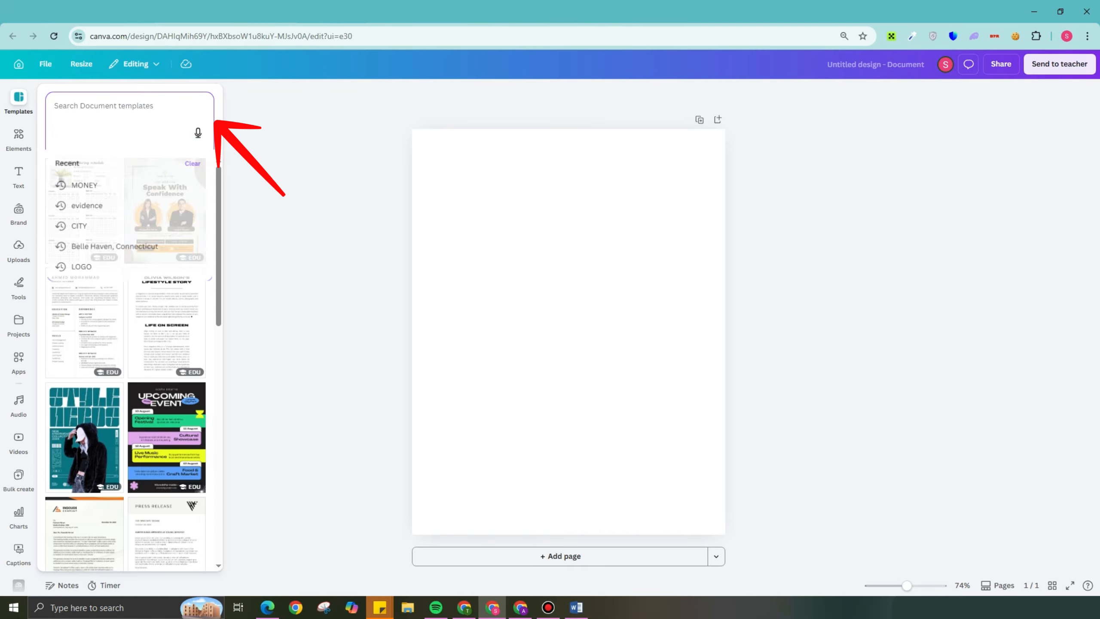
type("COOKING")
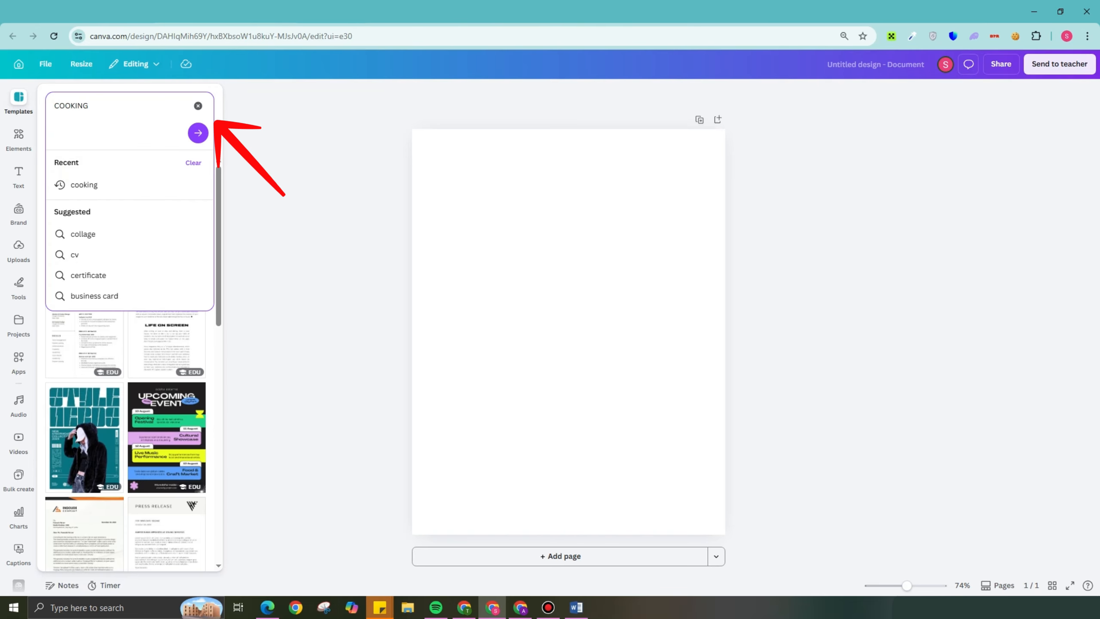
key("Return")
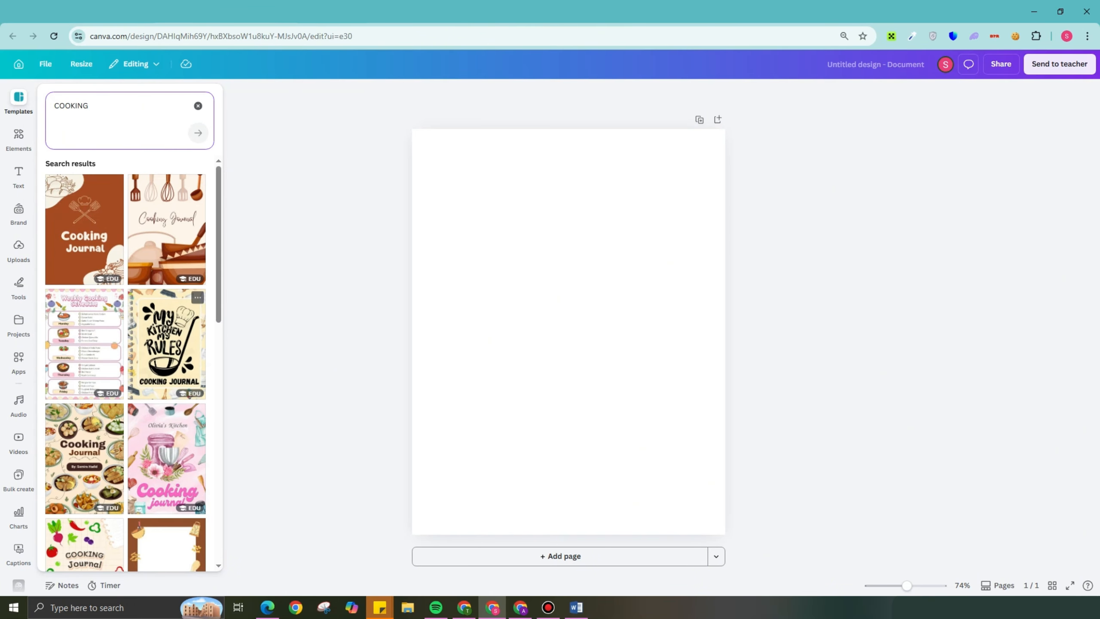
scroll(166, 303, "down", 3)
scroll(166, 303, "down", 1)
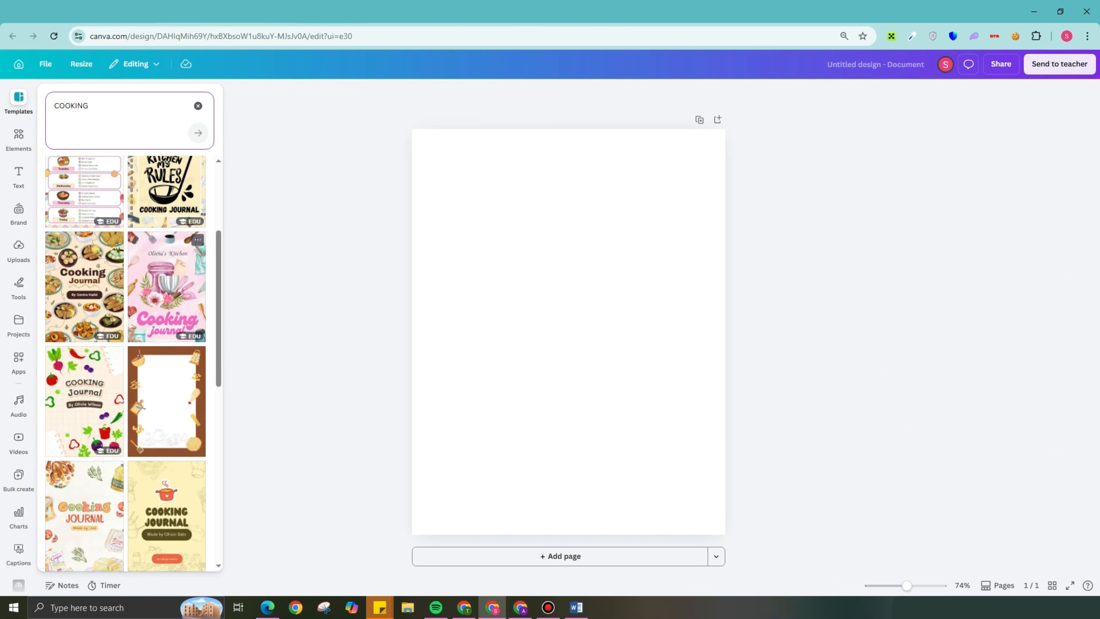
scroll(167, 346, "down", 1)
scroll(166, 347, "down", 1)
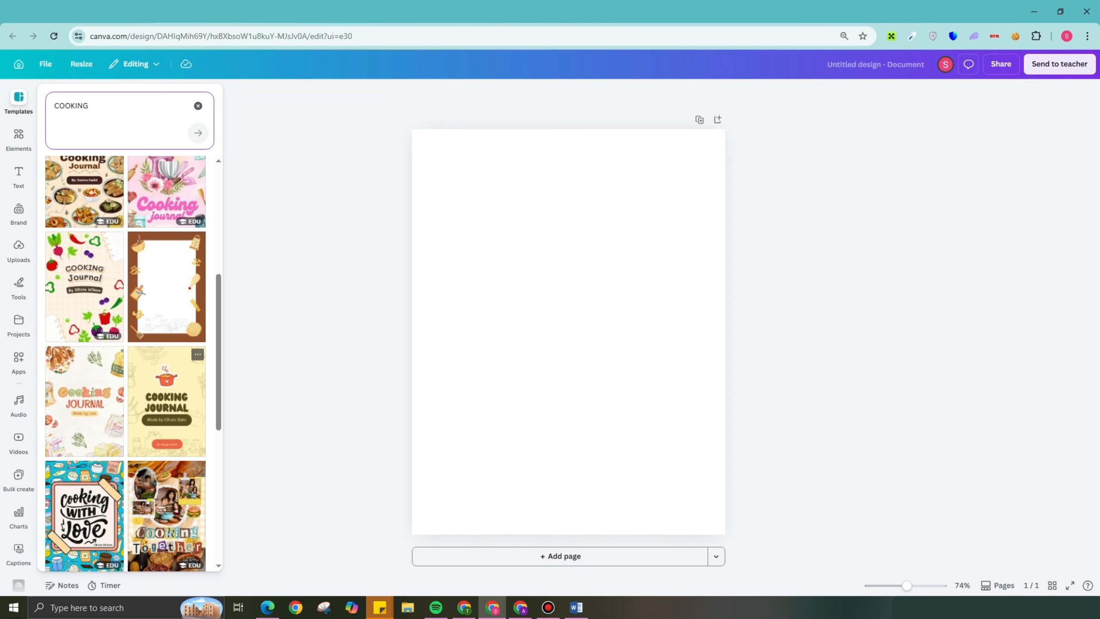
left_click(167, 403)
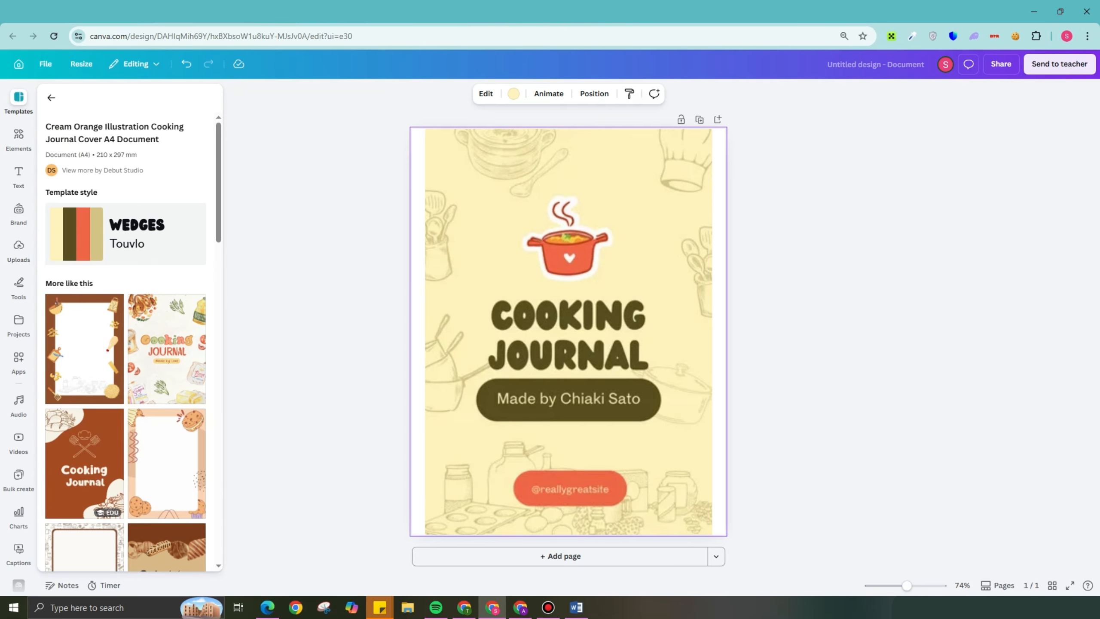
- Add a second page, and undo both the added page and the applied cover template
left_click(560, 556)
scroll(569, 338, "up", 8)
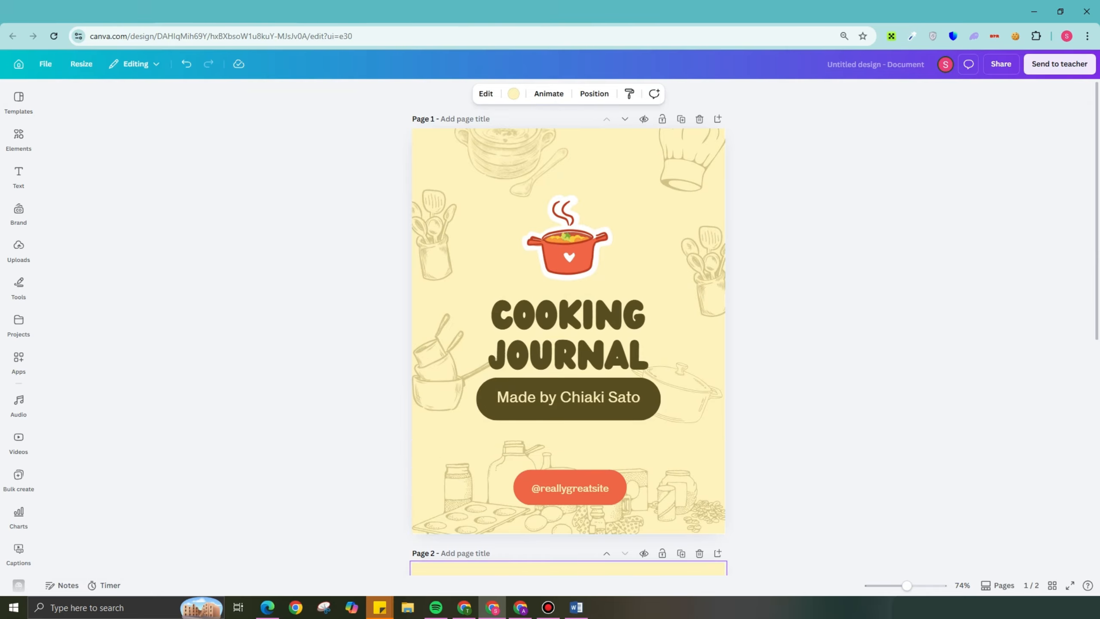
key("ctrl+z")
key("ctrl+z")
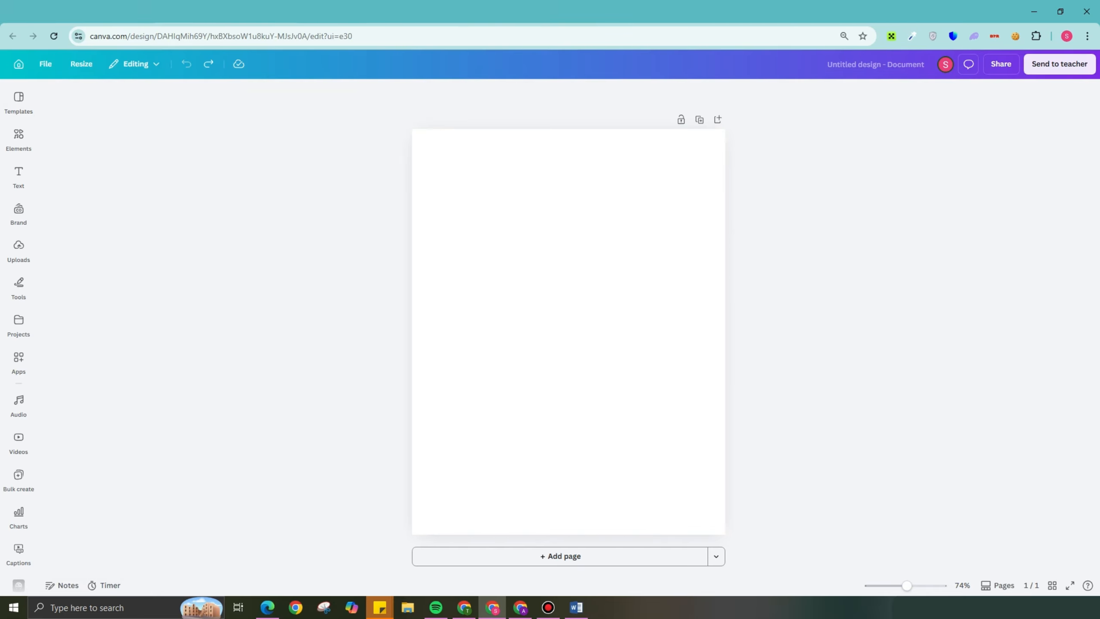
- Set the blank page's background to light mint green from the full set of default solid colors
left_click(568, 331)
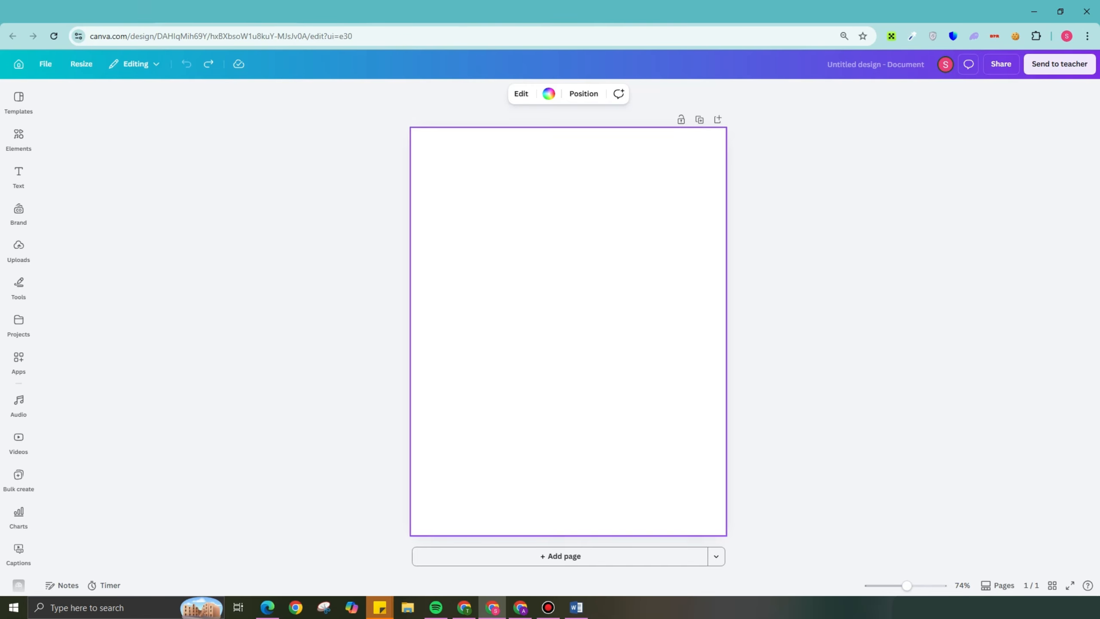
left_click(549, 94)
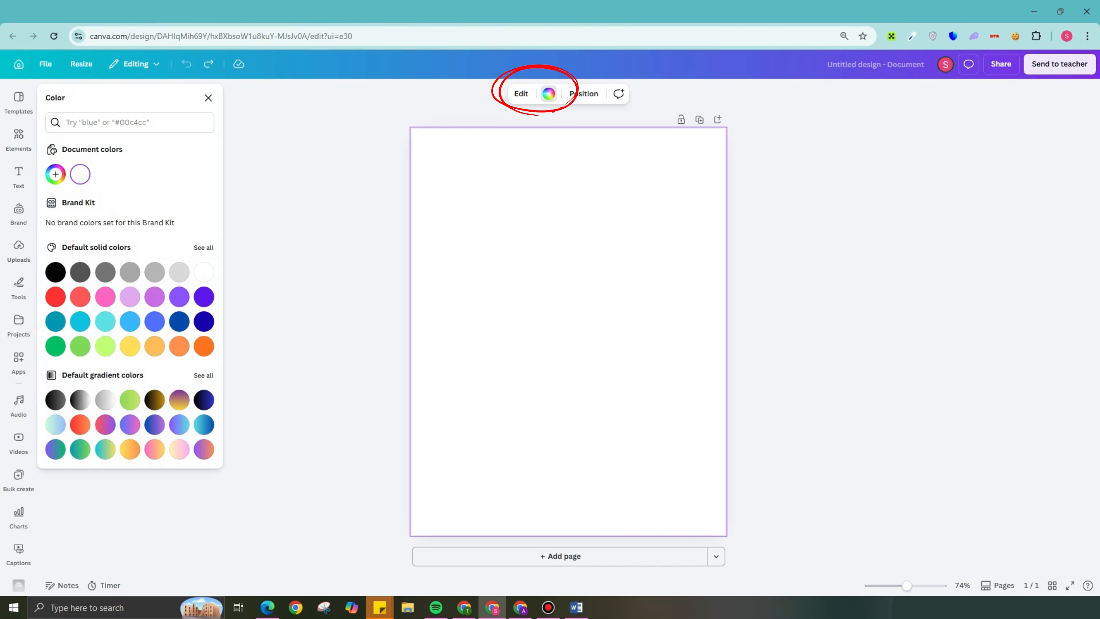
left_click(204, 248)
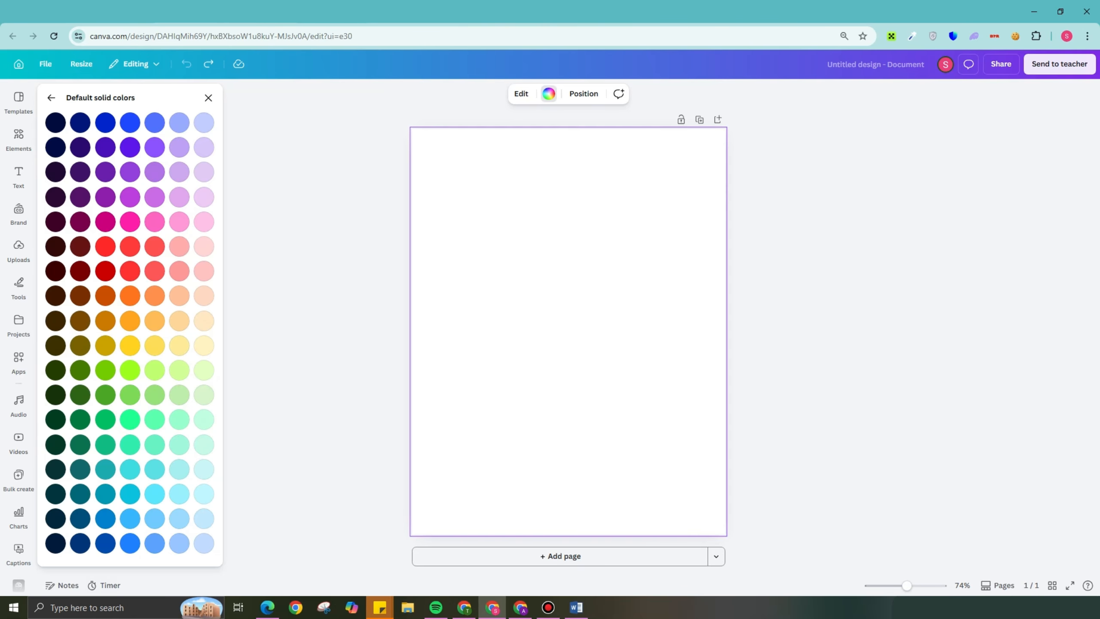
left_click(179, 445)
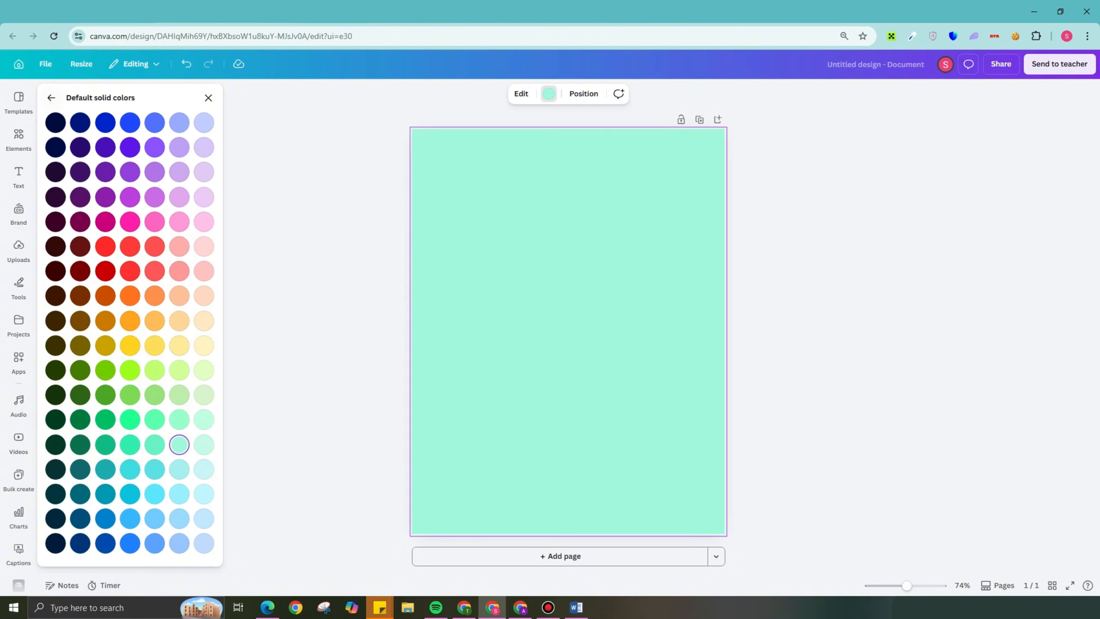
- Try the purple-to-turquoise default gradient as the page background
left_click(51, 98)
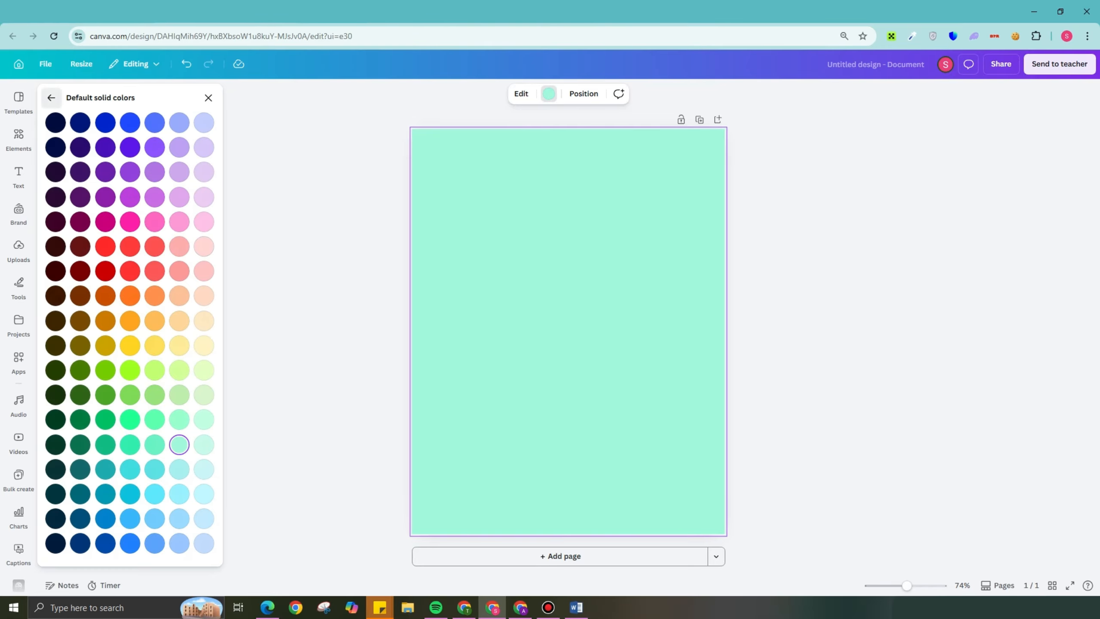
left_click(51, 98)
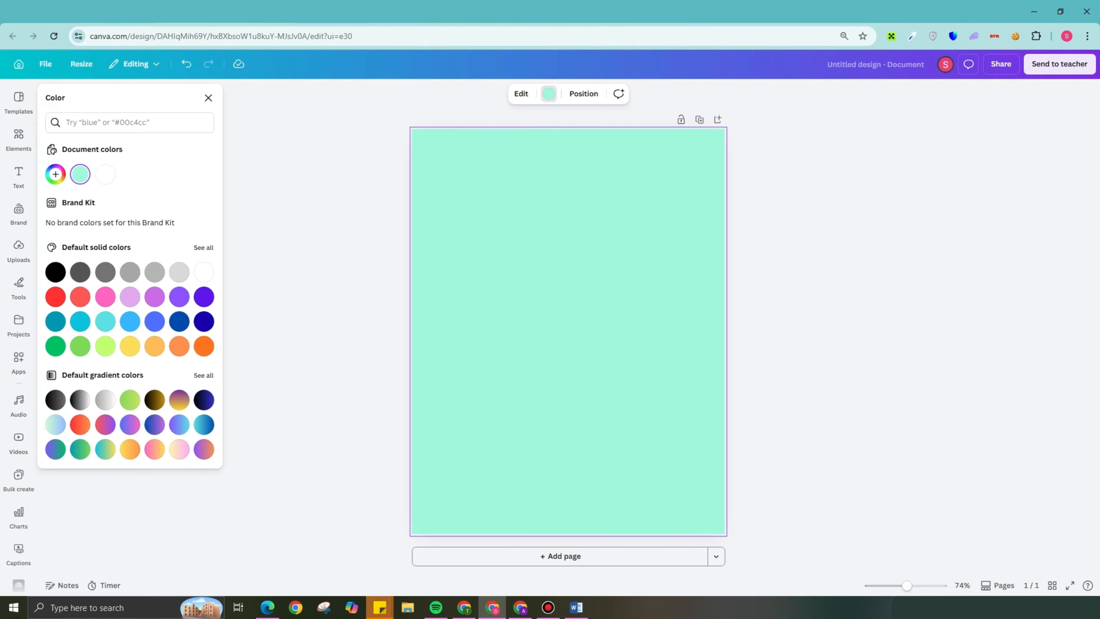
left_click(179, 425)
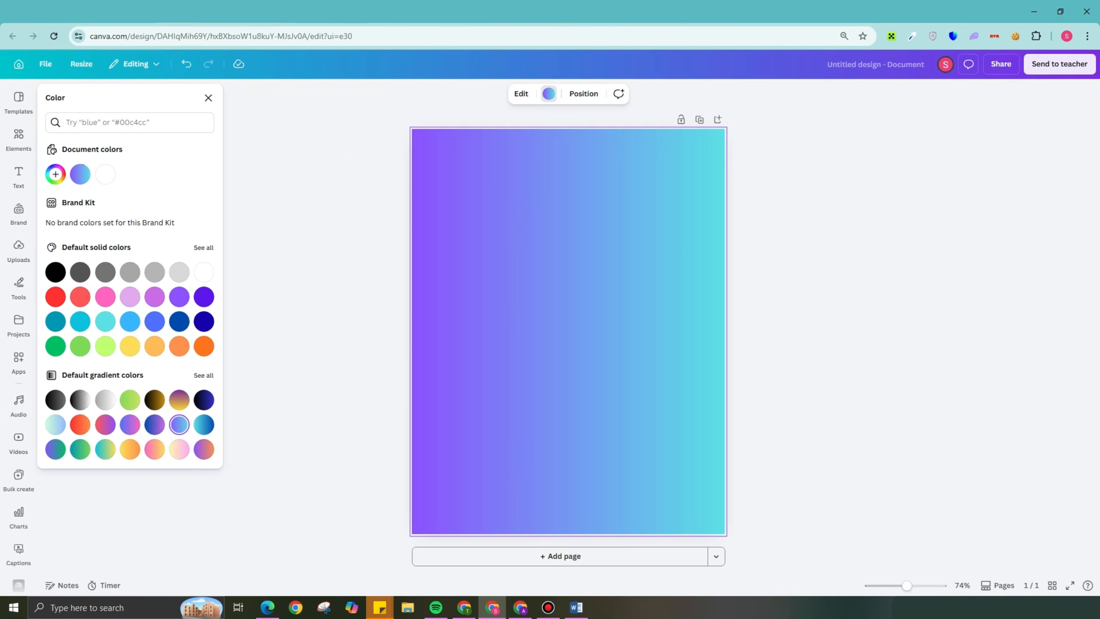
- Set the page background to the solid pale turquoise next to Turquoise blue and close the color options
left_click(203, 247)
left_click(203, 246)
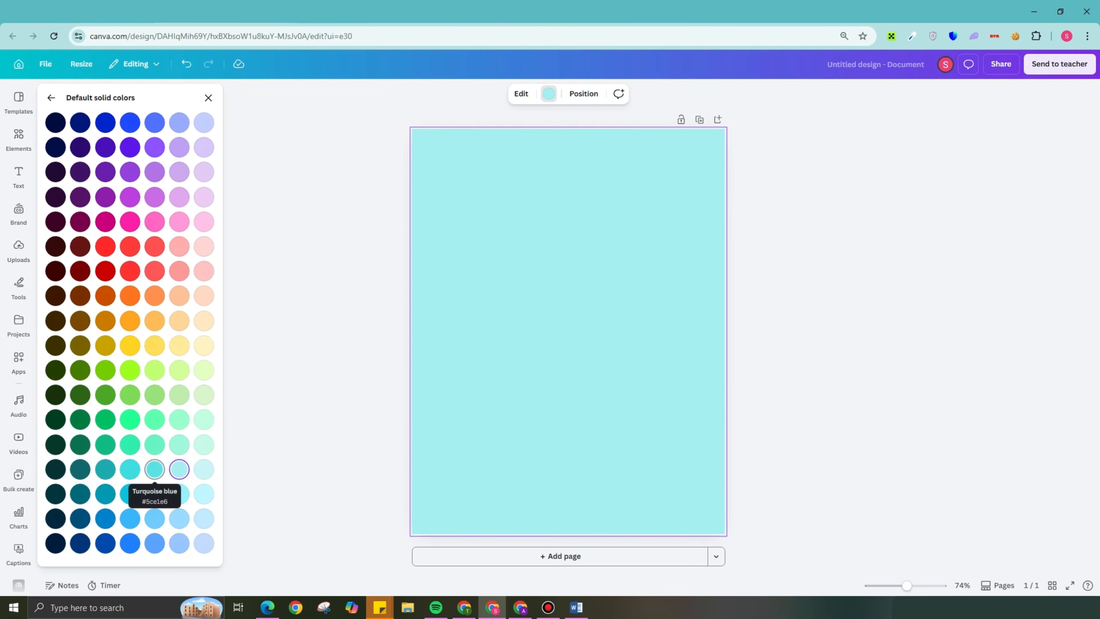
left_click(179, 469)
left_click(208, 98)
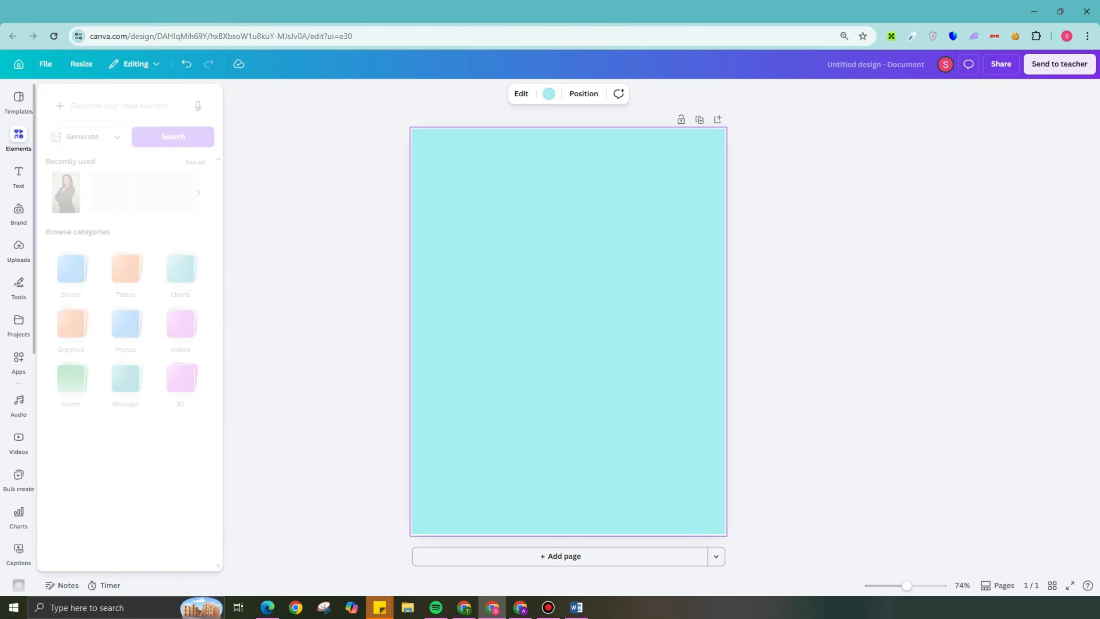
- Search the elements library for COOK and limit the results to graphics
left_click(18, 139)
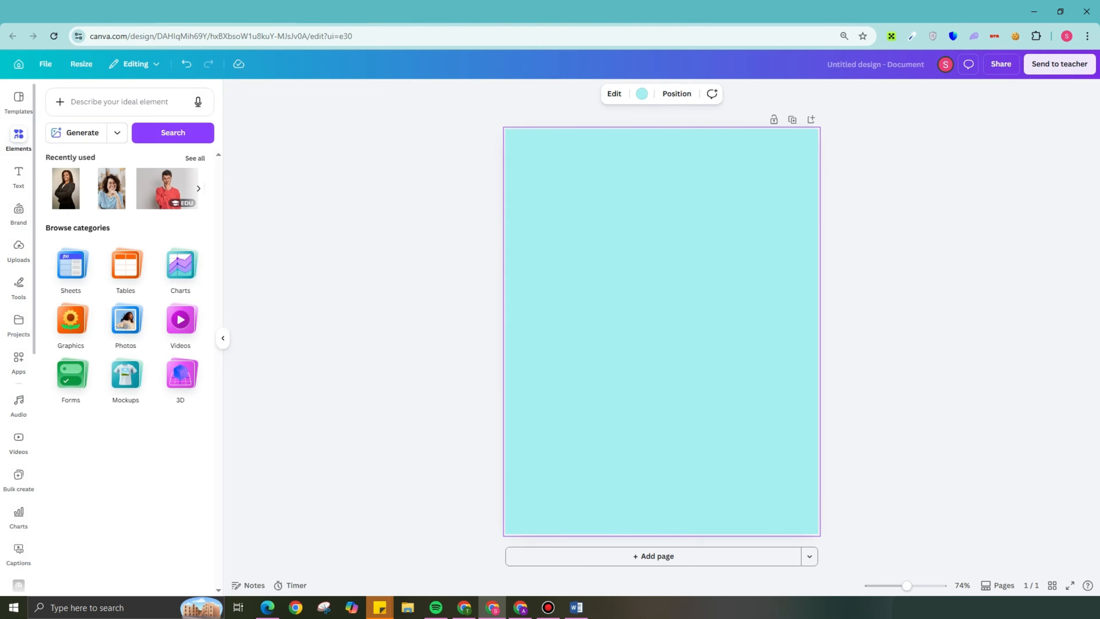
left_click(19, 139)
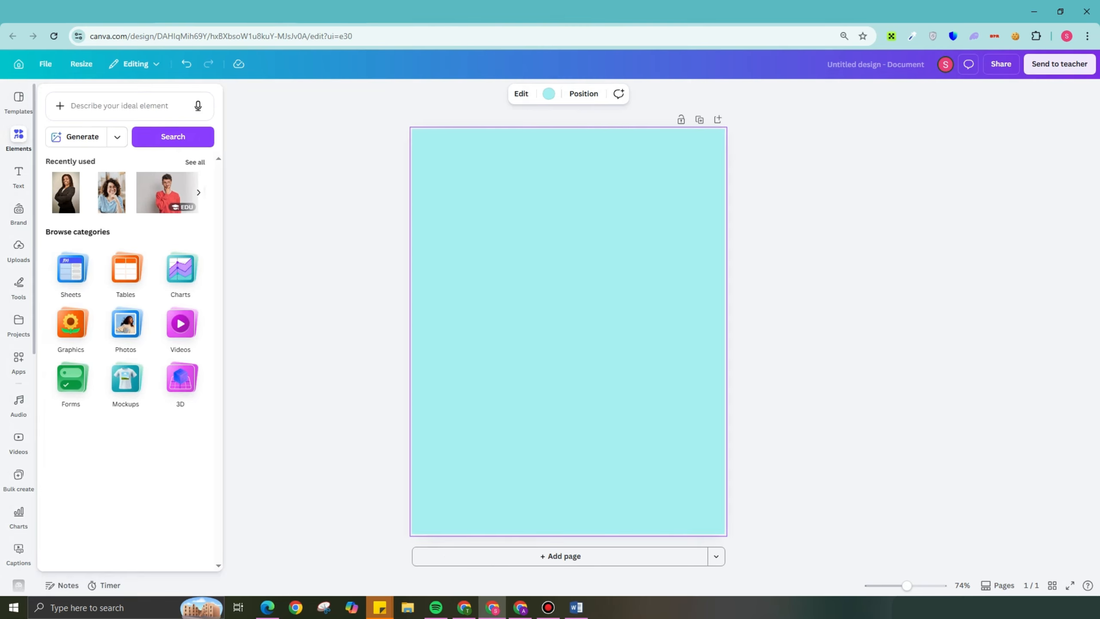
left_click(119, 106)
type("COOK")
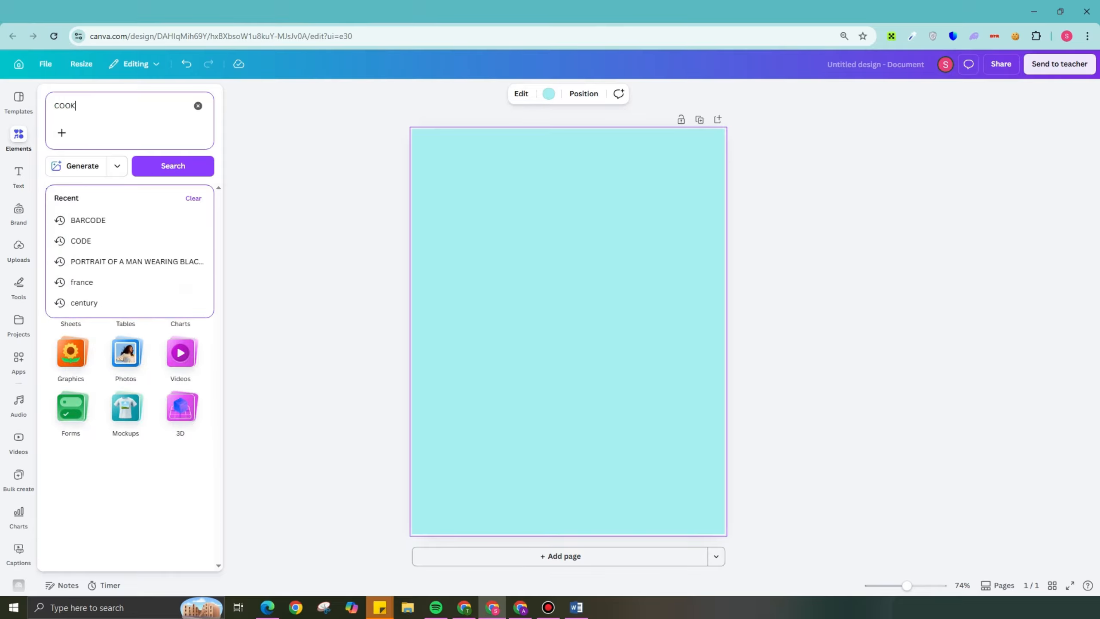
key("Return")
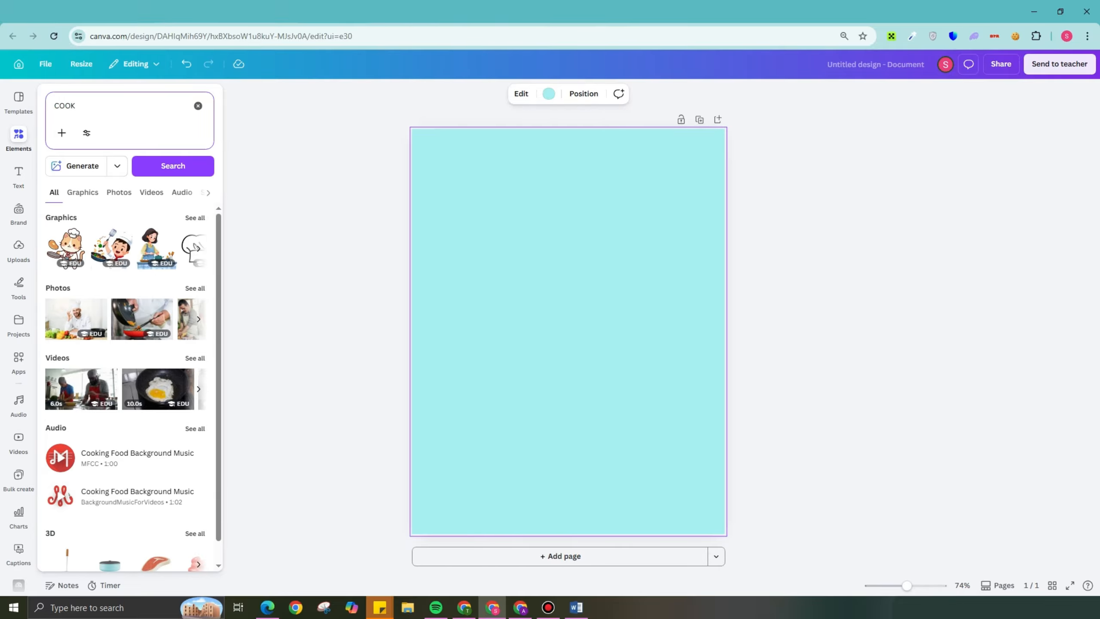
left_click(83, 192)
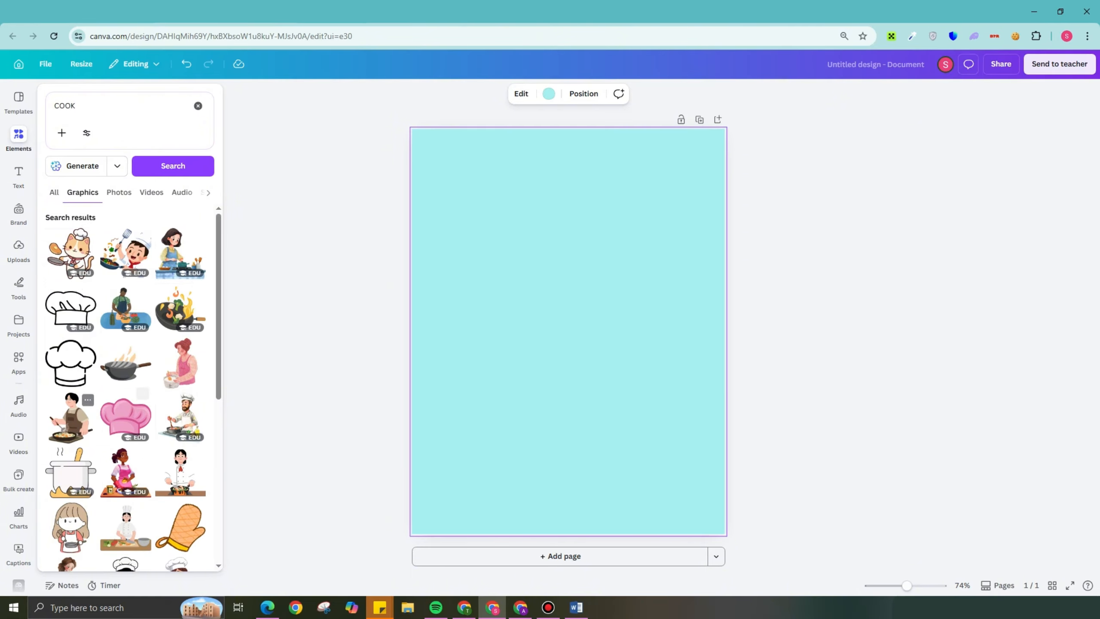
- Examine the COOK graphics for a suitable cover illustration, and check the matching photos
scroll(99, 412, "down", 3)
scroll(126, 412, "down", 5)
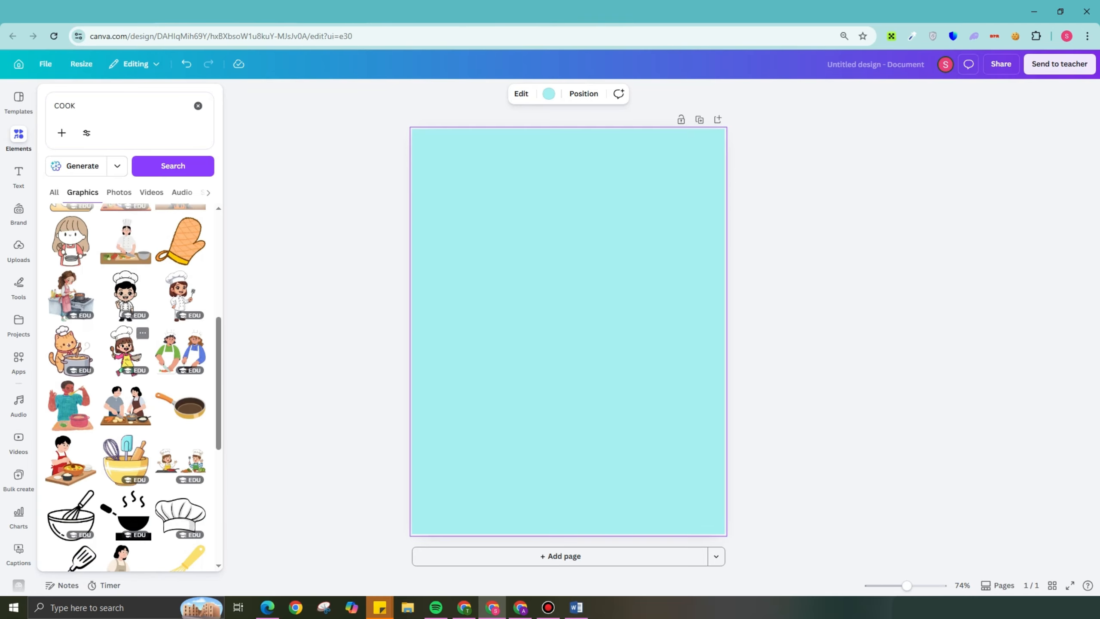
scroll(180, 403, "down", 3)
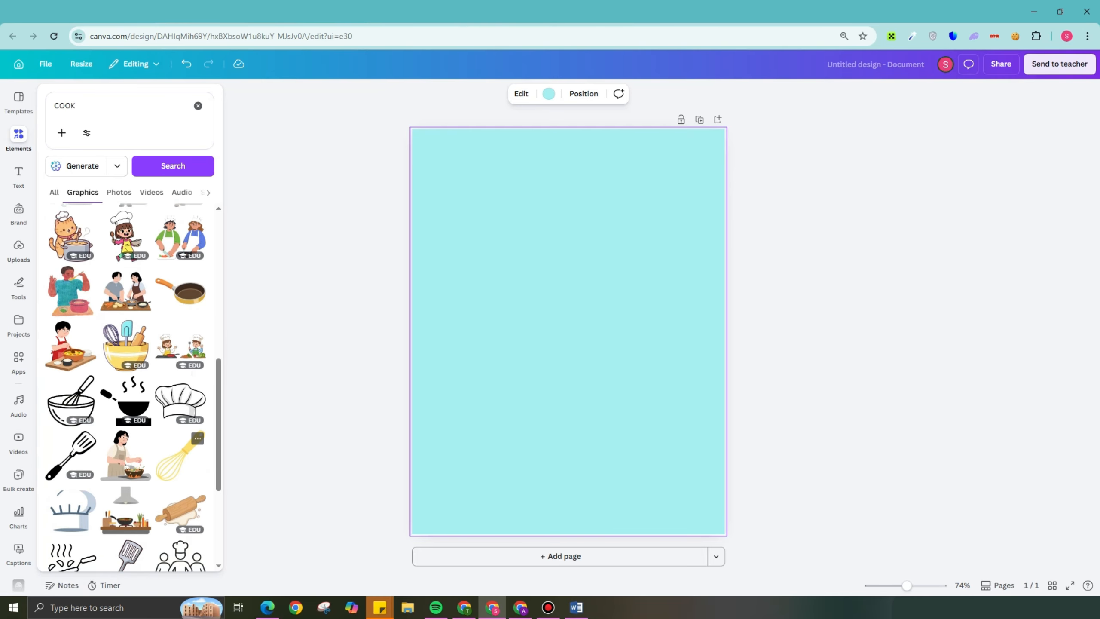
scroll(181, 455, "up", 3)
scroll(181, 433, "down", 8)
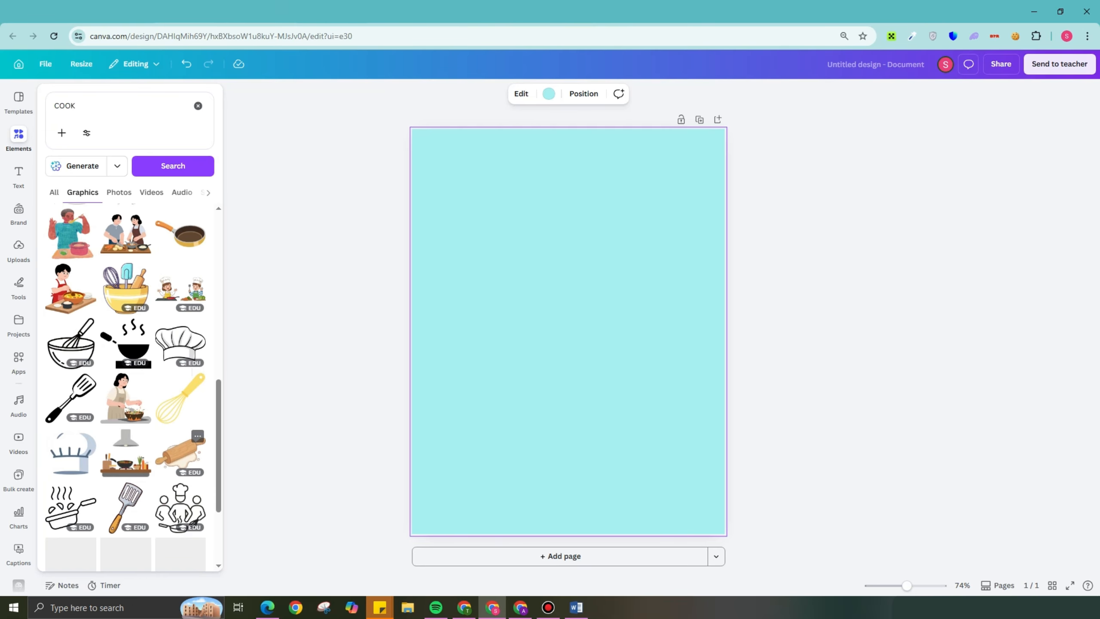
scroll(180, 401, "down", 5)
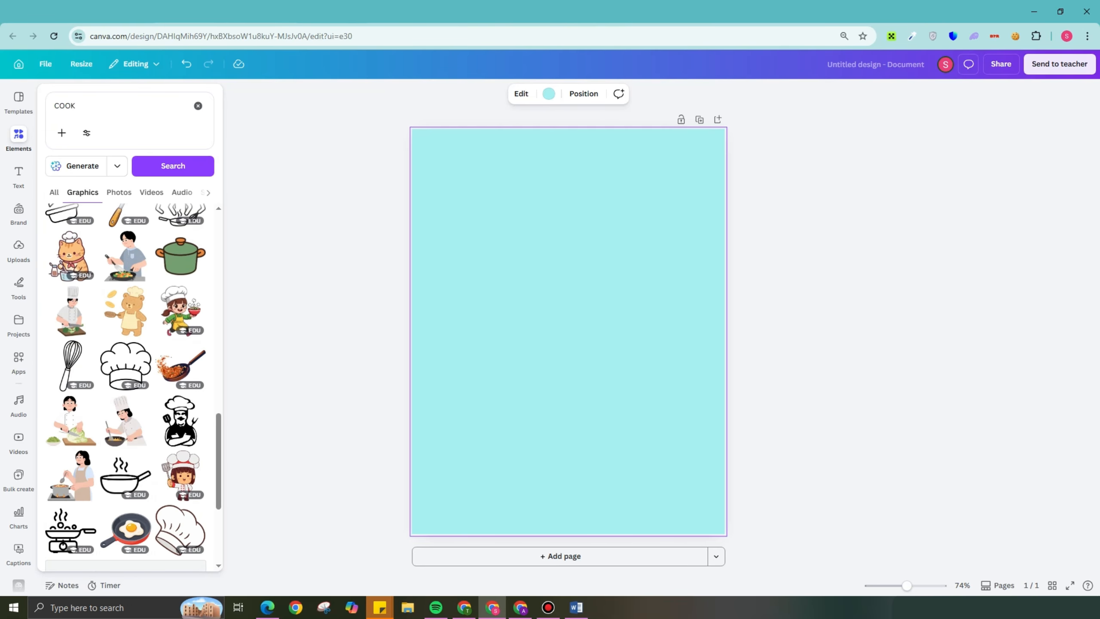
scroll(181, 403, "down", 7)
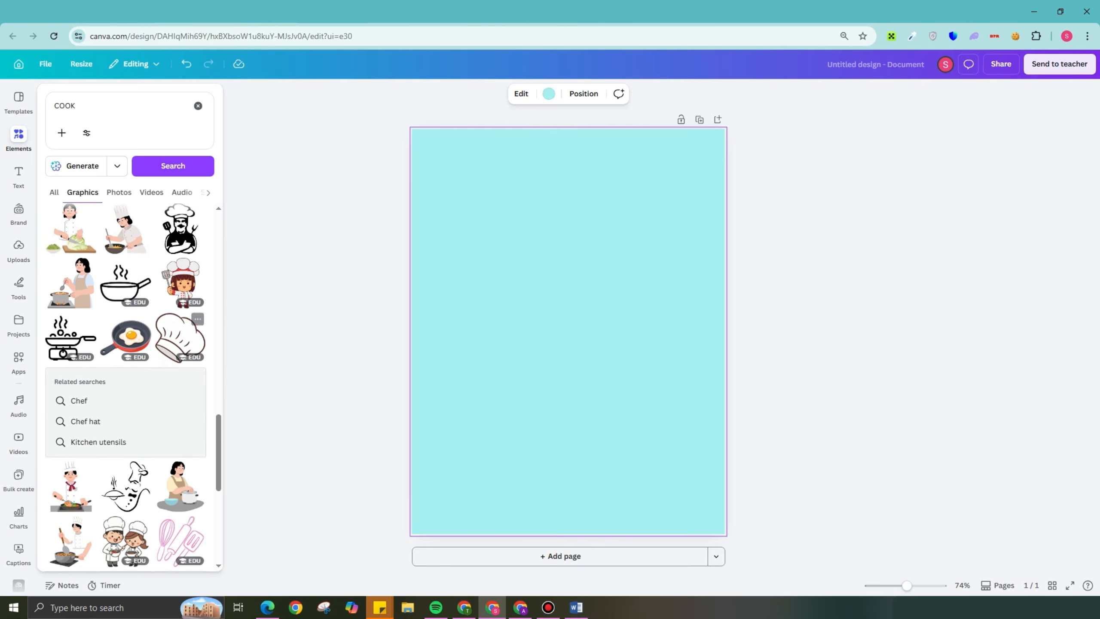
left_click(119, 193)
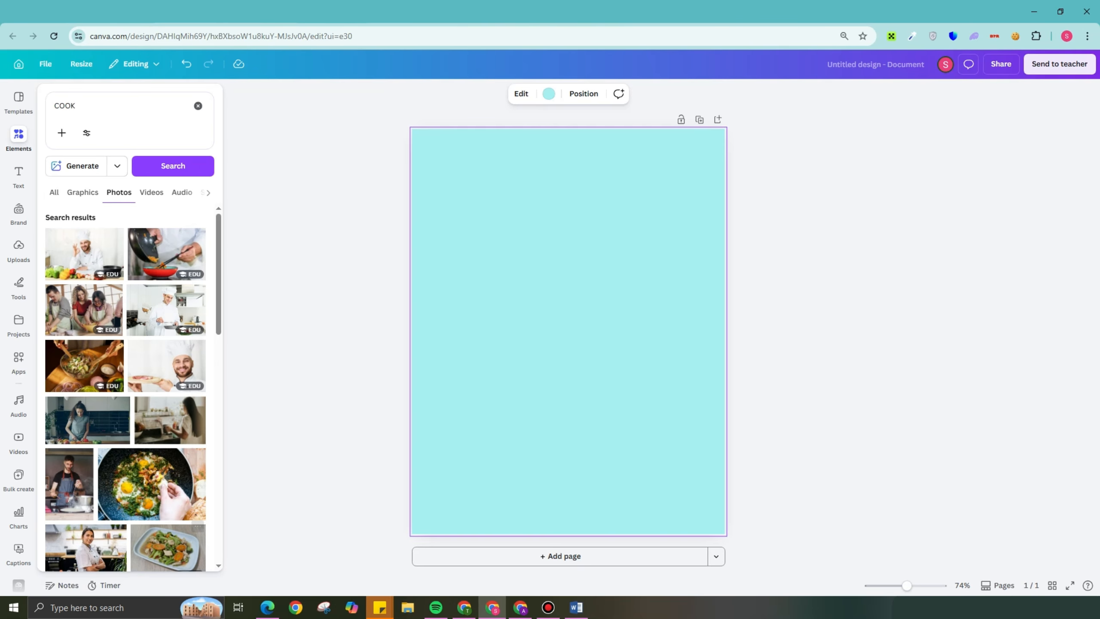
- Return to the COOK graphics and add the brown-haired girl chef holding a spatula to the page
left_click(223, 328)
left_click(19, 139)
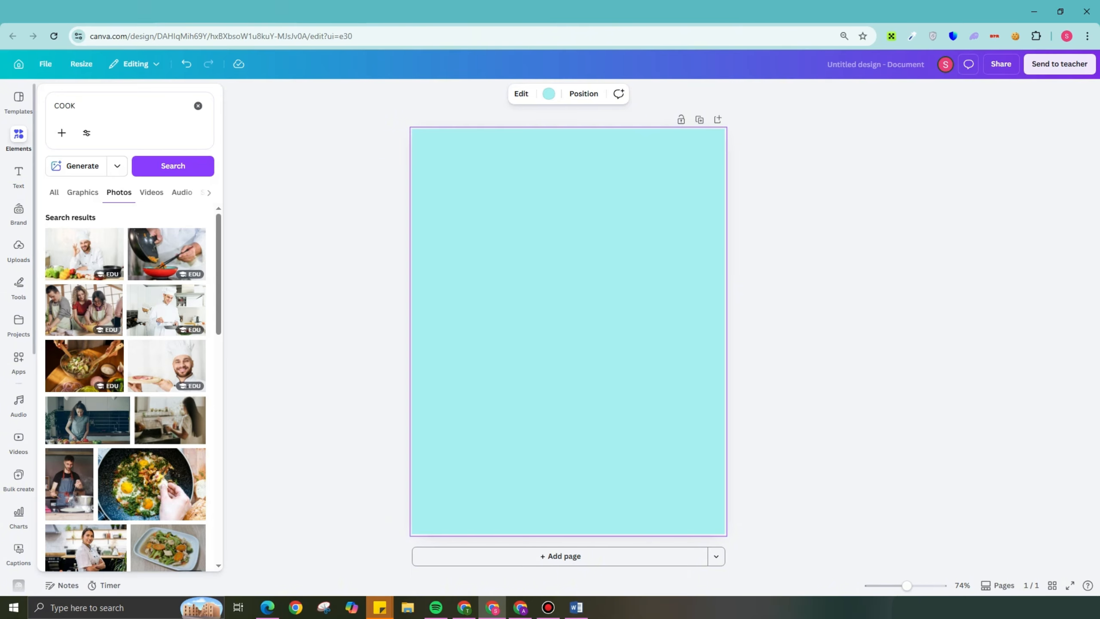
left_click(82, 188)
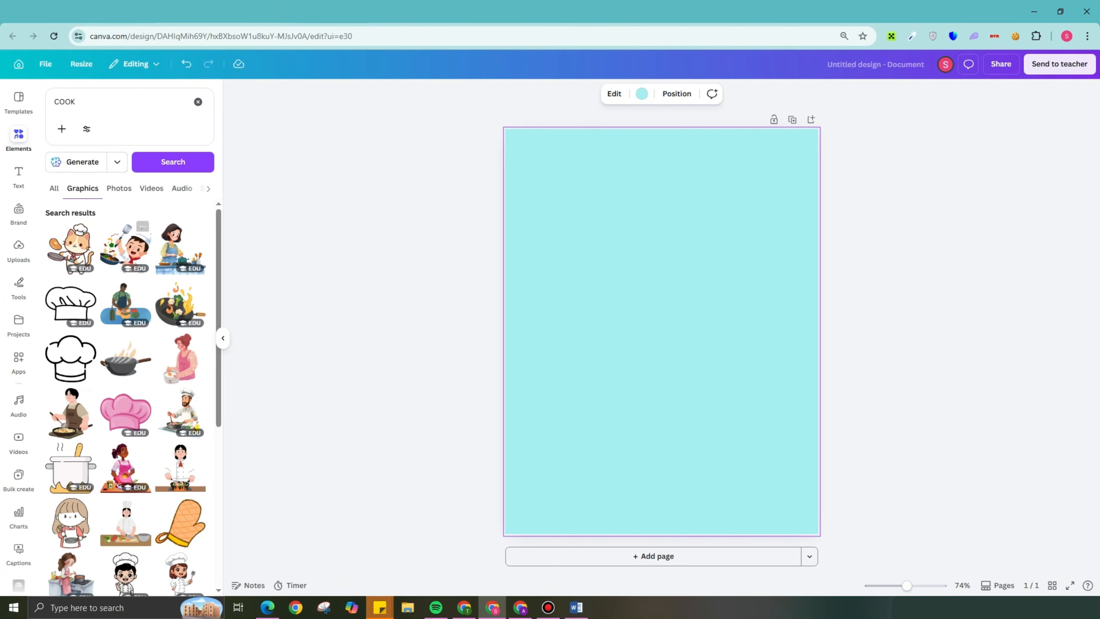
scroll(180, 343, "down", 5)
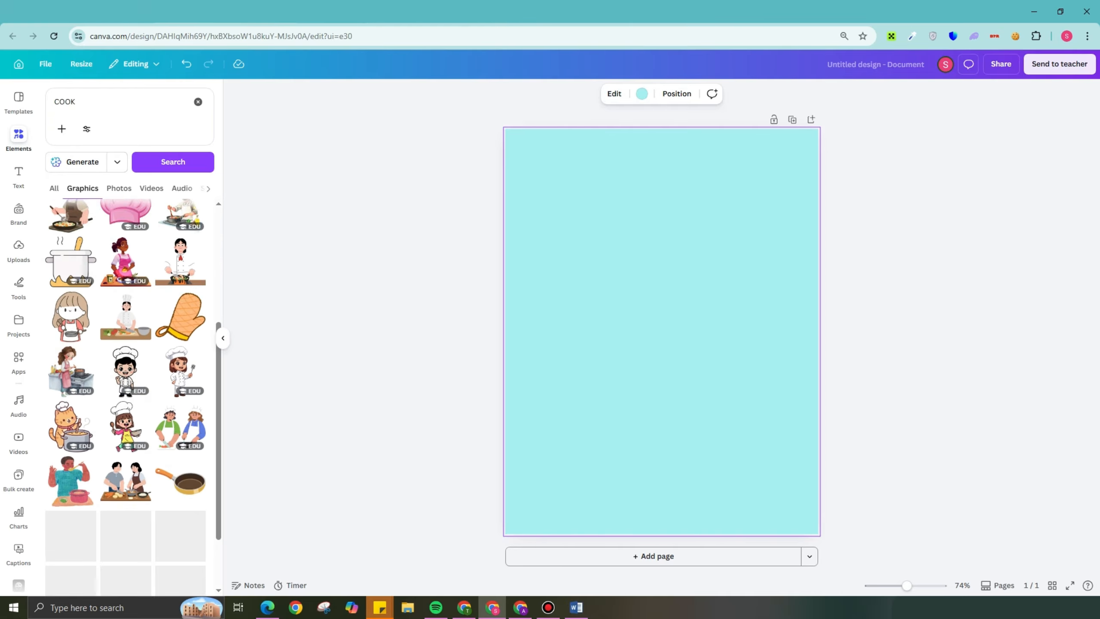
left_click(180, 349)
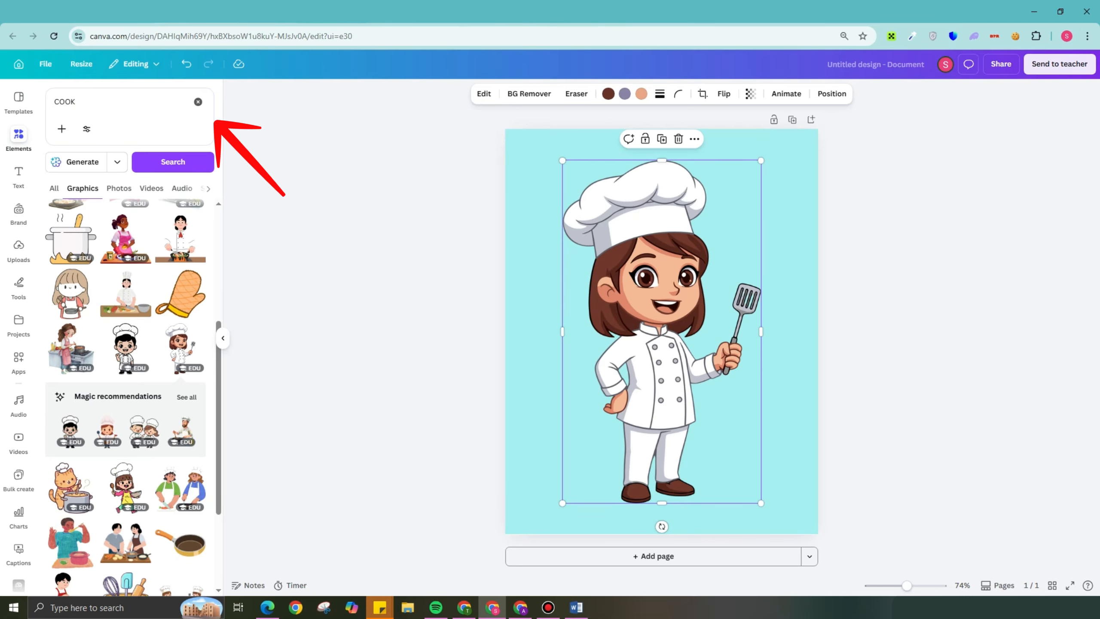
- Crop the girl chef's lower legs and the tip of her hat, and scale and center her on the page
left_click_drag(761, 160, 698, 269)
left_click(727, 286)
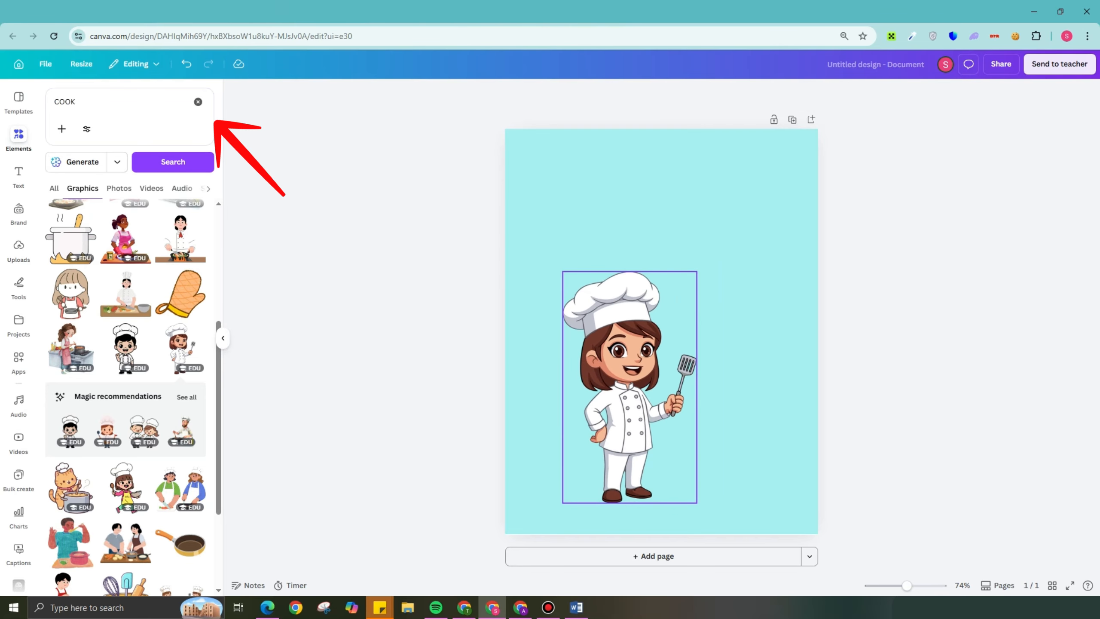
left_click_drag(641, 368, 751, 324)
left_click_drag(669, 210, 668, 192)
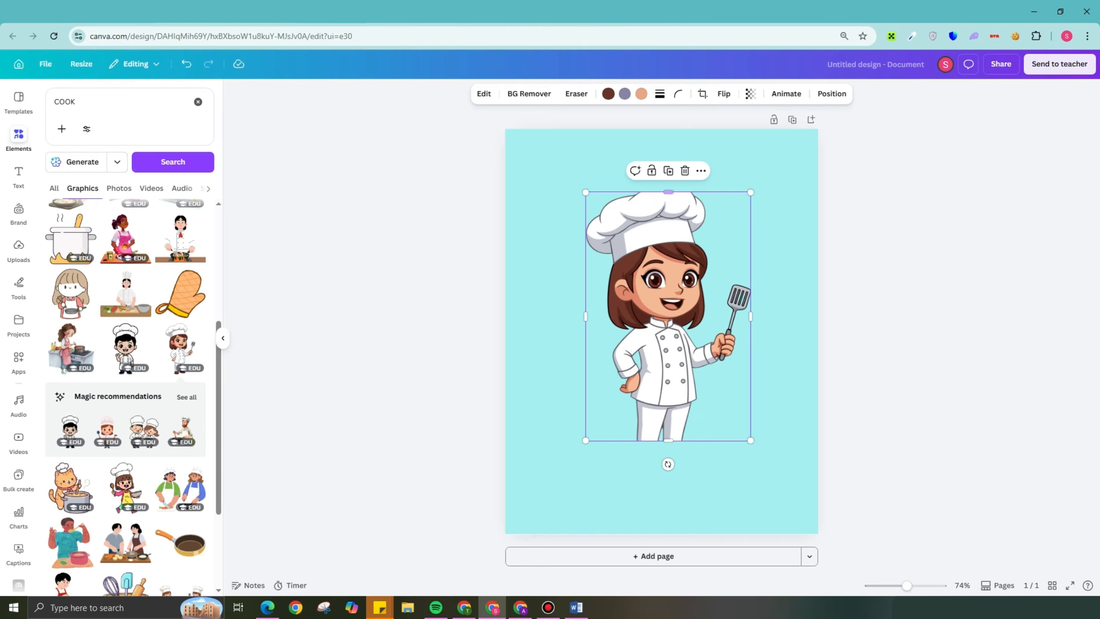
left_click_drag(668, 440, 668, 425)
left_click_drag(585, 426, 556, 468)
left_click_drag(653, 330, 666, 314)
left_click(790, 329)
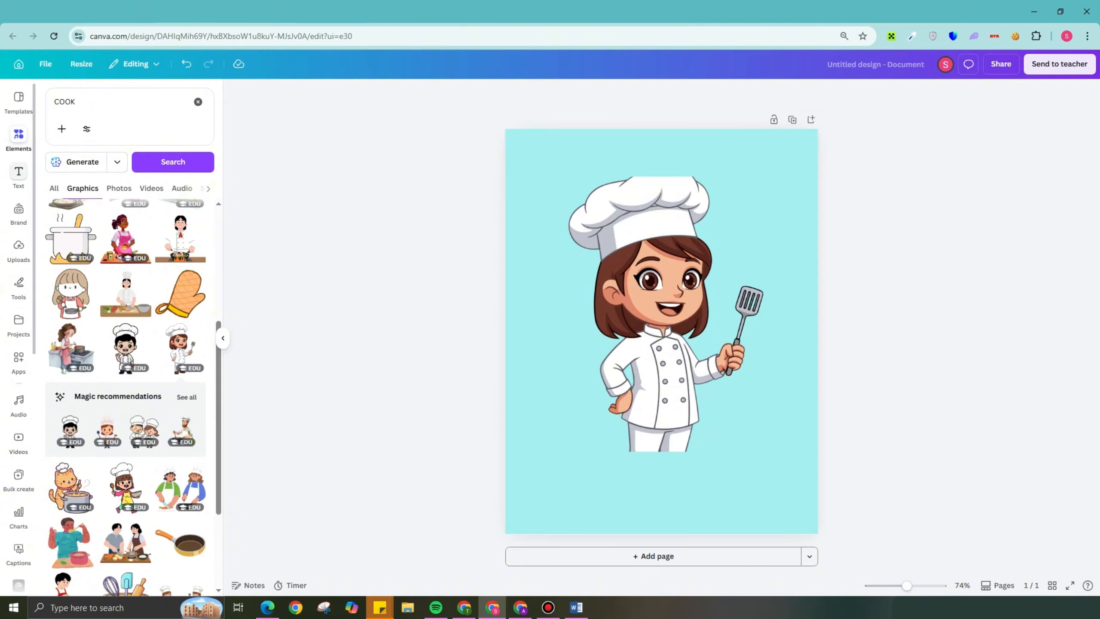
- Add a heading to the page and paste the title "Cooking Made Simple: A Beginner's Ebook", checking the ChatGPT ideas first
left_click(18, 174)
left_click(126, 193)
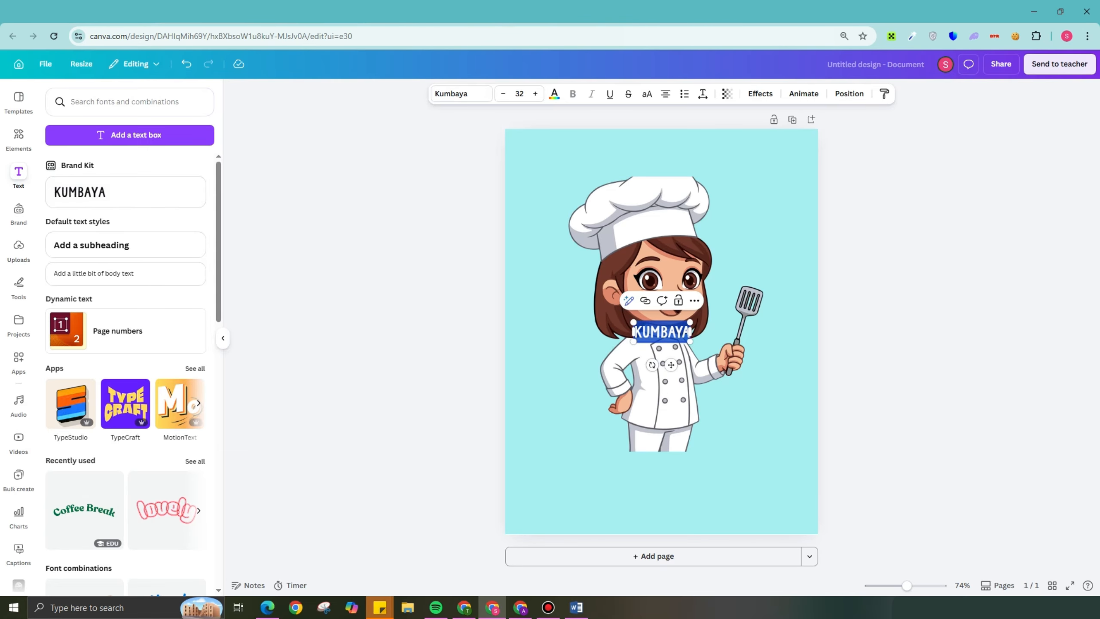
left_click(464, 608)
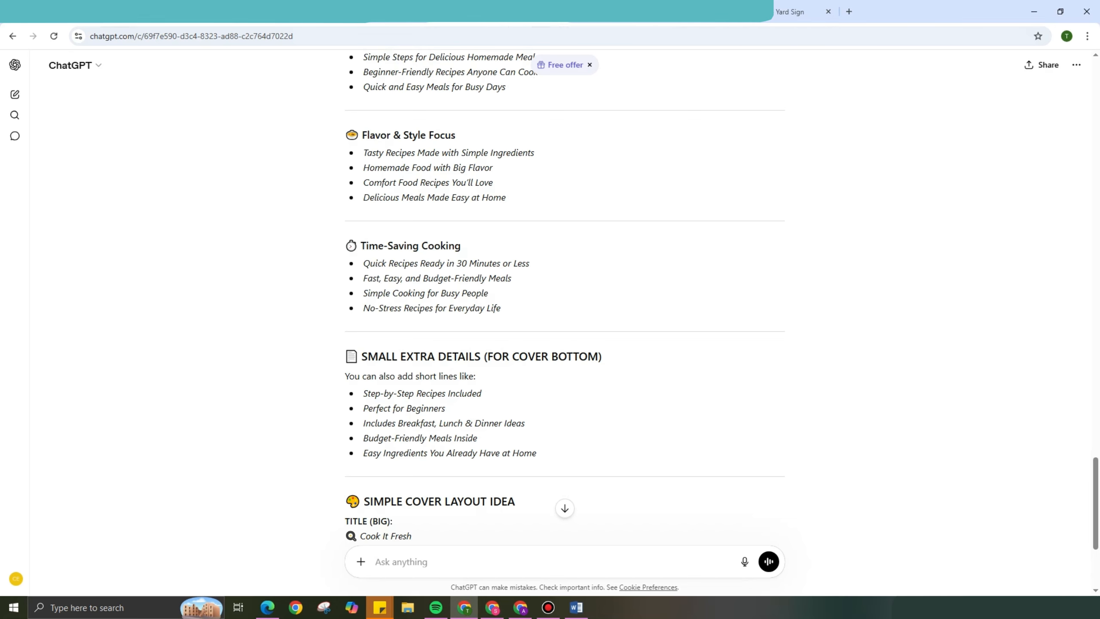
left_click(492, 607)
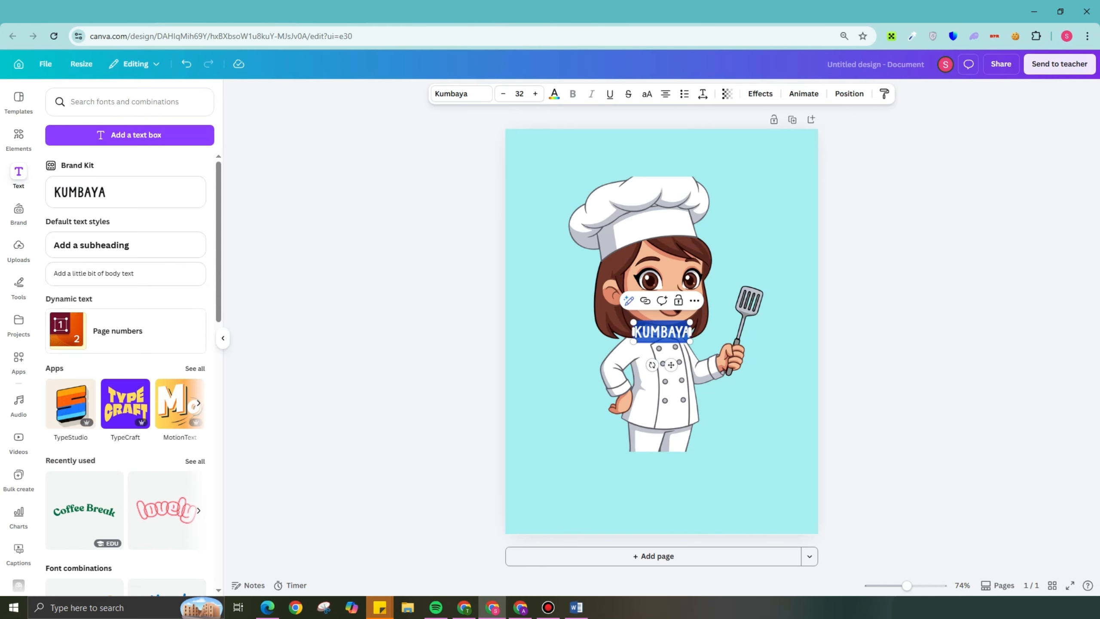
type("COOKING MADE SIMPLE: A BEGINNER'S EBOOK")
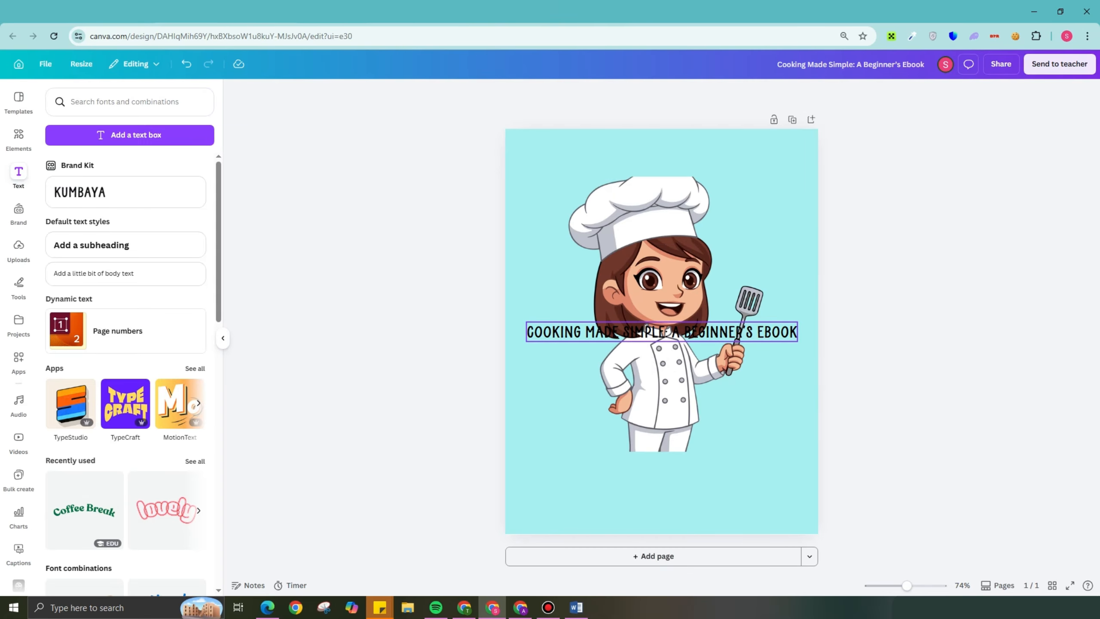
- Move the title above the chef's hat near the page's upper edge and set its font to Norwester
left_click_drag(671, 365, 671, 184)
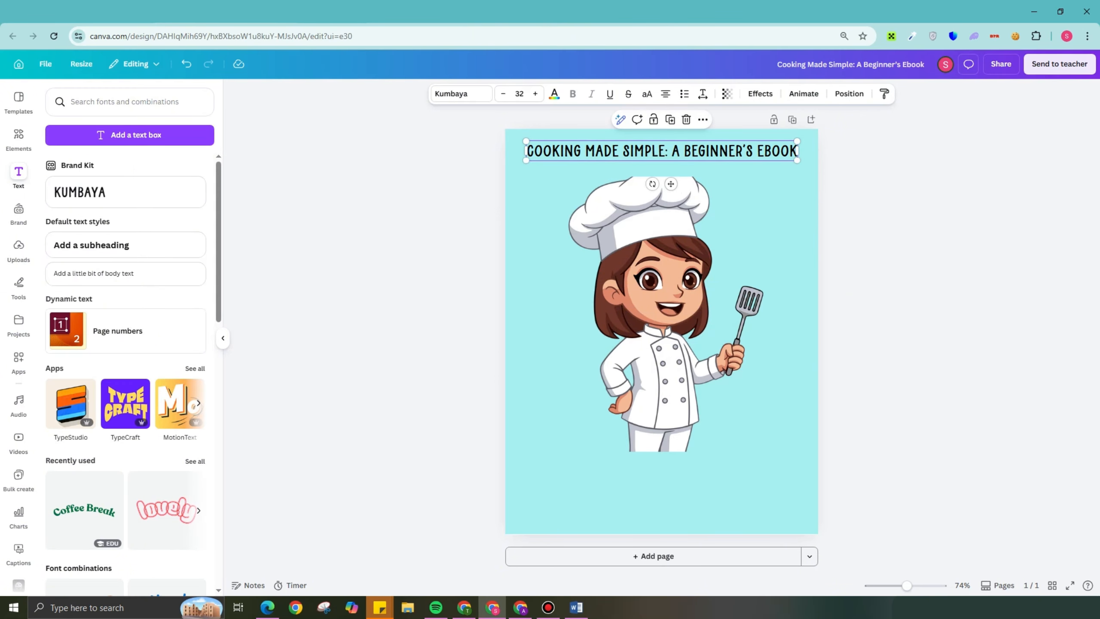
left_click(460, 93)
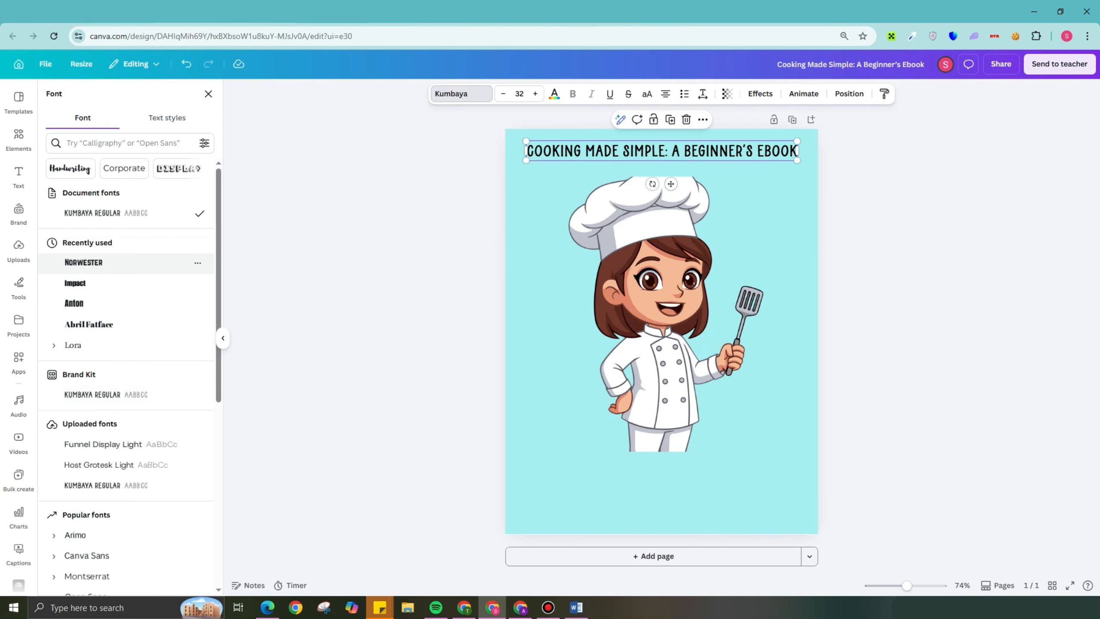
left_click(184, 262)
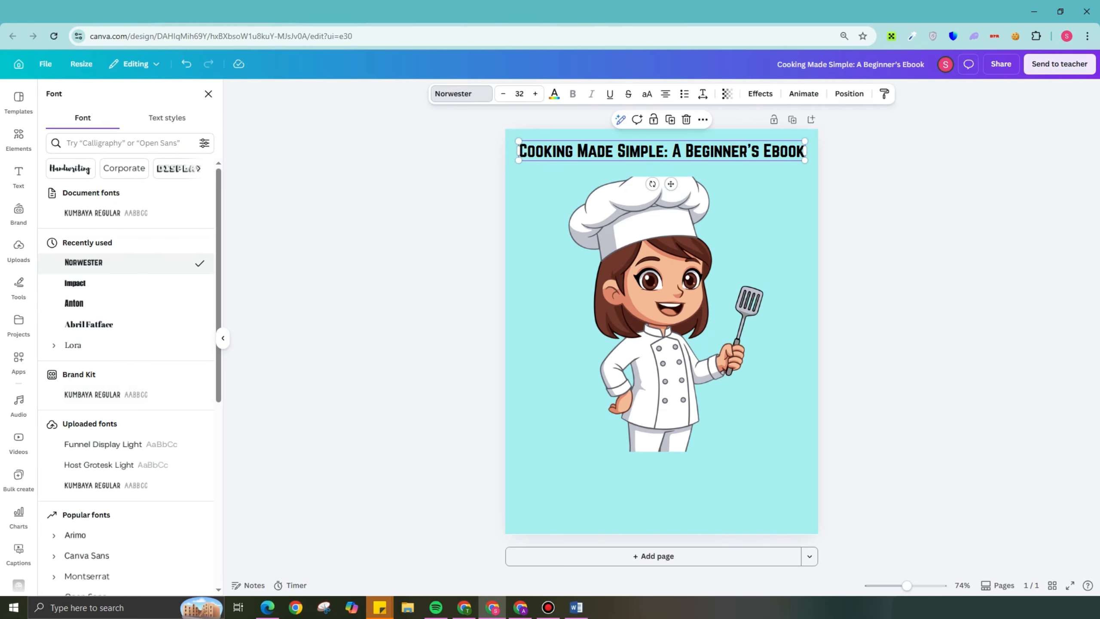
- Try white, peach, medium blue and the darkest default blue as the title's text color
left_click(555, 94)
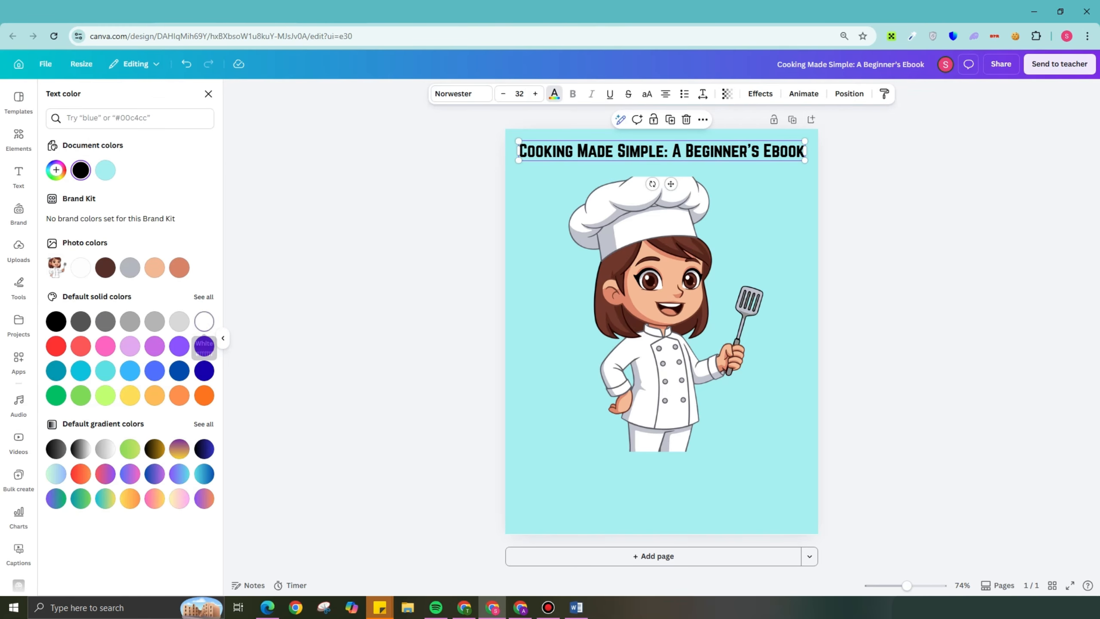
left_click(204, 321)
left_click(154, 267)
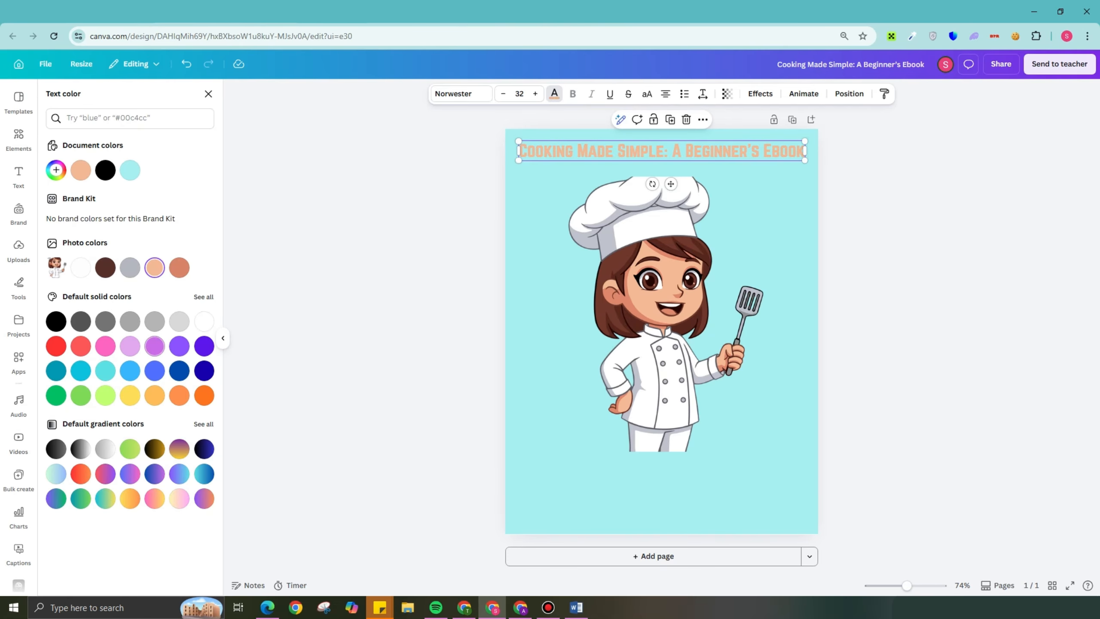
left_click(179, 371)
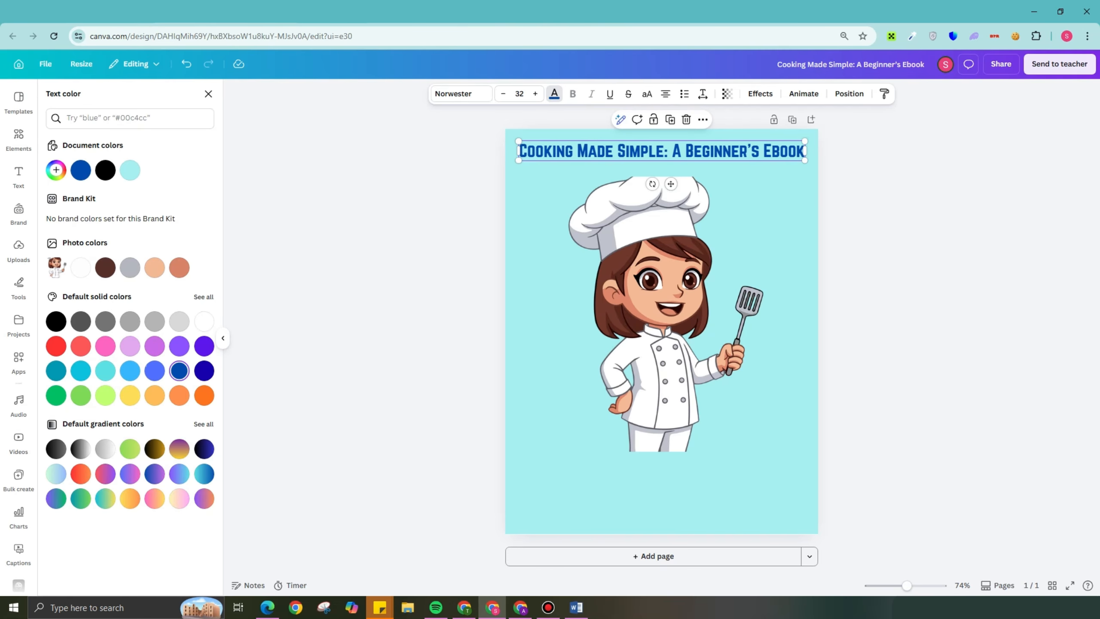
left_click(204, 371)
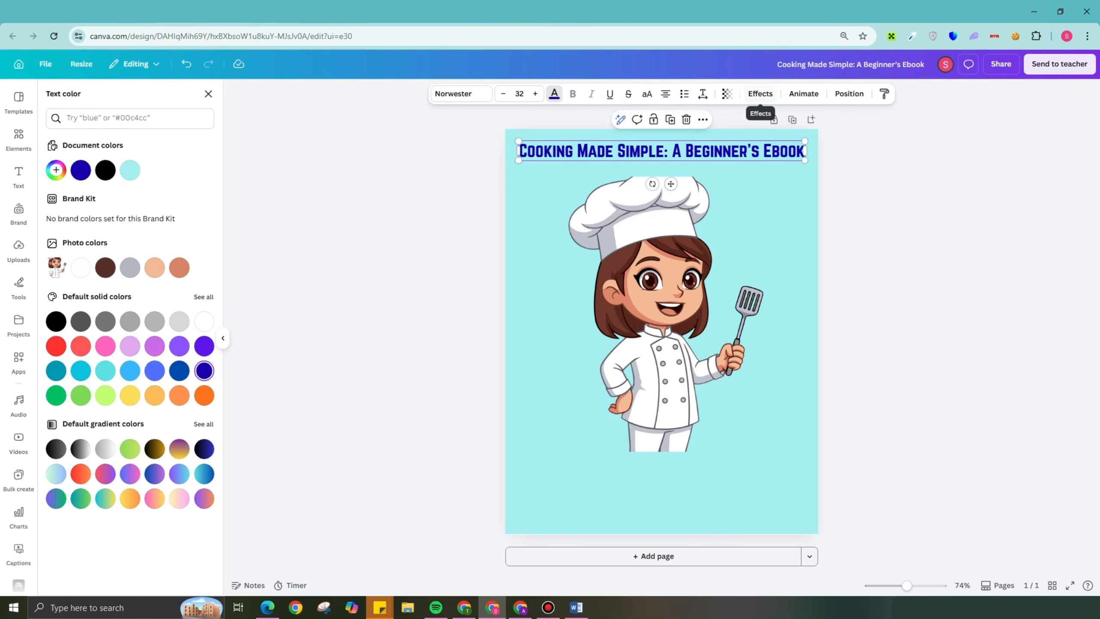
- Apply the Glow text effect to the title with an intensity of 100
left_click(760, 94)
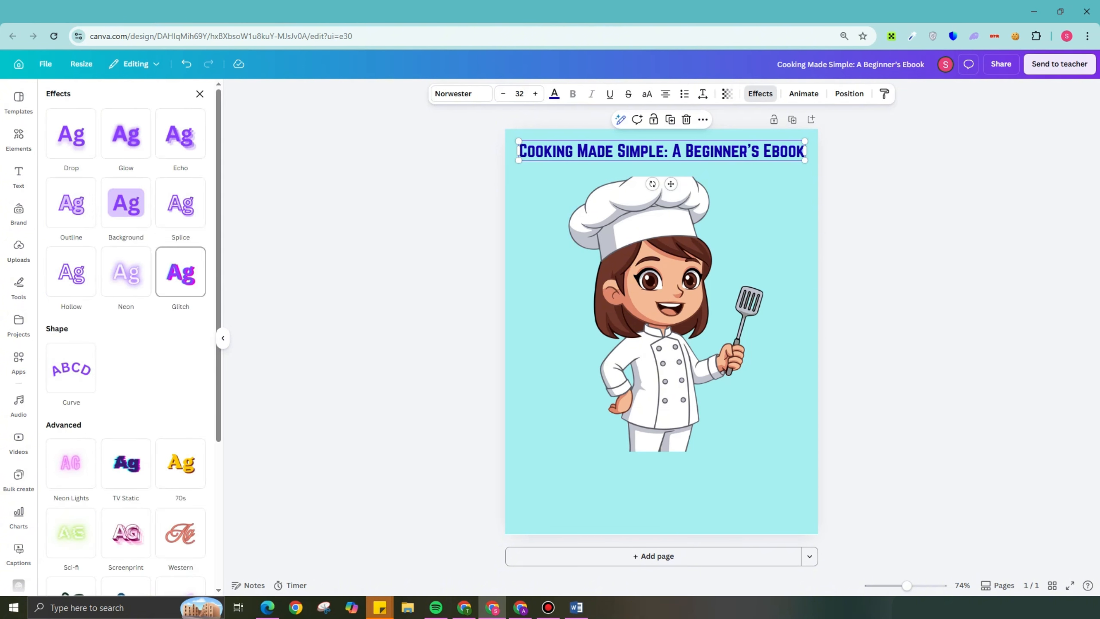
left_click(126, 134)
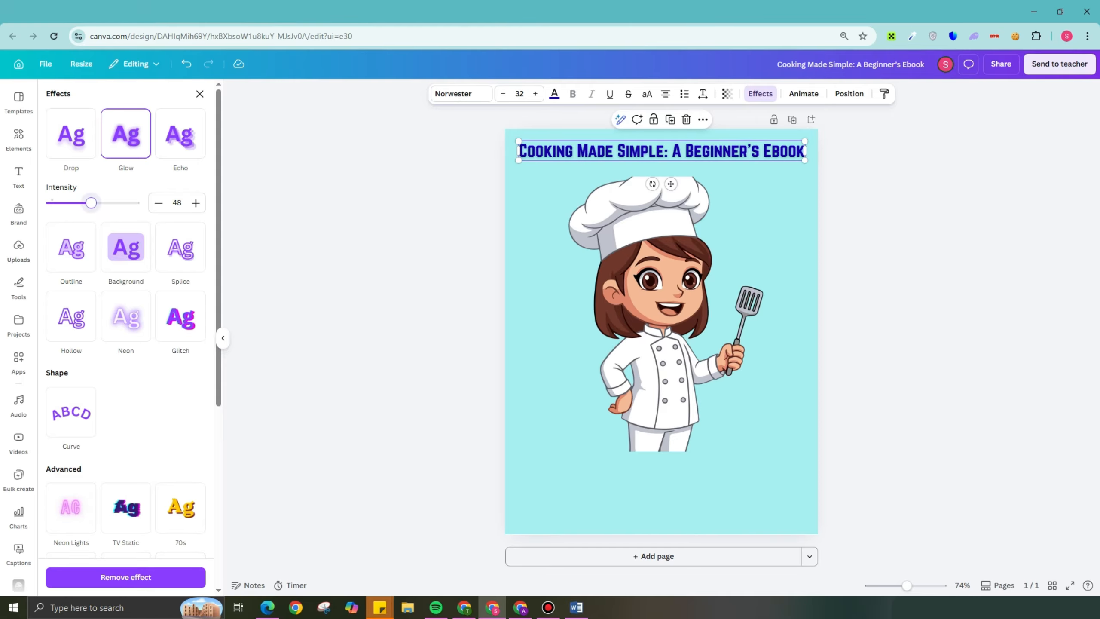
left_click_drag(90, 202, 134, 203)
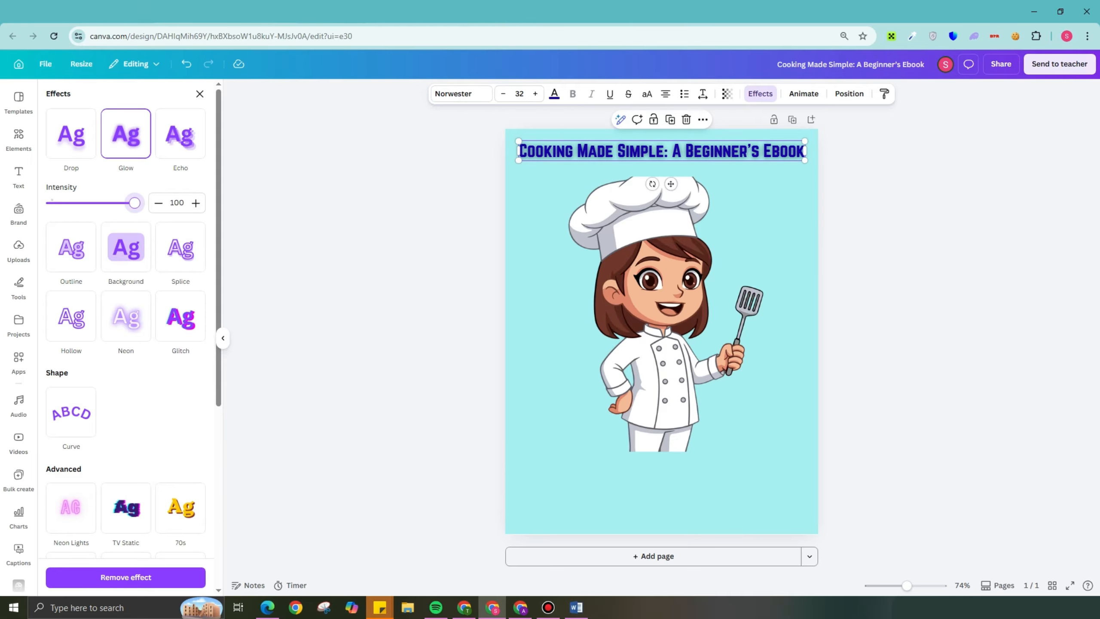
- Change the title's text color to white and enlarge it slightly to font size 33
left_click(554, 94)
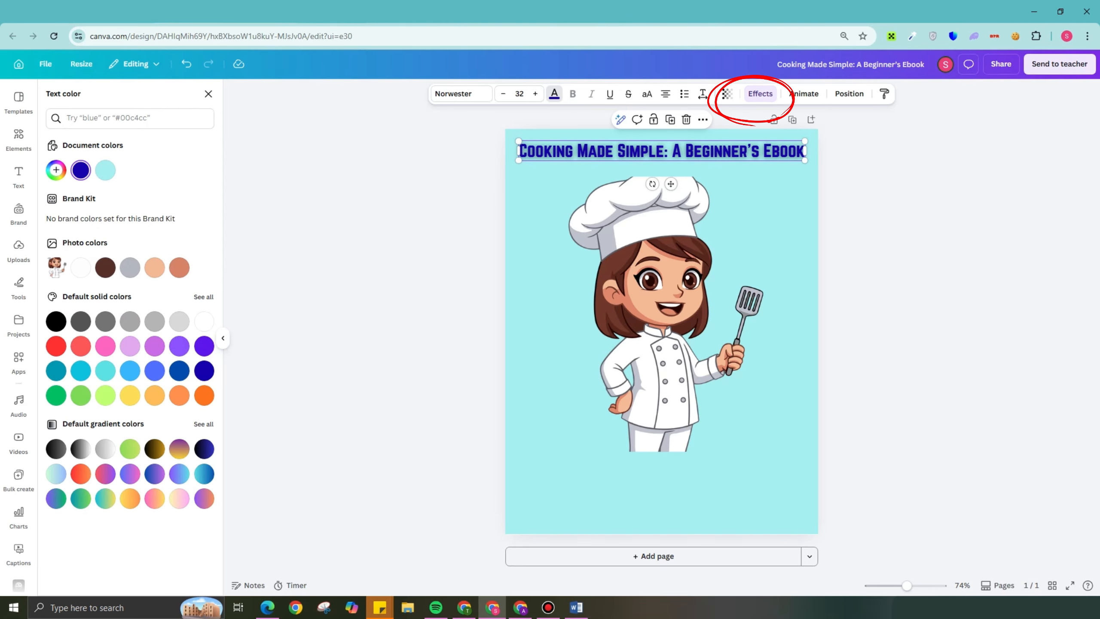
left_click(204, 321)
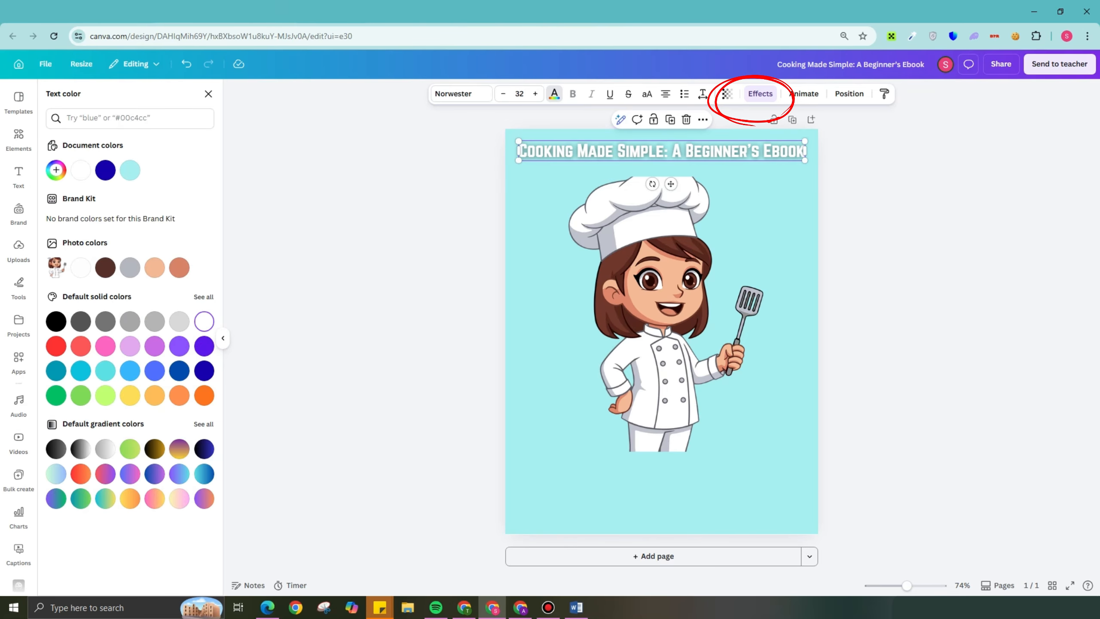
left_click_drag(805, 141, 814, 140)
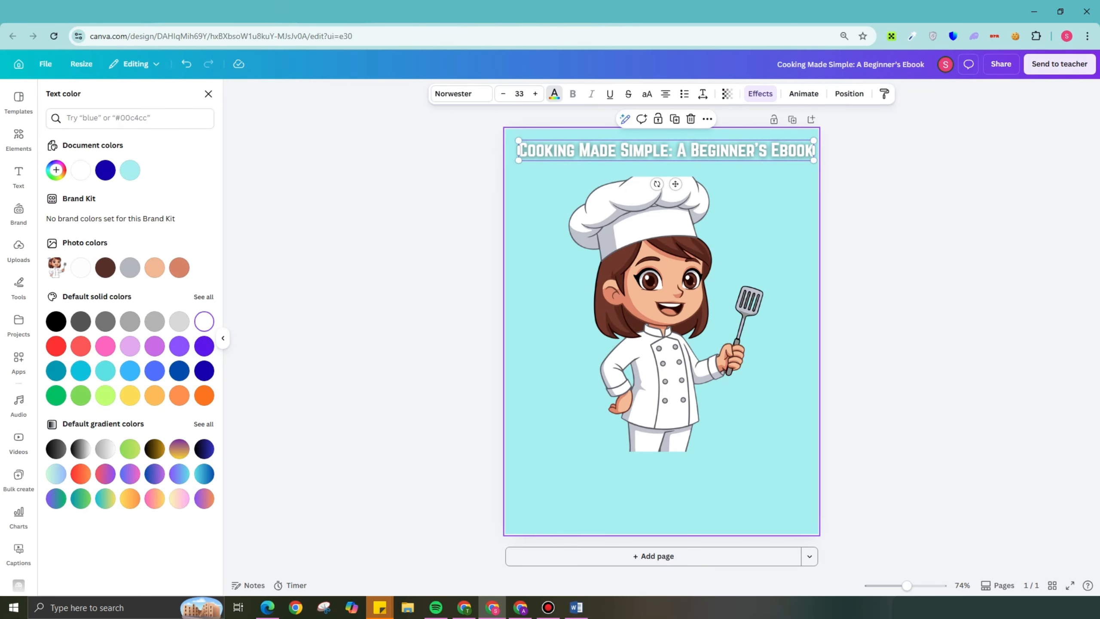
- Enlarge the cover title slightly to font size 33.8
left_click_drag(519, 160, 511, 161)
- Search the graphics for "ingredients COOKING"
left_click(18, 176)
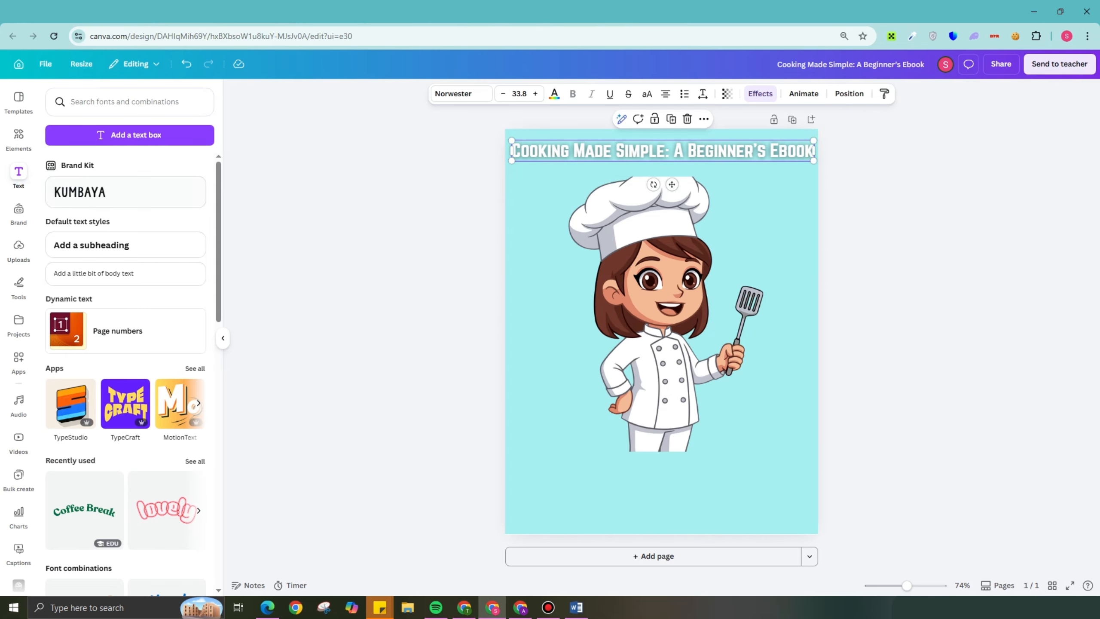
left_click(18, 139)
left_click(118, 103)
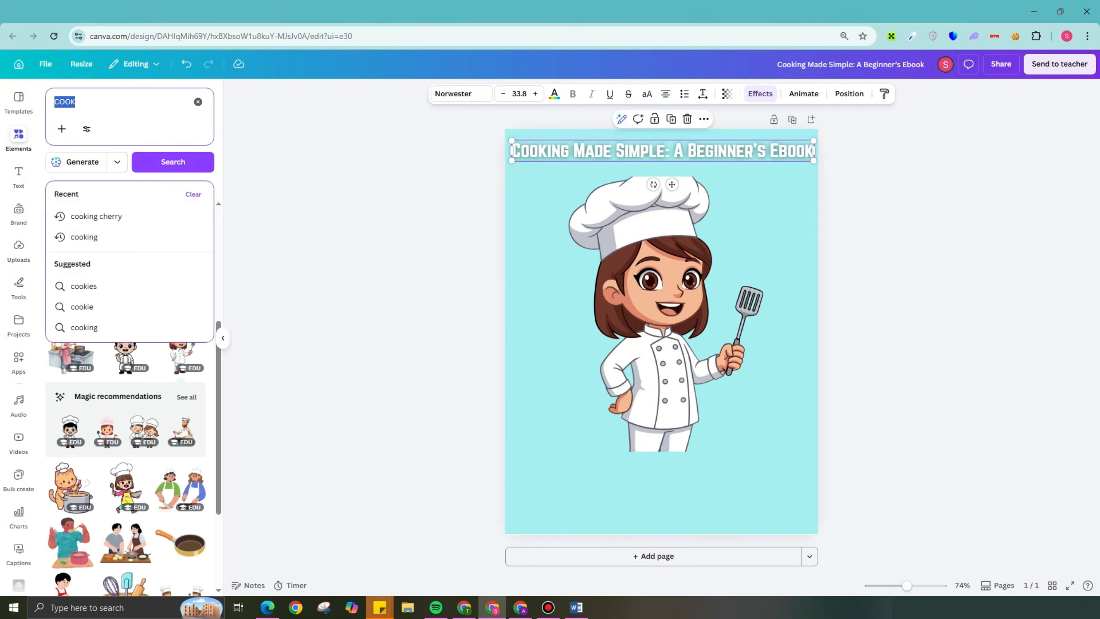
type("ING")
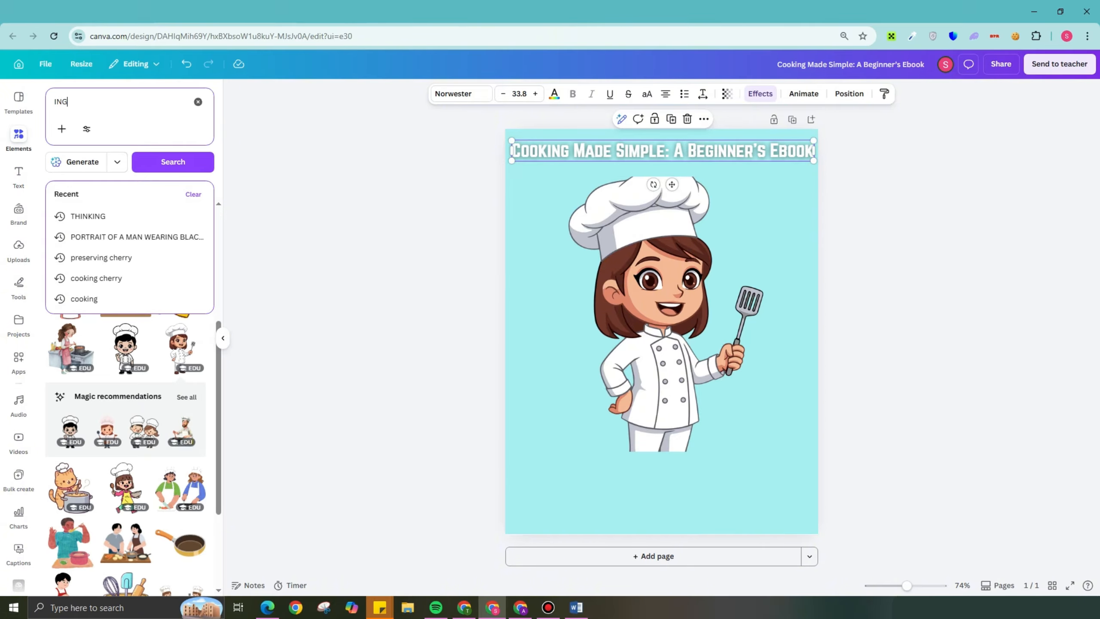
type("RED")
key("Down")
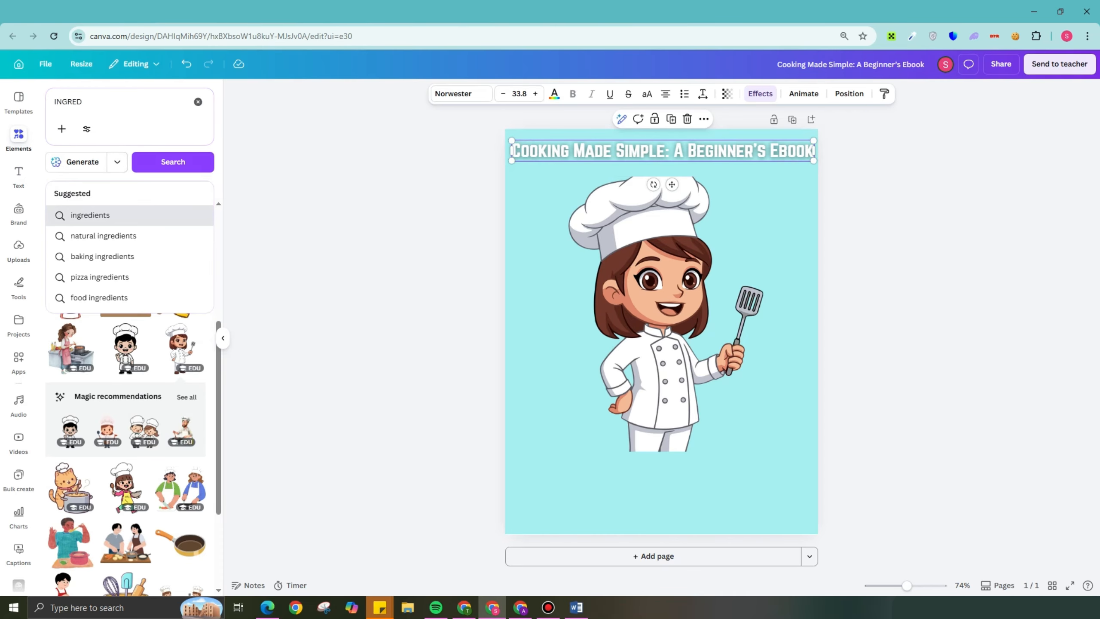
key("Return")
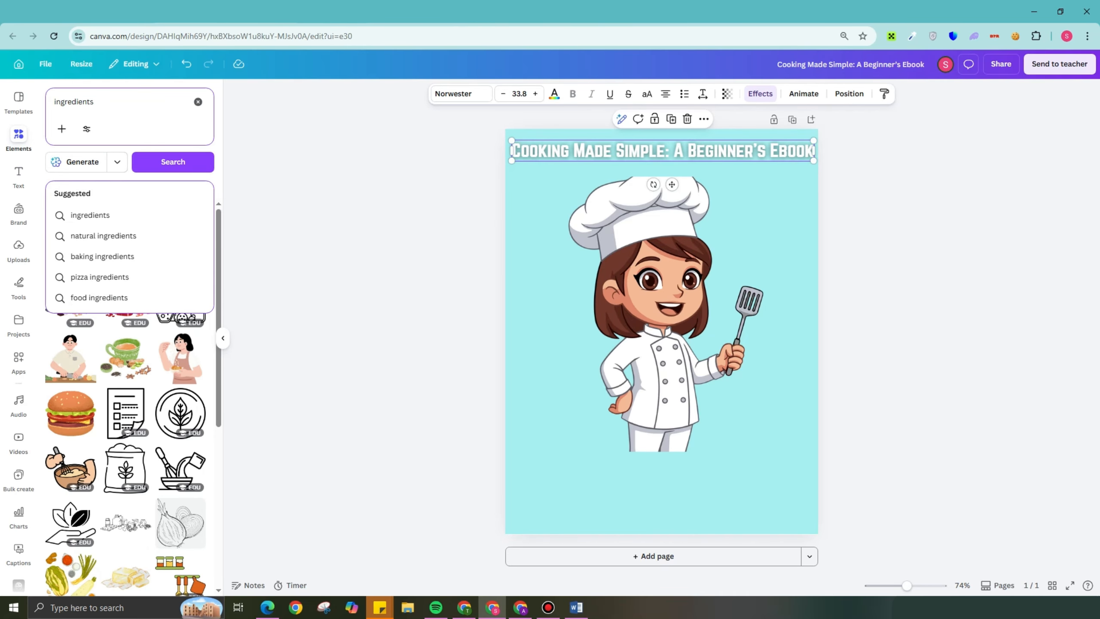
type("COOKING")
key("Return")
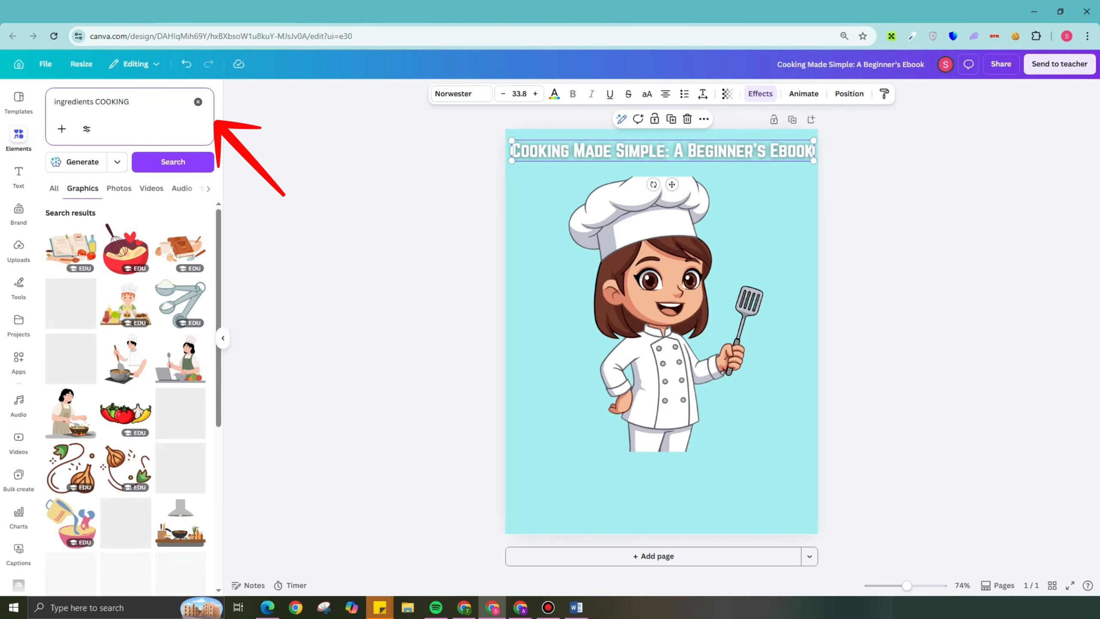
- Add the red mixing bowl graphic with hearts, shrink it and place it beside the chef's face on the left
left_click(125, 249)
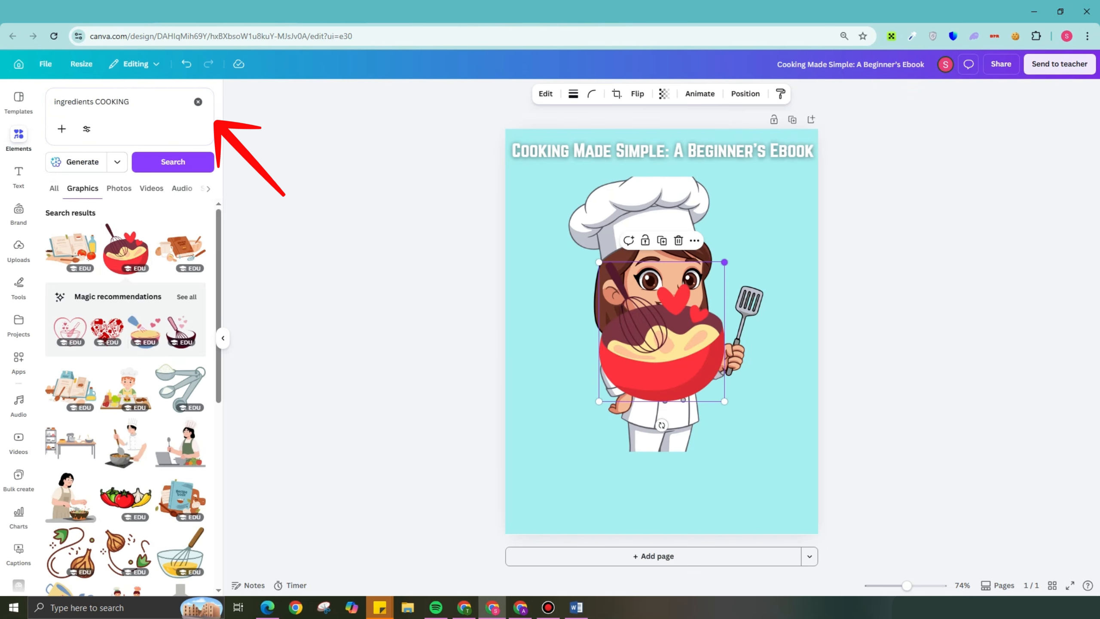
left_click_drag(725, 262, 663, 335)
left_click_drag(630, 368, 543, 215)
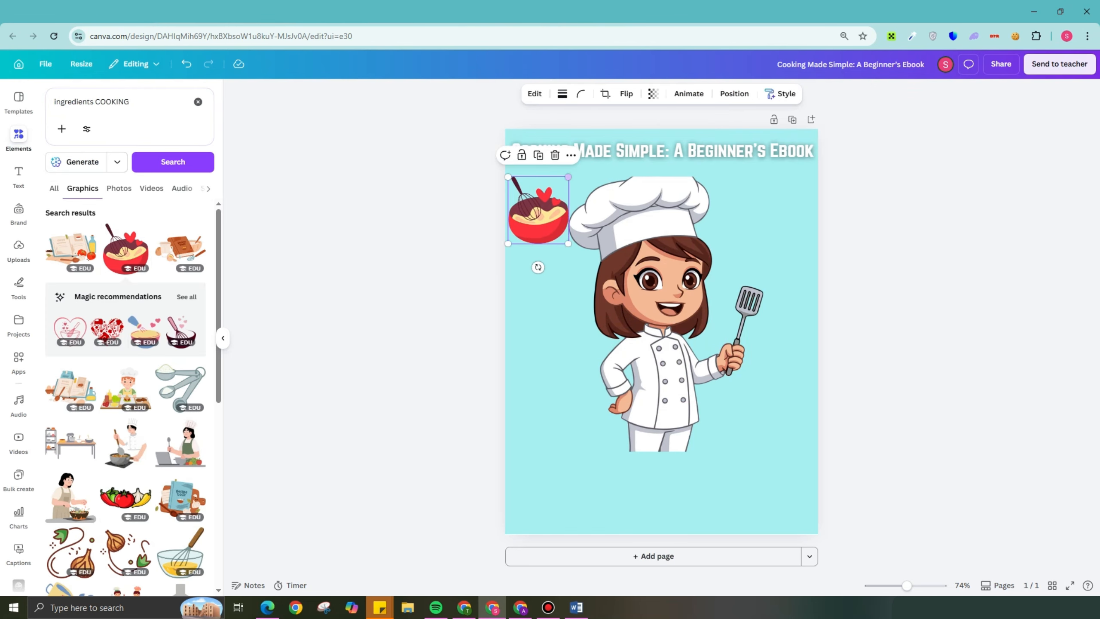
left_click_drag(568, 176, 549, 276)
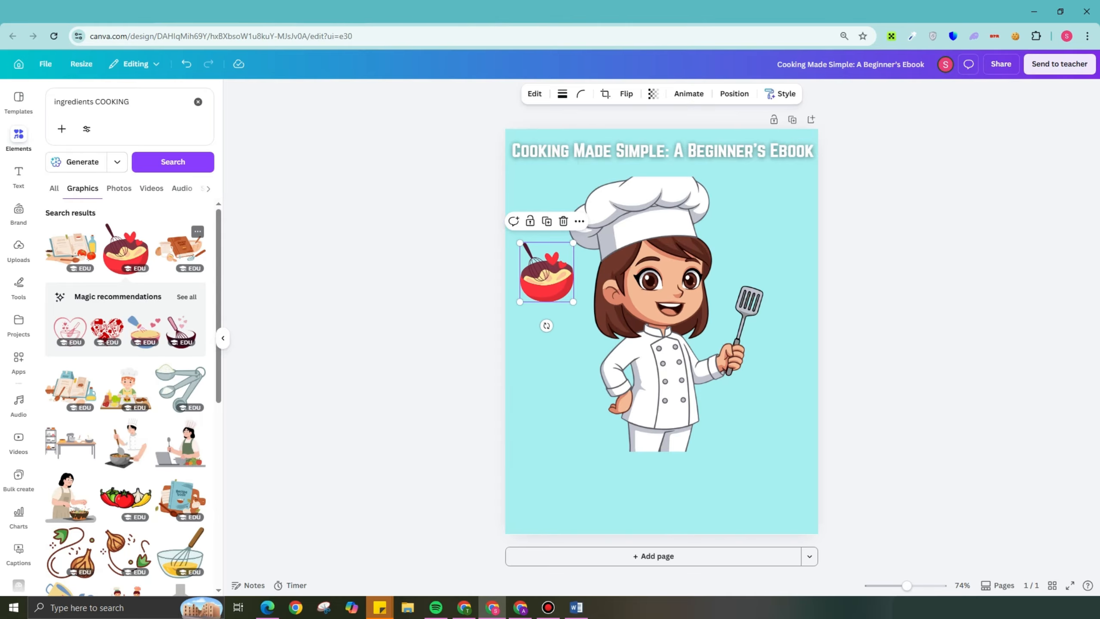
- Add the smiling pink bowl with green whisk from the full Magic recommendations, shrink it and place it to the right of the chef's hat
left_click(186, 296)
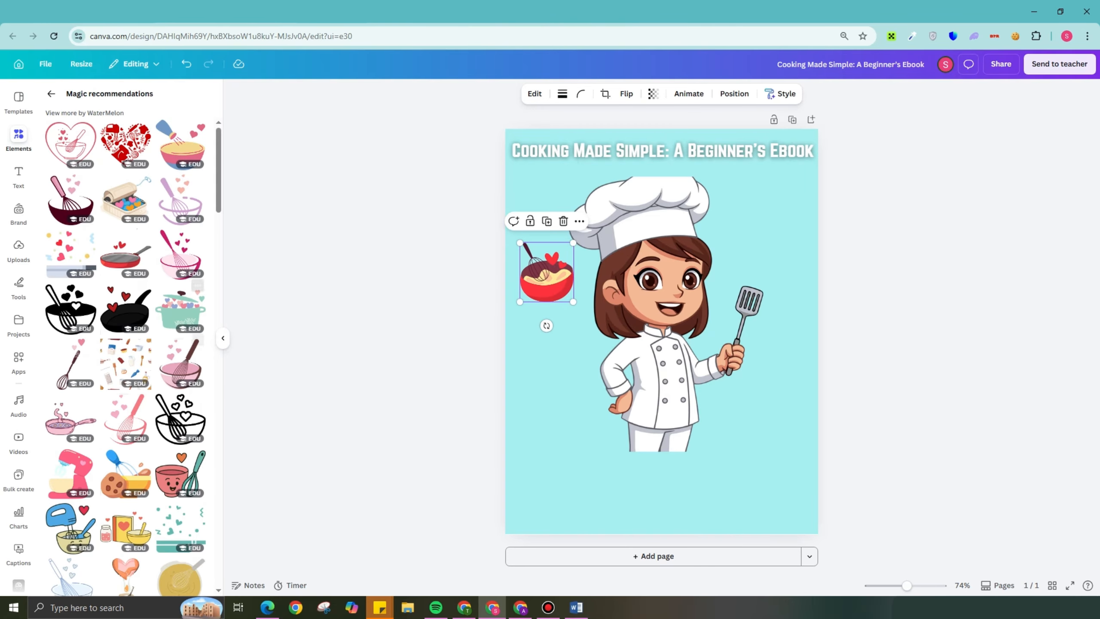
scroll(139, 405, "down", 2)
left_click(178, 416)
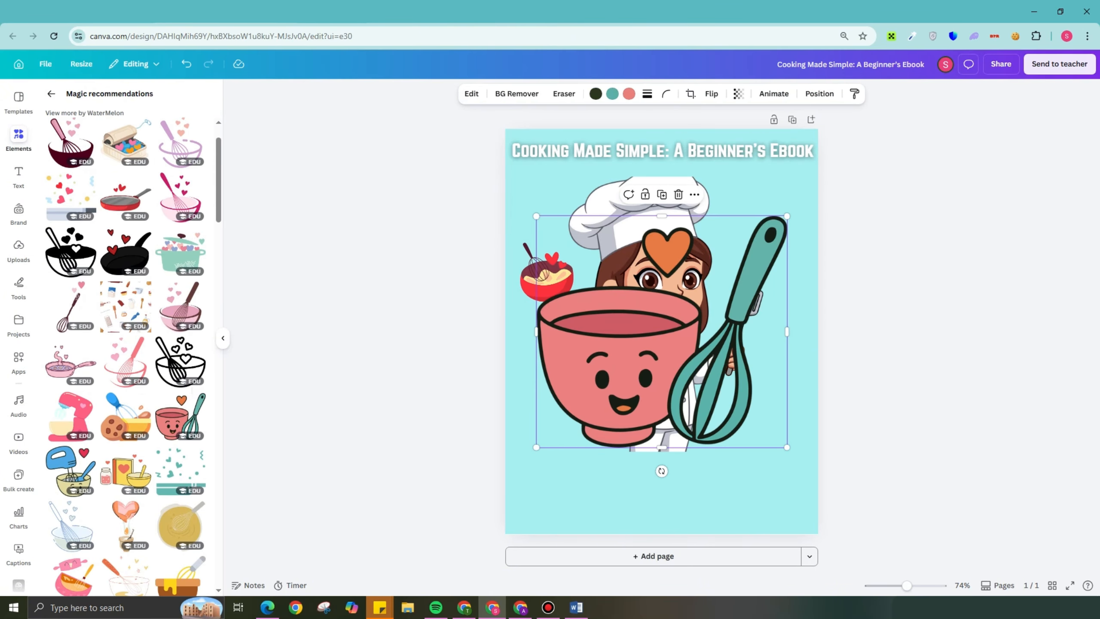
left_click_drag(787, 216, 659, 329)
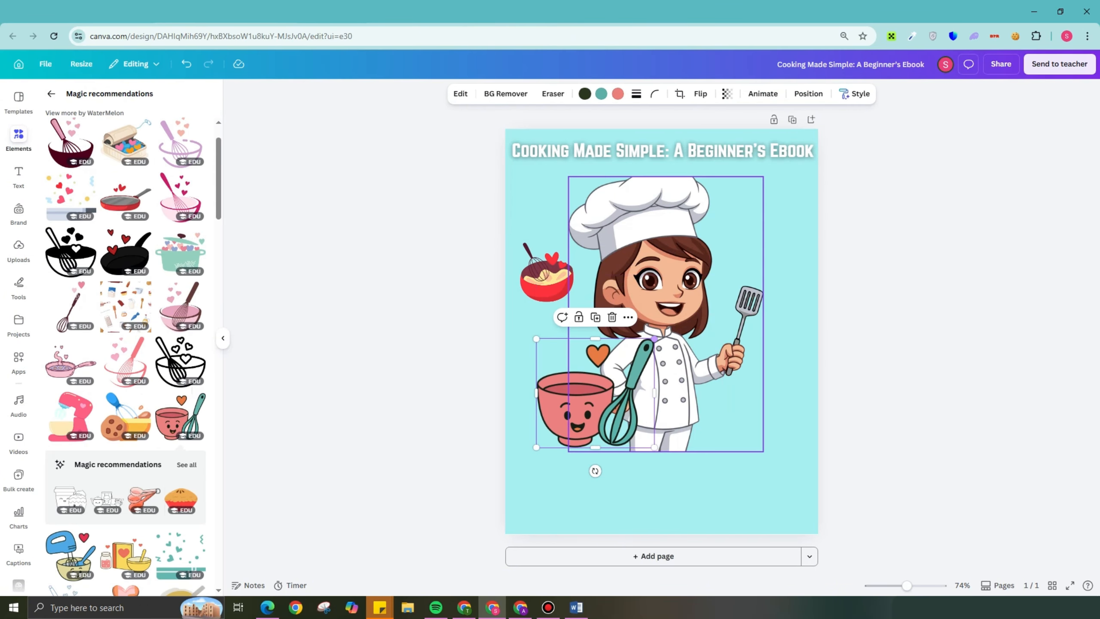
left_click_drag(594, 392, 763, 205)
left_click_drag(822, 151, 784, 186)
left_click_drag(744, 225, 755, 227)
- Add the cookie and yellow bowl graphic with blue whisk, shrink it and place it below the red bowl
scroll(125, 355, "down", 3)
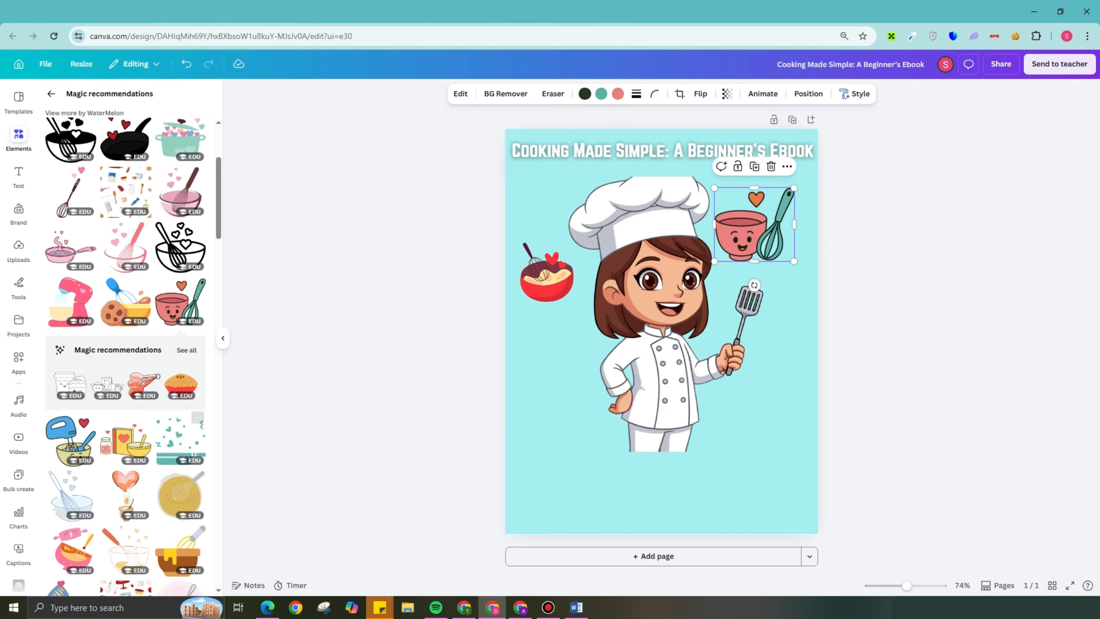
left_click(126, 301)
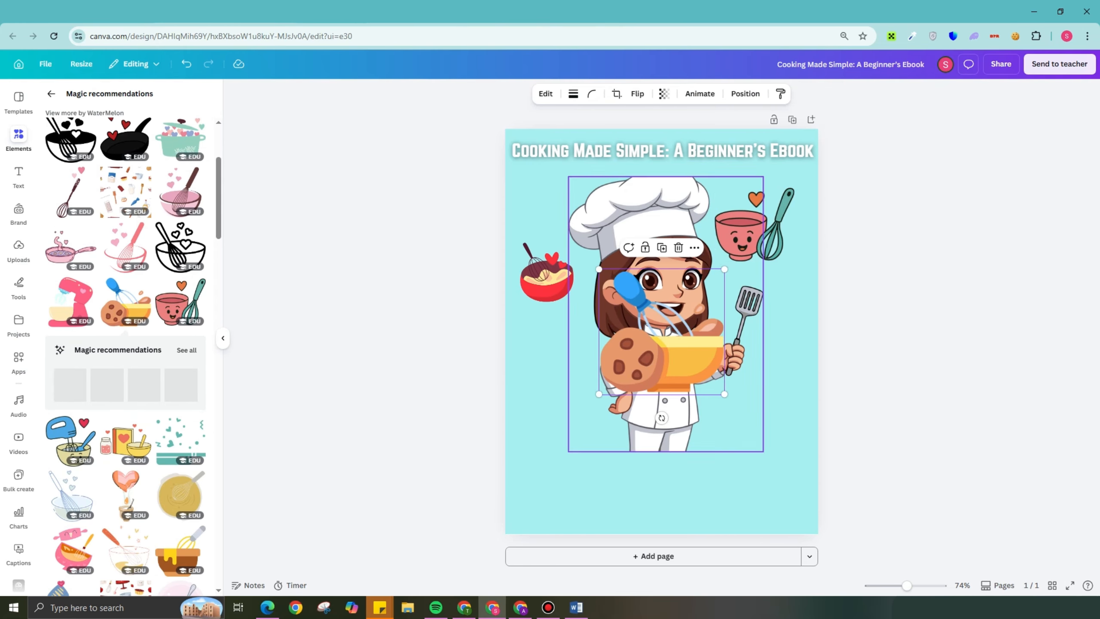
left_click_drag(724, 269, 686, 307)
left_click_drag(643, 358, 559, 382)
left_click_drag(602, 332, 556, 352)
- Add the cookbook, jar and yellow bowl graphic, shrink it and place it over the chef's spatula hand
scroll(179, 476, "down", 3)
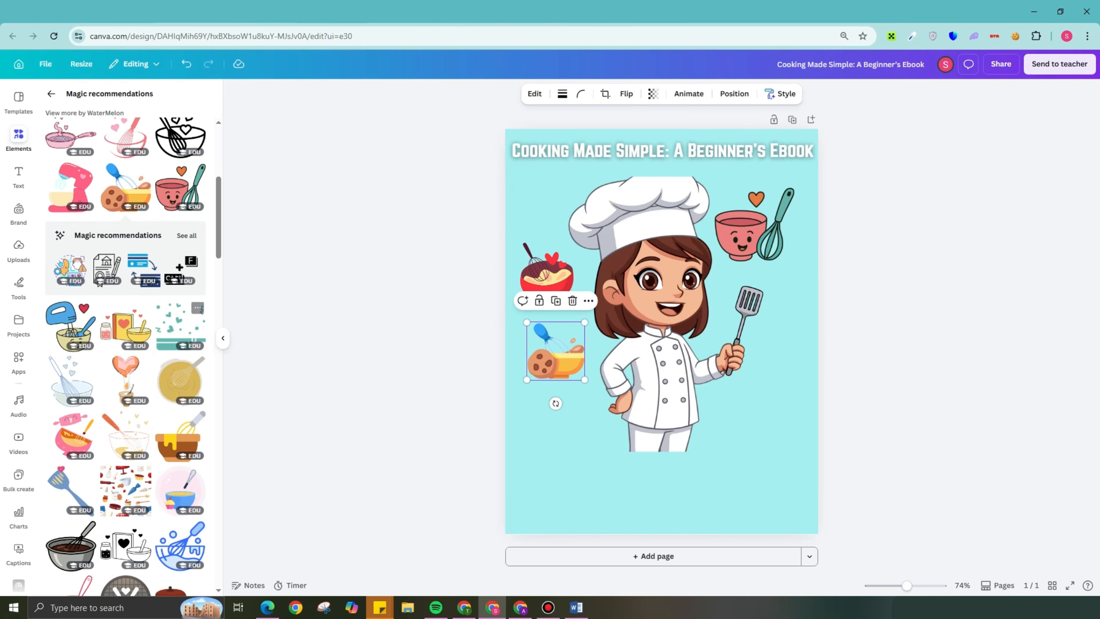
left_click(125, 327)
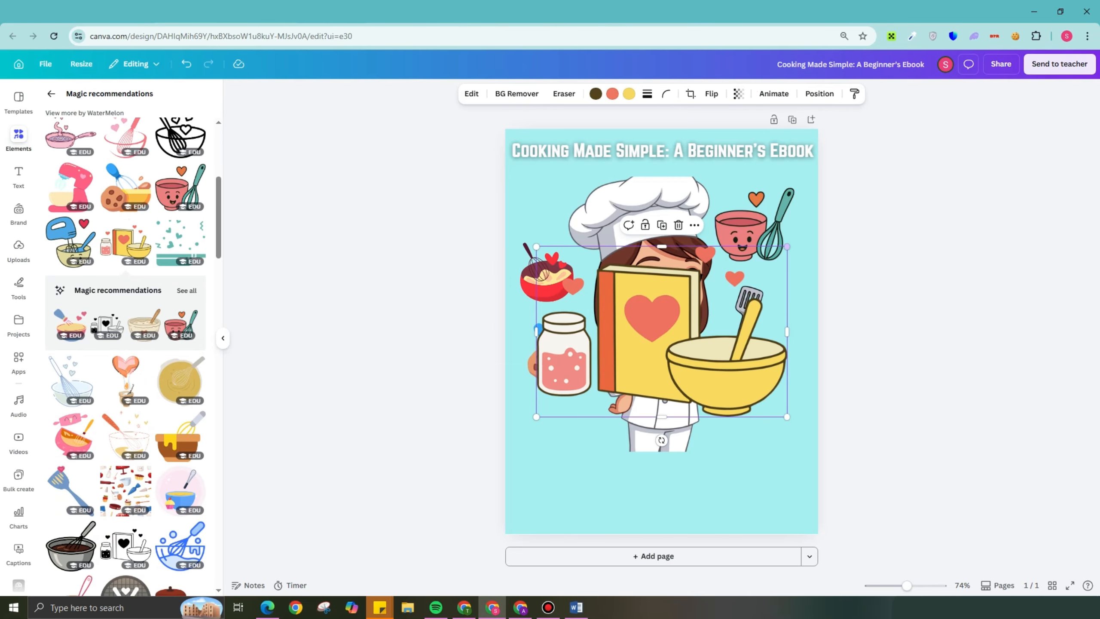
left_click_drag(750, 241, 678, 325)
left_click(759, 305)
left_click_drag(606, 372, 759, 355)
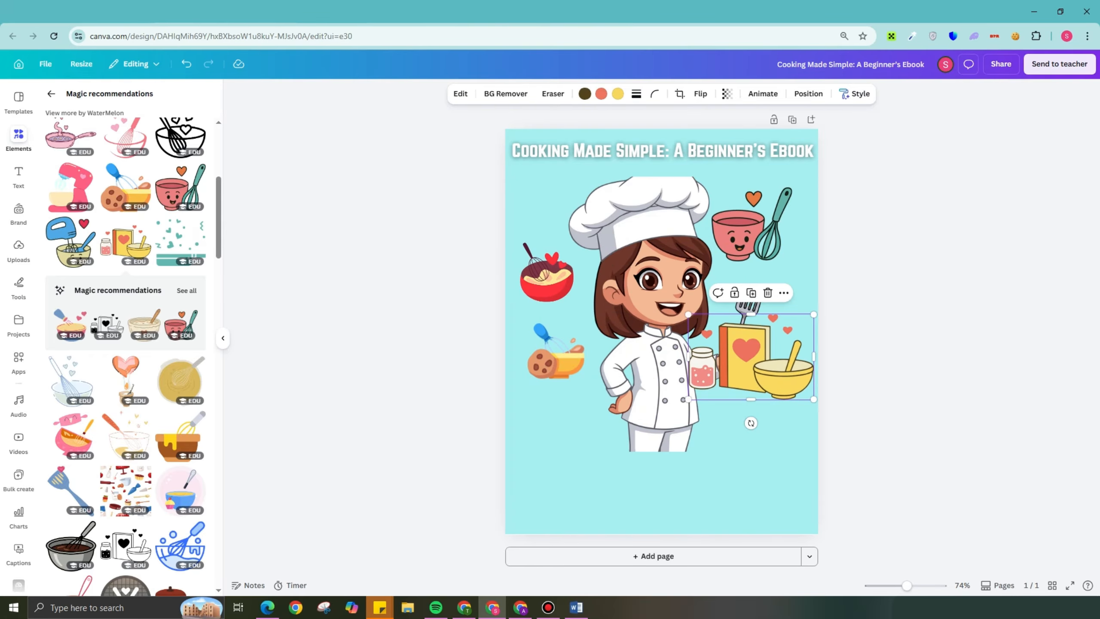
- Send the cookbook graphic one layer backward so it sits behind the chef
right_click(748, 350)
mouse_move(825, 390)
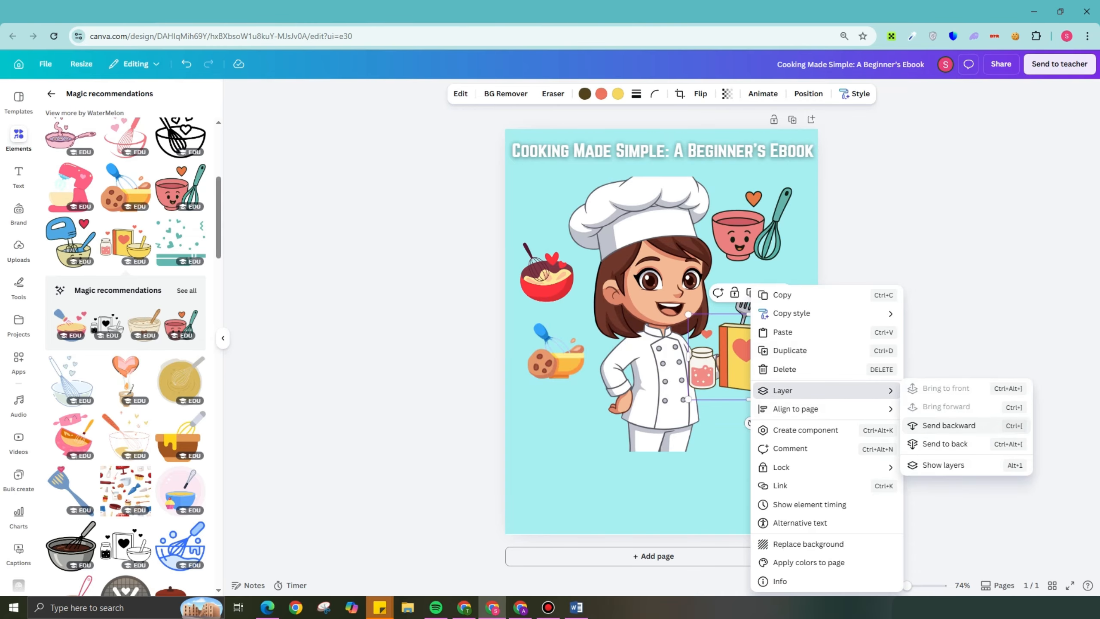
left_click(948, 425)
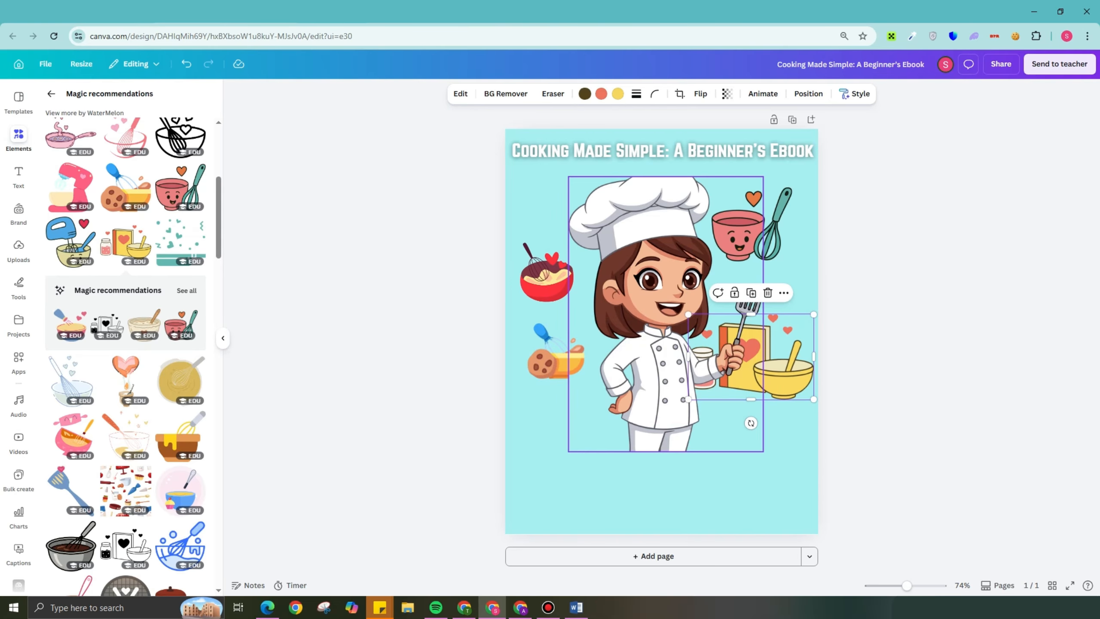
- Nudge the cookie bowl graphic slightly up, then move the chef slightly down and make her a little smaller
left_click(556, 355)
left_click_drag(555, 355, 552, 348)
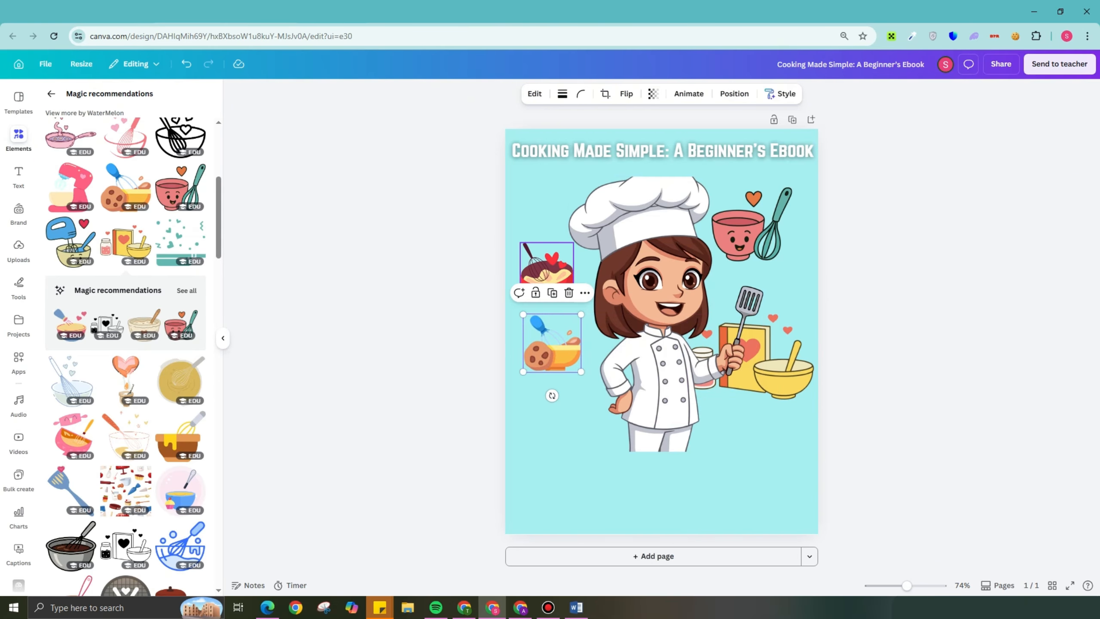
left_click(547, 280)
left_click(654, 314)
left_click_drag(654, 314, 659, 324)
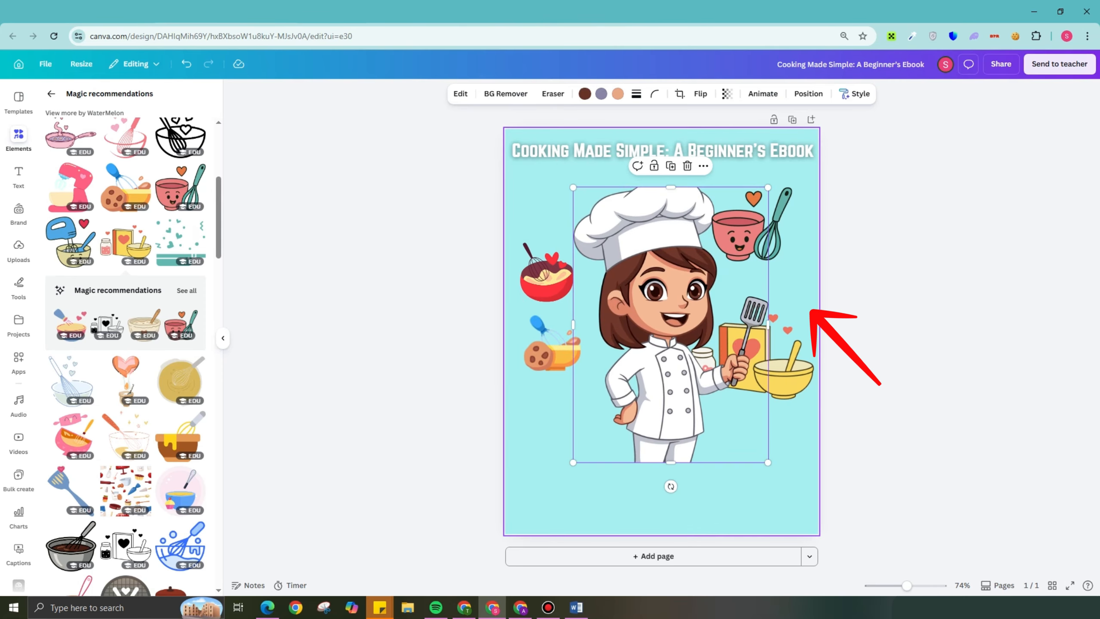
left_click_drag(768, 462, 756, 446)
left_click(758, 476)
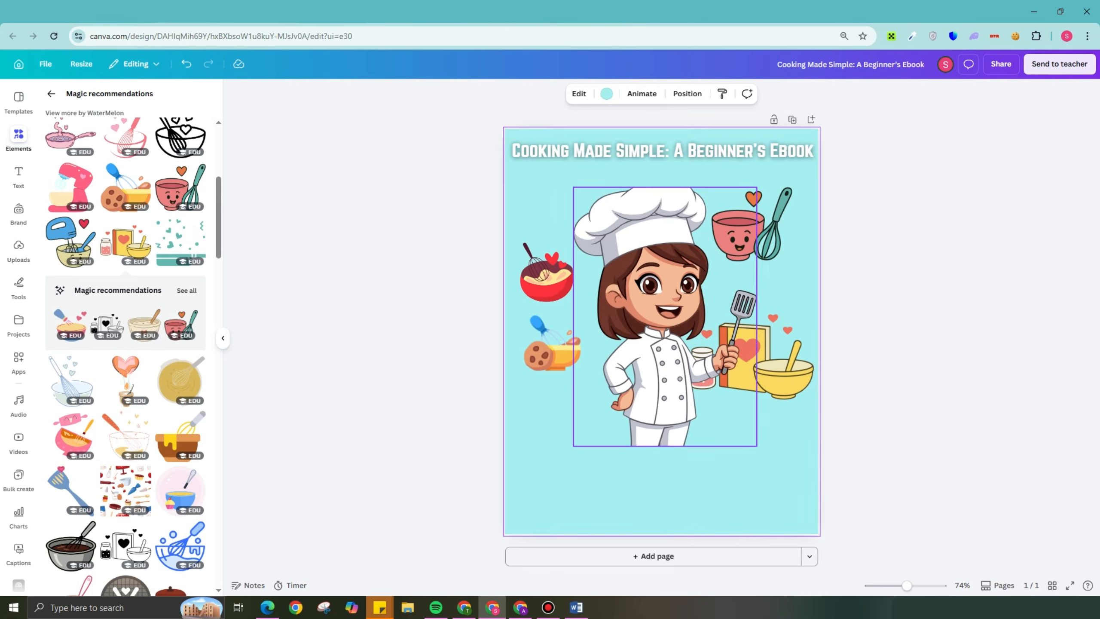
- Add a text box and paste the ebook's Introduction paragraphs into it, near the page's lower edge below the chef
left_click(18, 175)
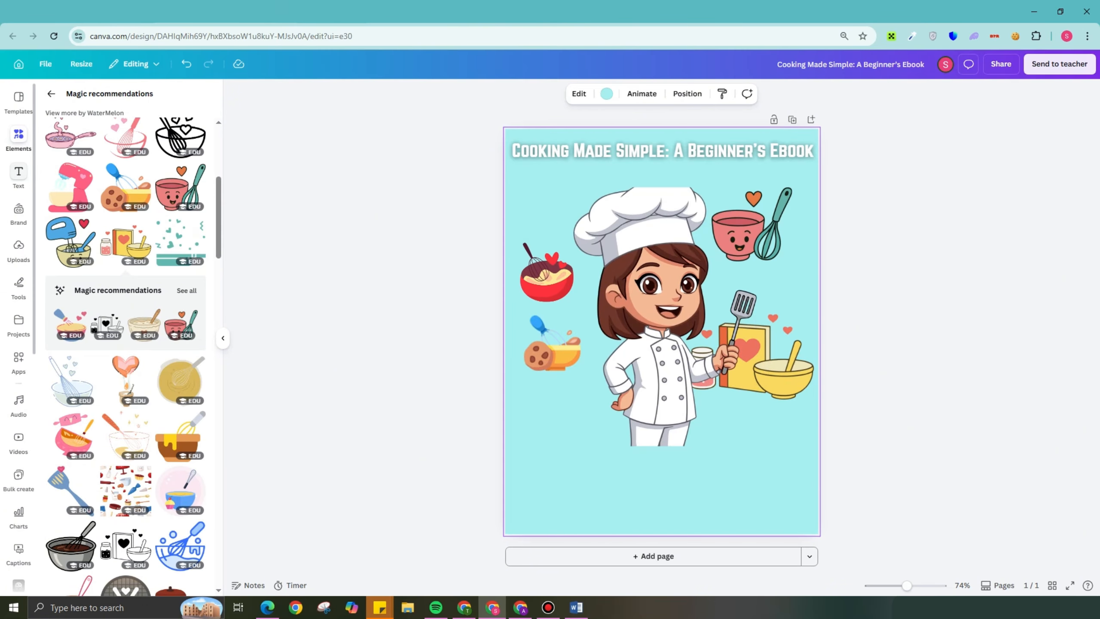
left_click(160, 138)
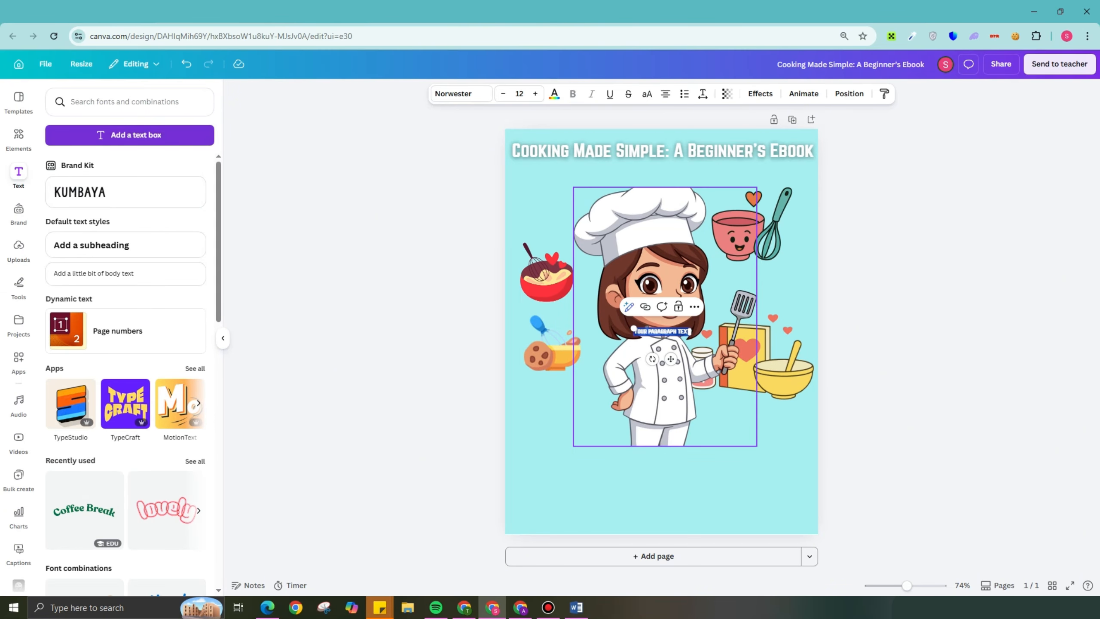
type("Introduction Cooking is one of the most valuable life skills you can learn. It saves money, improves health, and brings joy when sharing meals with family and friends. This eBook is designed for beginners who want to learn simple, practical, and delicious cooking techniques without feeling overwhelmed. By the end of this guide, you will understand basic kitchen skills, essential tools, and easy recipes you can cook at home with confidence.")
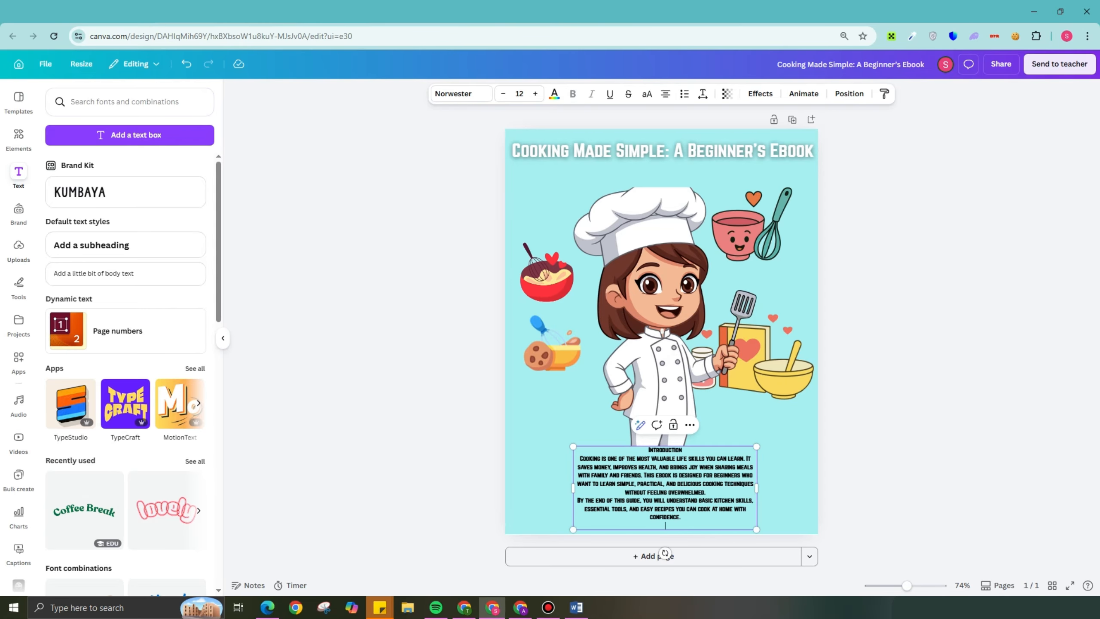
- Try the off-white photo color on the whole introduction text
left_click(665, 426)
double_click(666, 469)
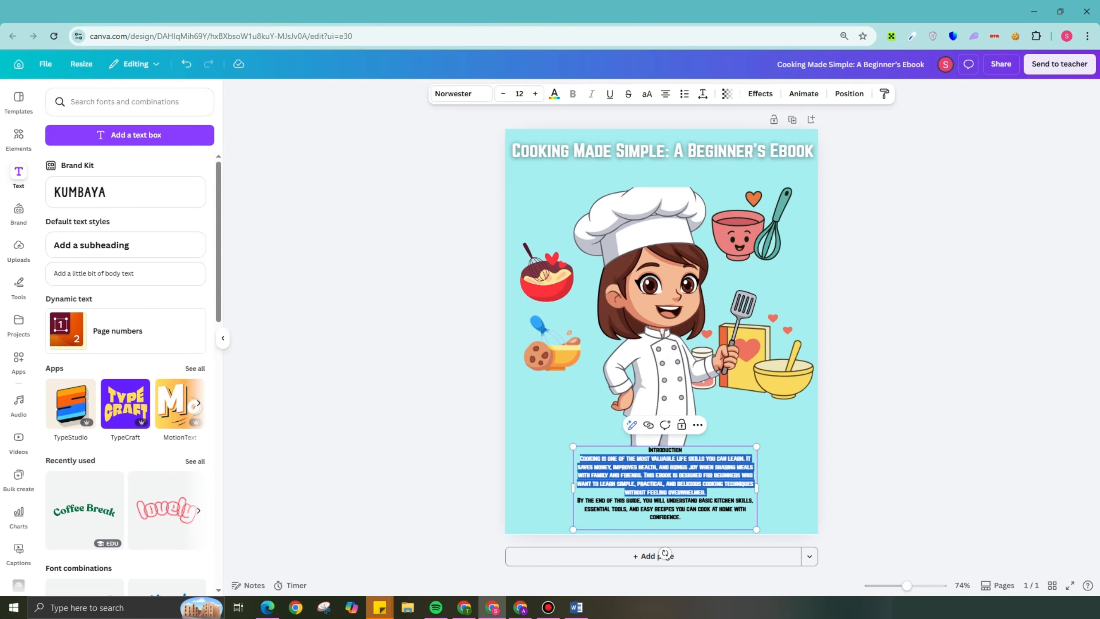
left_click(554, 94)
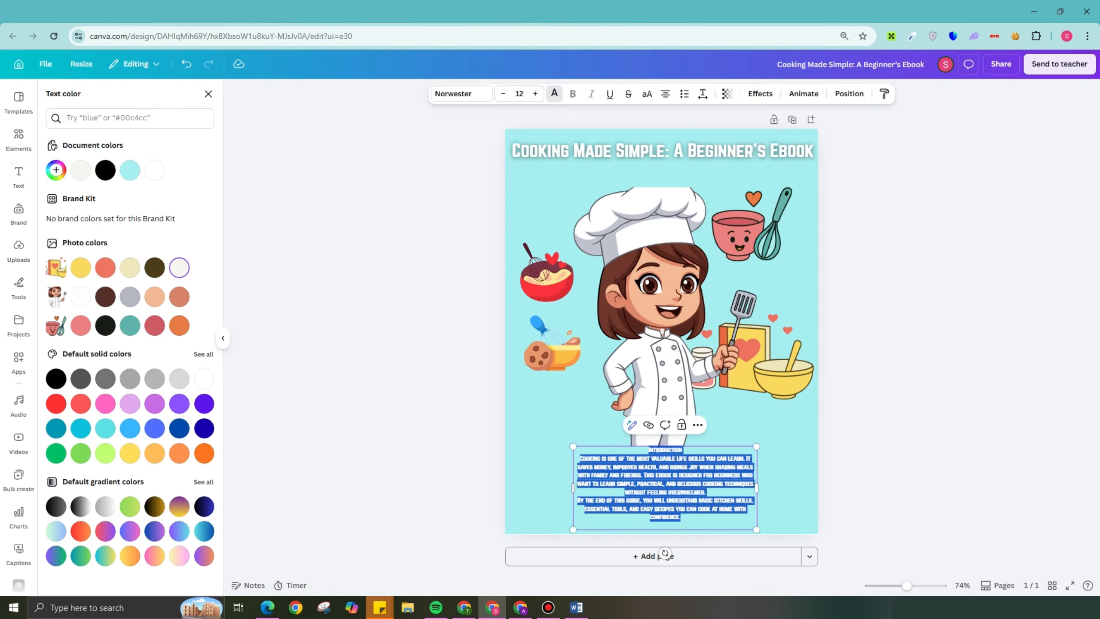
- Widen the introduction text box across nearly the full page width and enlarge its text to font size 14.9
left_click_drag(573, 487, 523, 480)
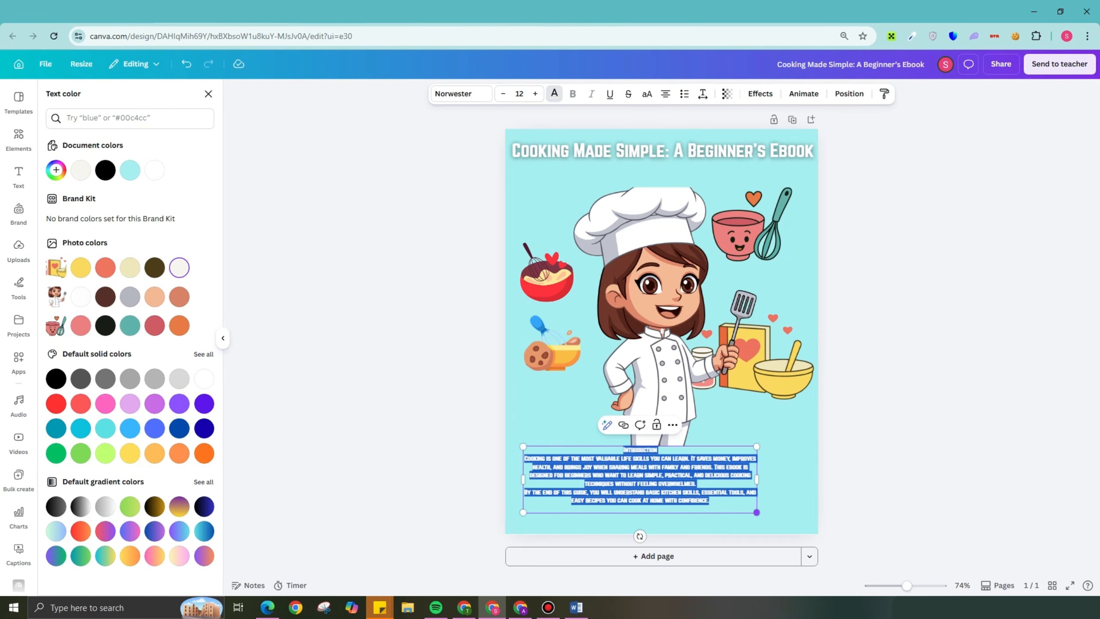
left_click_drag(756, 512, 813, 529)
left_click(690, 451)
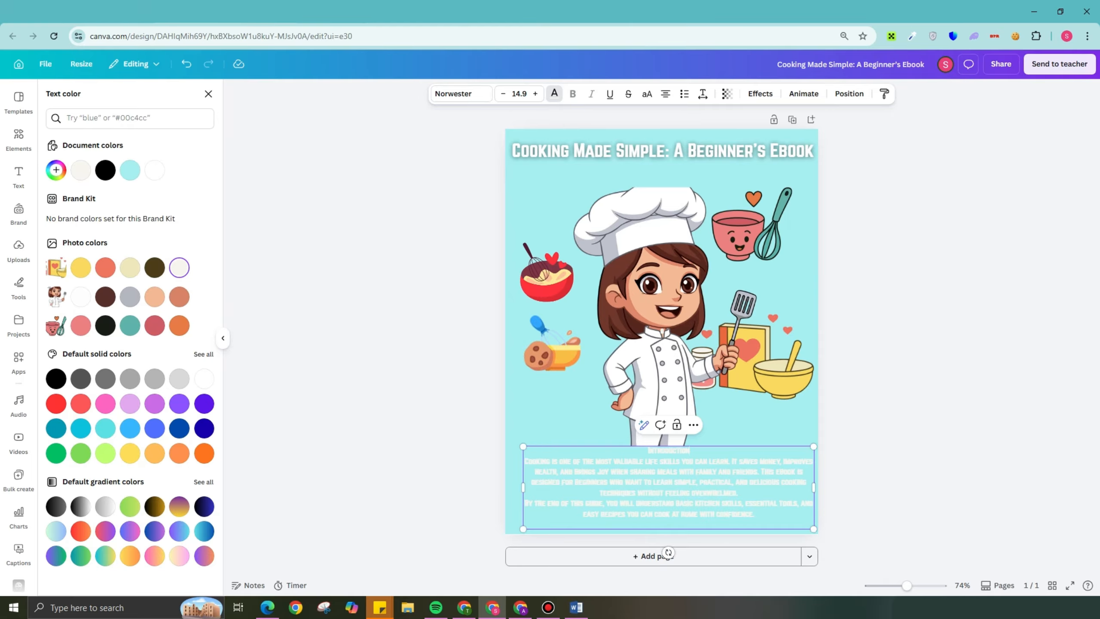
- Change the whole introduction text to the dark brown from the cookbook graphic's photo colors
key("ctrl+a")
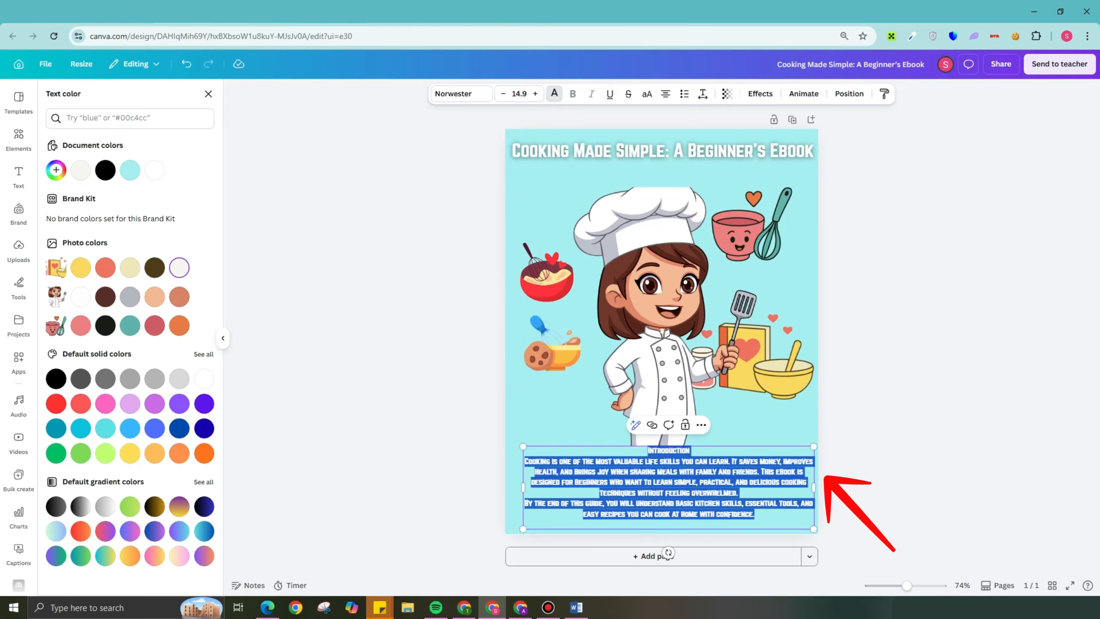
left_click(555, 93)
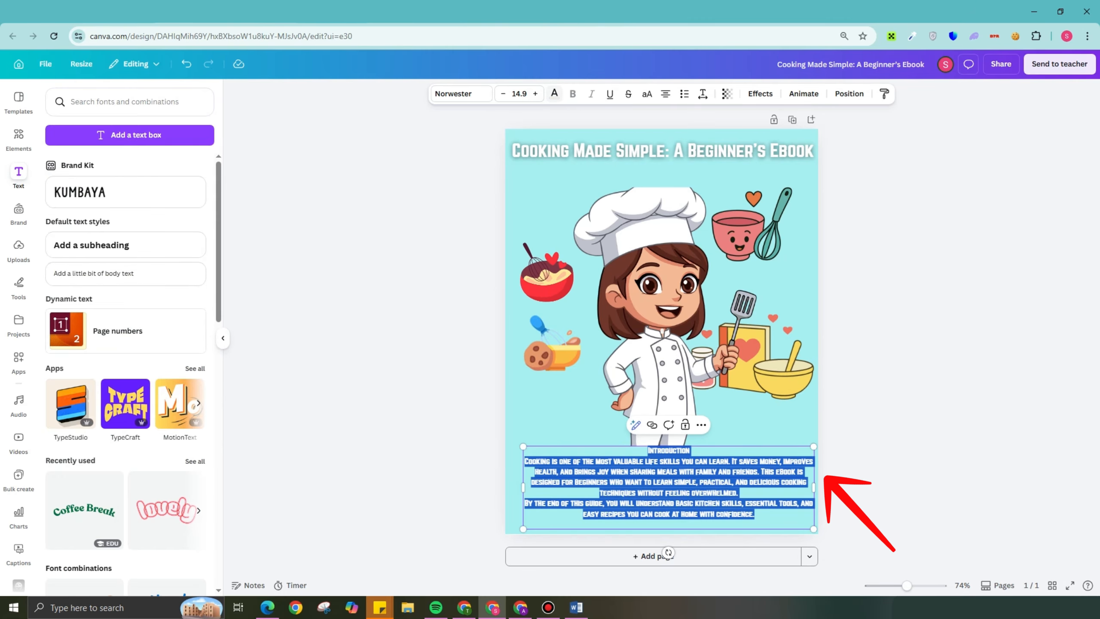
left_click(554, 93)
left_click(155, 267)
left_click(554, 94)
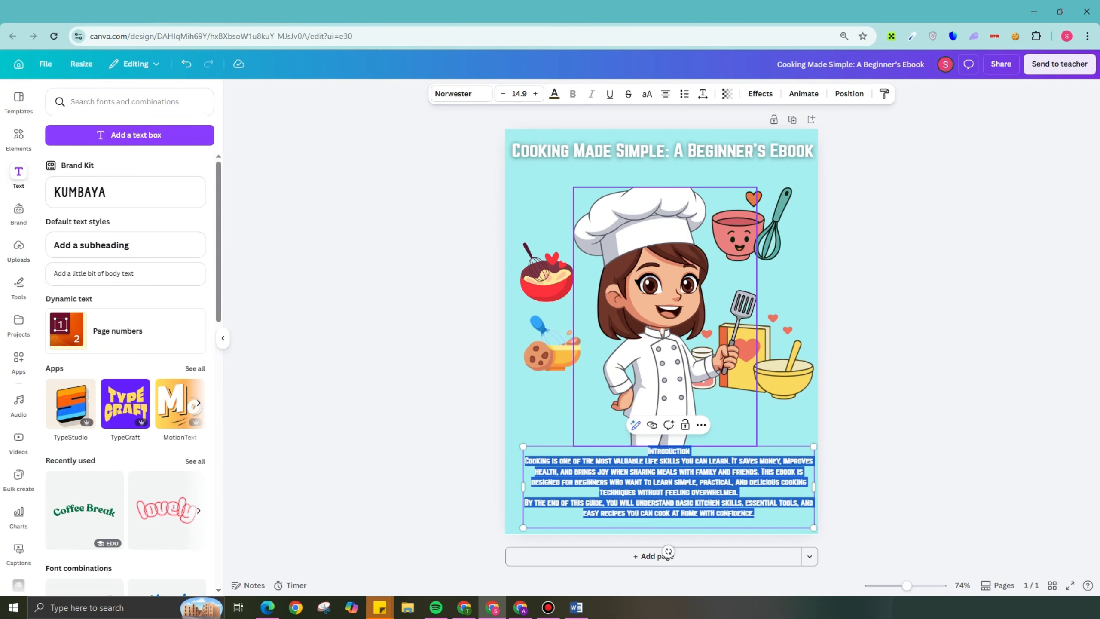
- Apply the Glow effect to the introduction text with intensity raised close to the maximum, and shift the text box slightly down
left_click(760, 94)
left_click(126, 134)
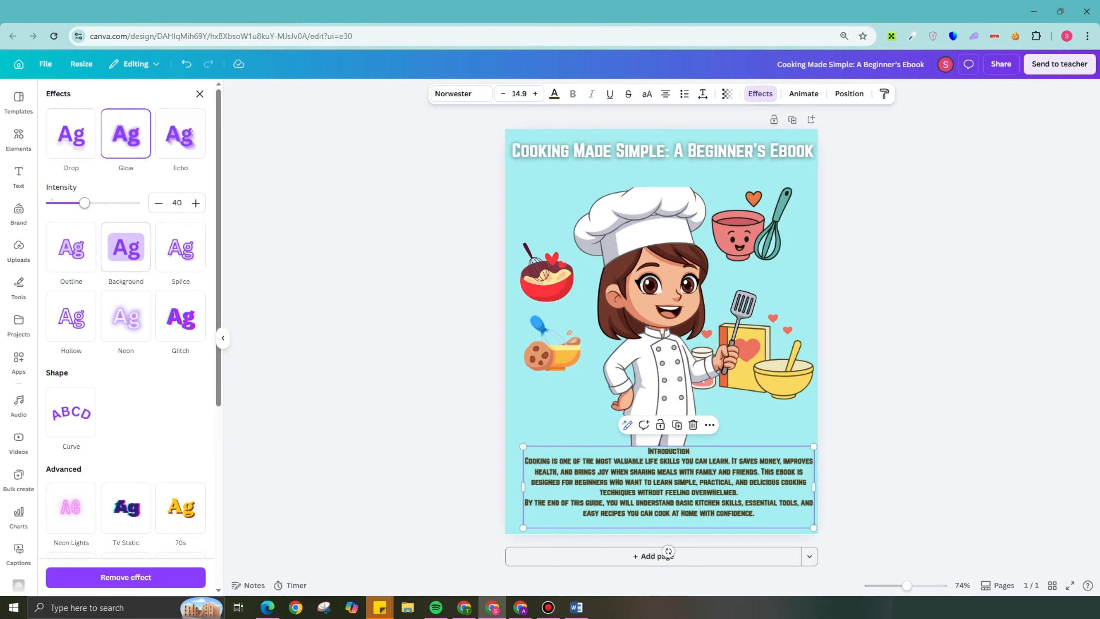
left_click_drag(85, 203, 136, 202)
left_click(760, 94)
left_click_drag(668, 486, 664, 493)
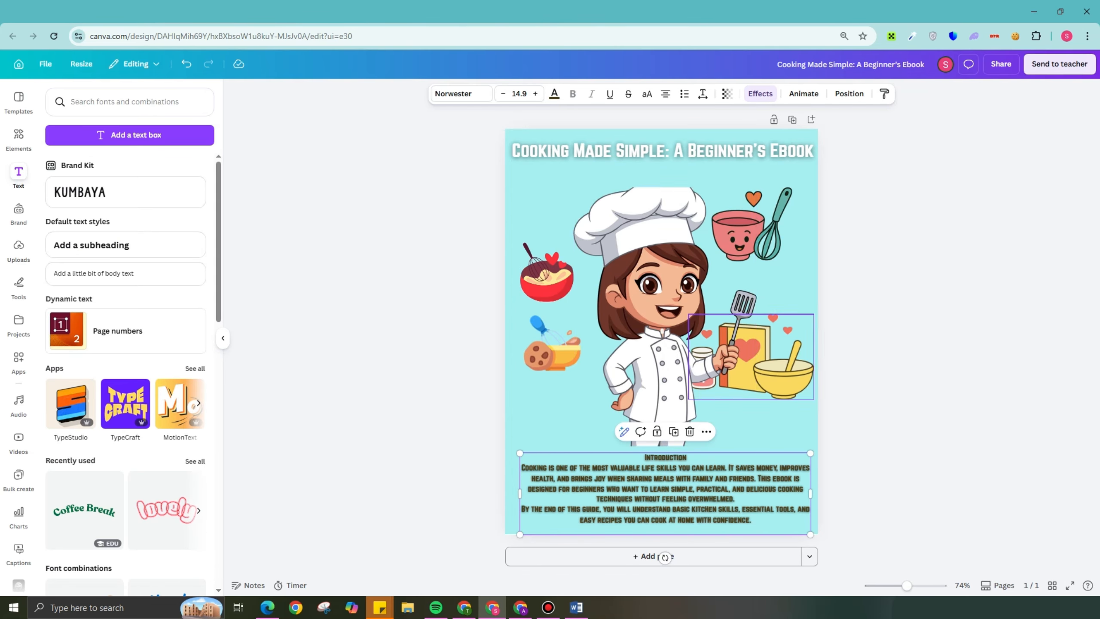
- Change the whole introduction text to the off-white from the cookbook graphic's photo colors and preview the cover in full screen
double_click(683, 478)
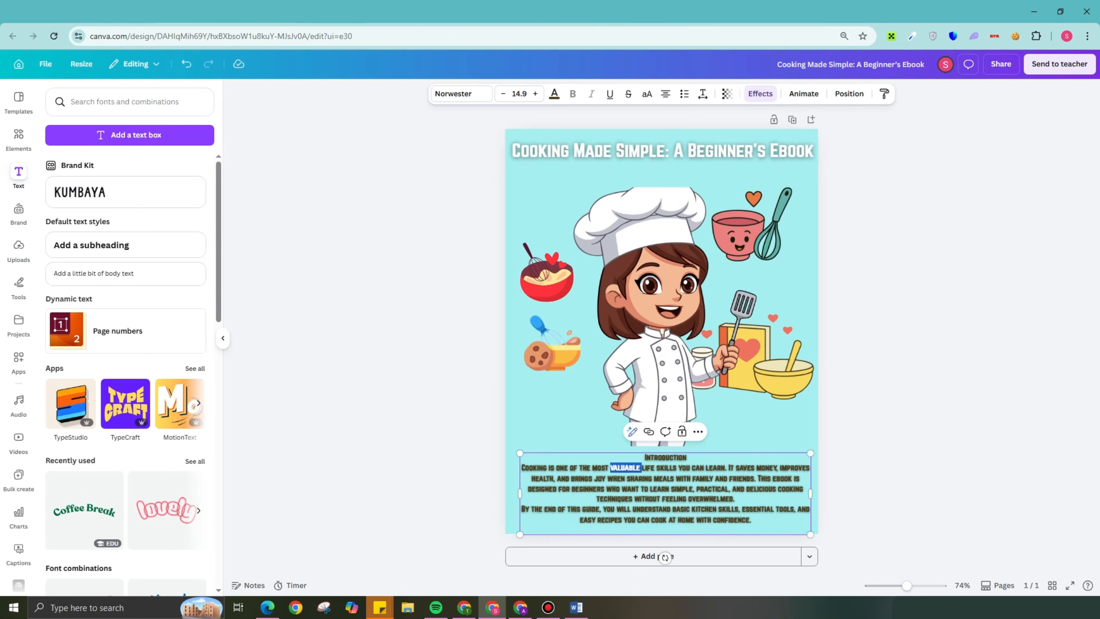
key("ctrl+a")
left_click(555, 93)
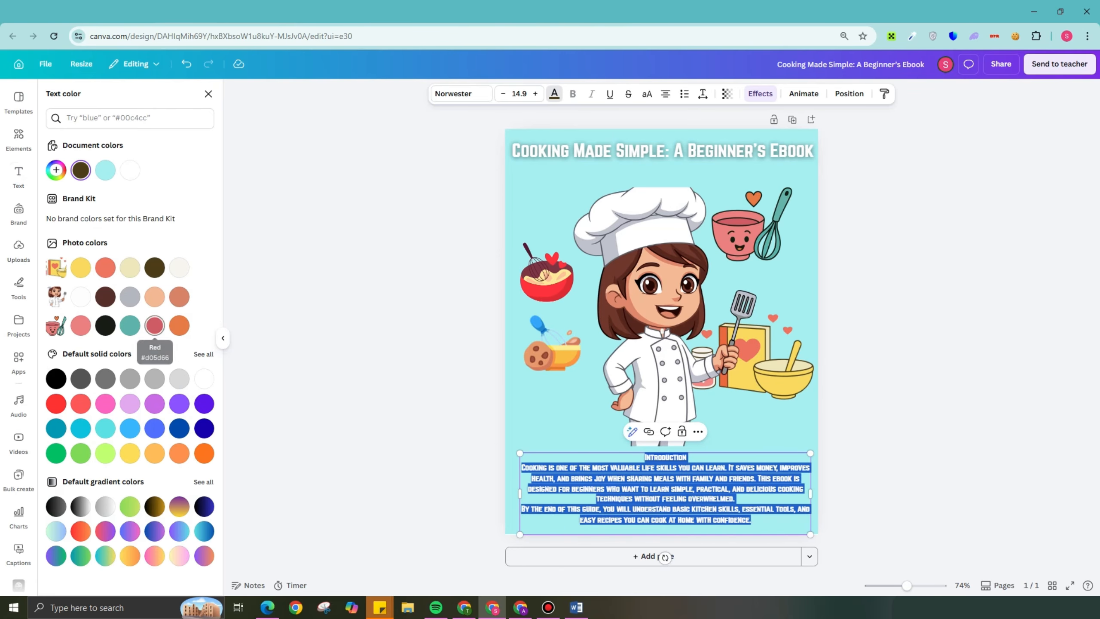
left_click(180, 268)
left_click(210, 92)
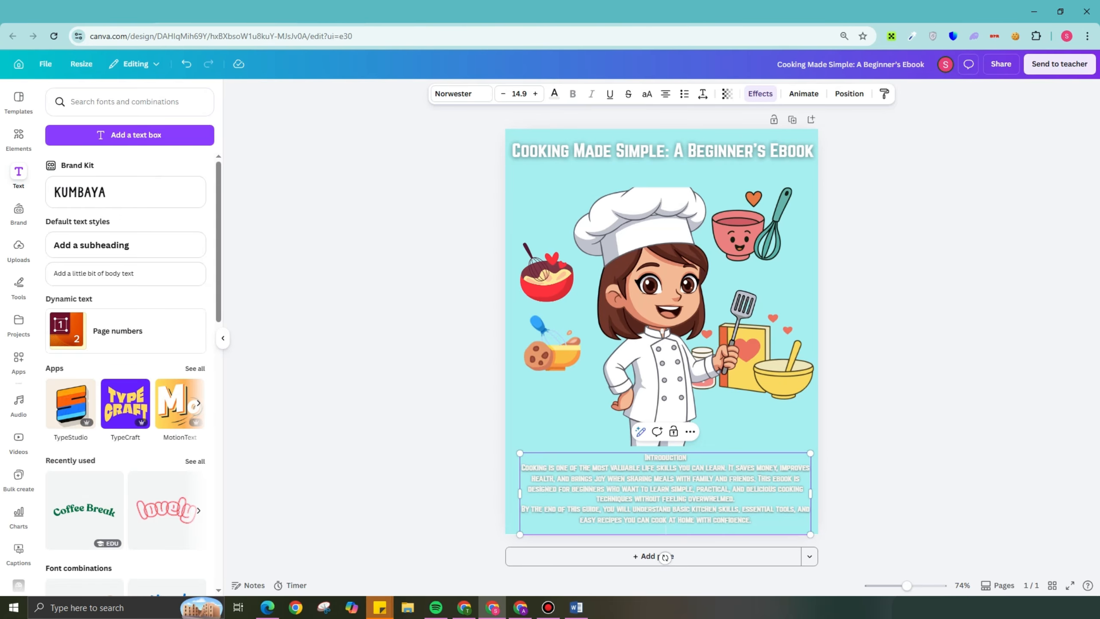
double_click(644, 489)
key("Escape")
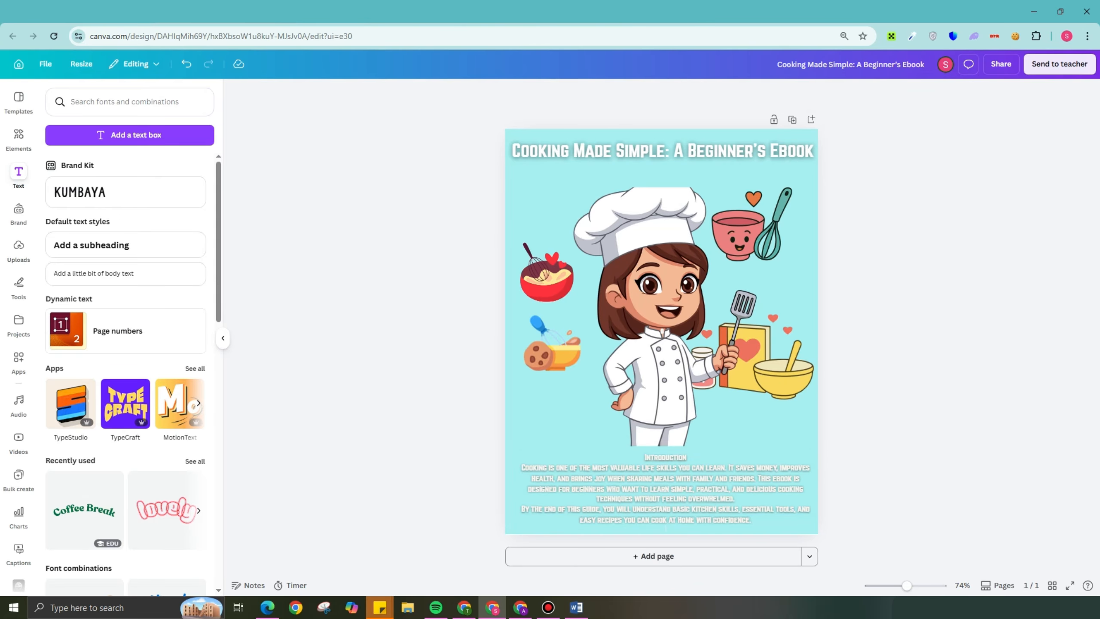
left_click(1070, 585)
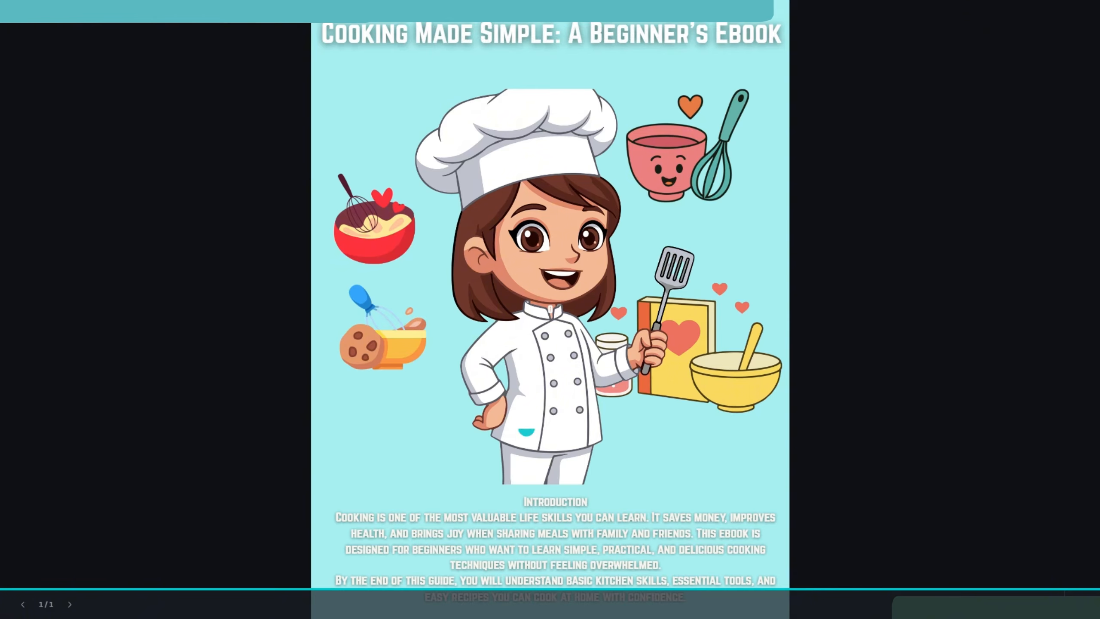
key("Escape")
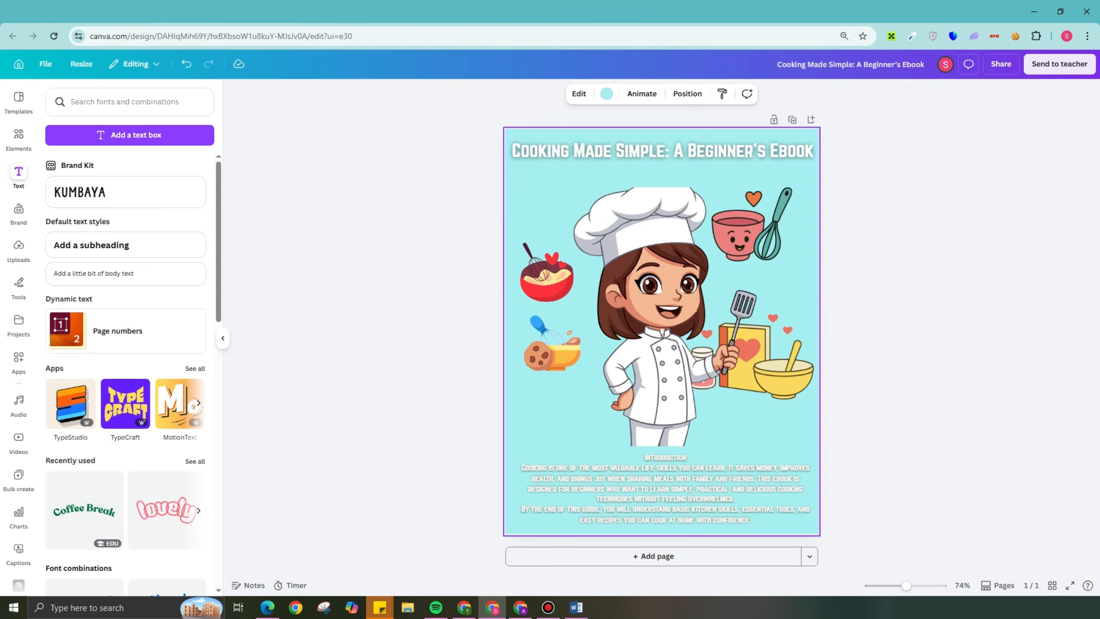
- Set the cover's background to the darker teal #5CA2A4
left_click(607, 94)
left_click(56, 170)
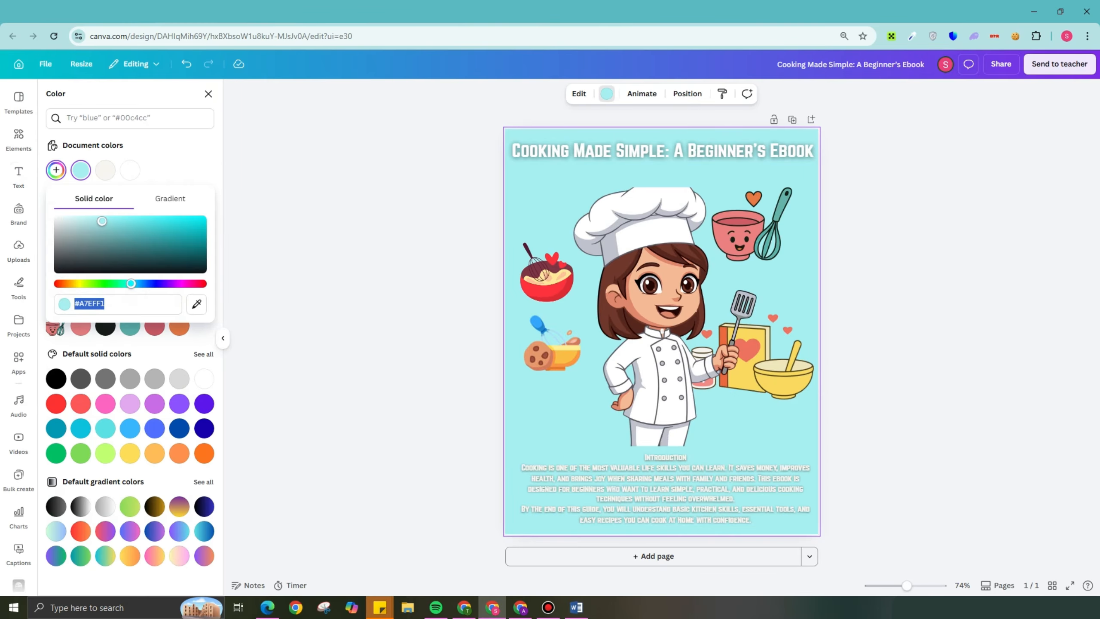
left_click_drag(103, 220, 121, 237)
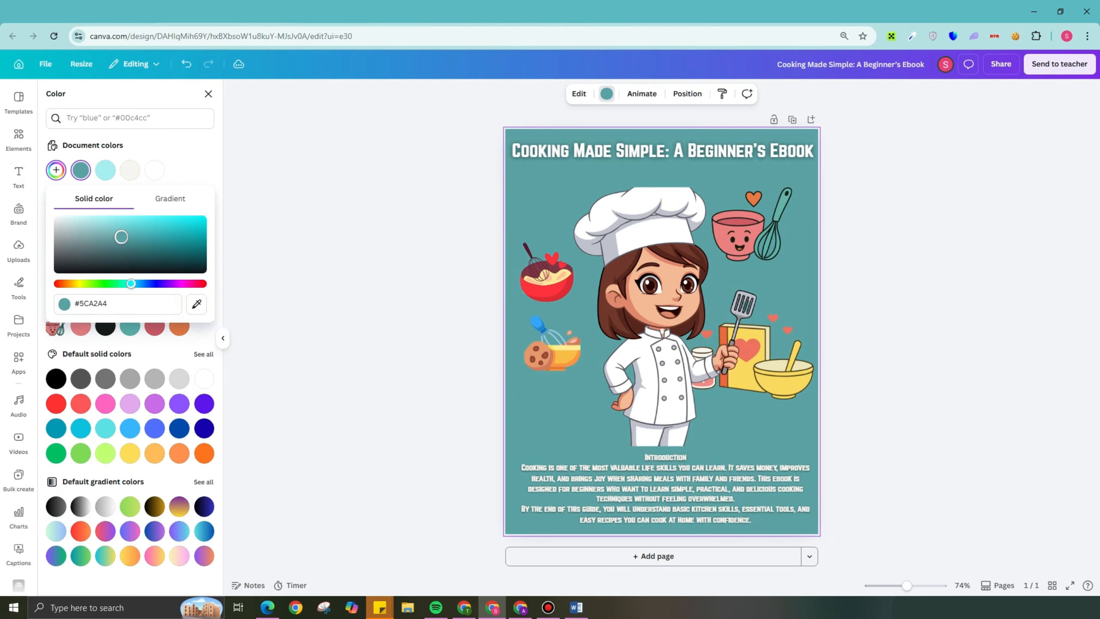
left_click(209, 94)
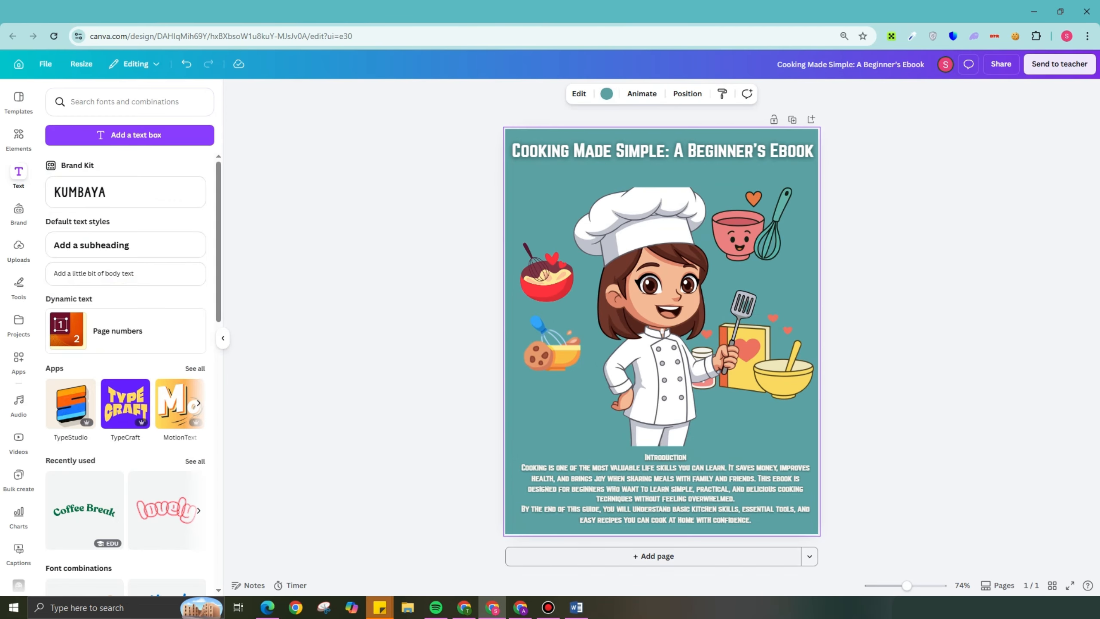
- Shrink the red bowl, move the cookie bowl up beneath it, and nudge the pink bowl and cookbook graphics beside the chef
left_click(547, 273)
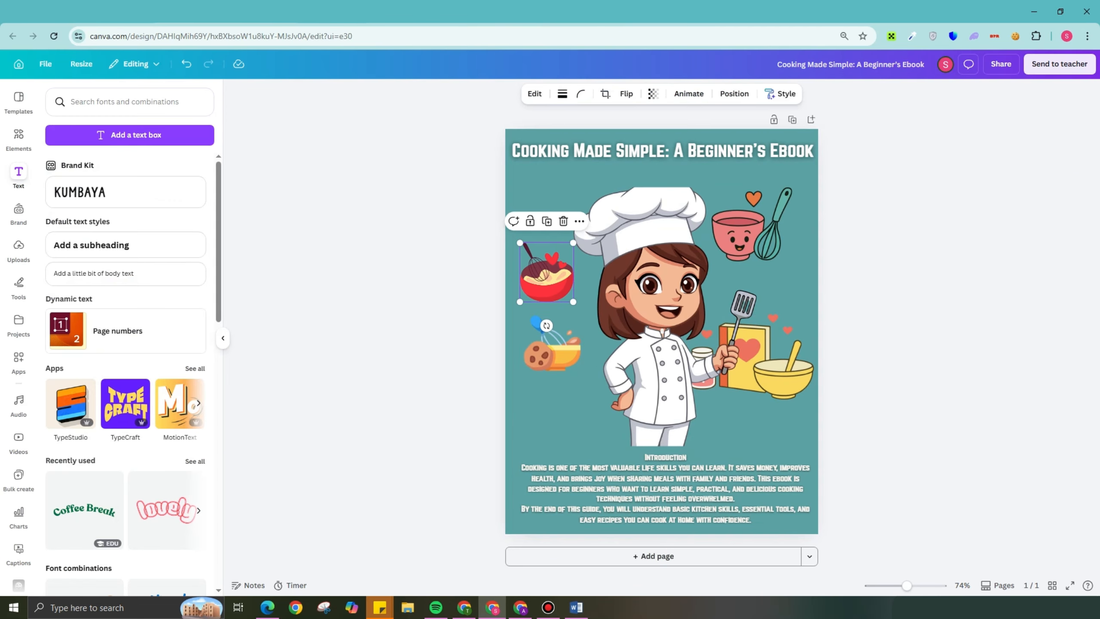
mouse_move(573, 243)
left_mouse_down()
mouse_move(562, 255)
mouse_move(553, 239)
left_mouse_up()
left_click_drag(552, 350, 541, 286)
left_click_drag(746, 236, 758, 236)
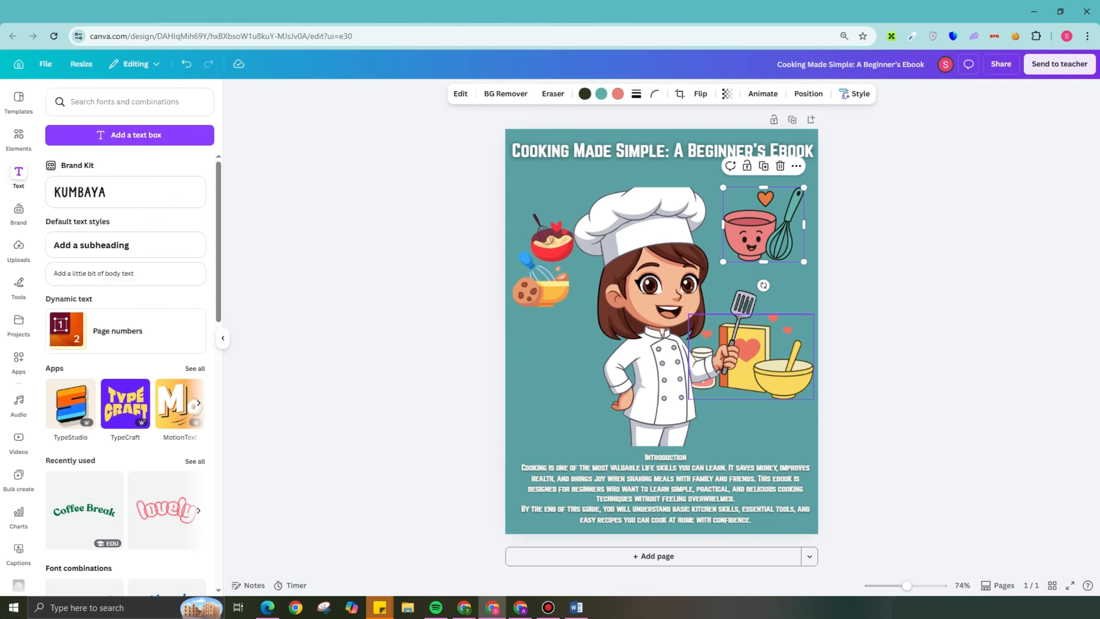
left_click_drag(780, 372, 776, 366)
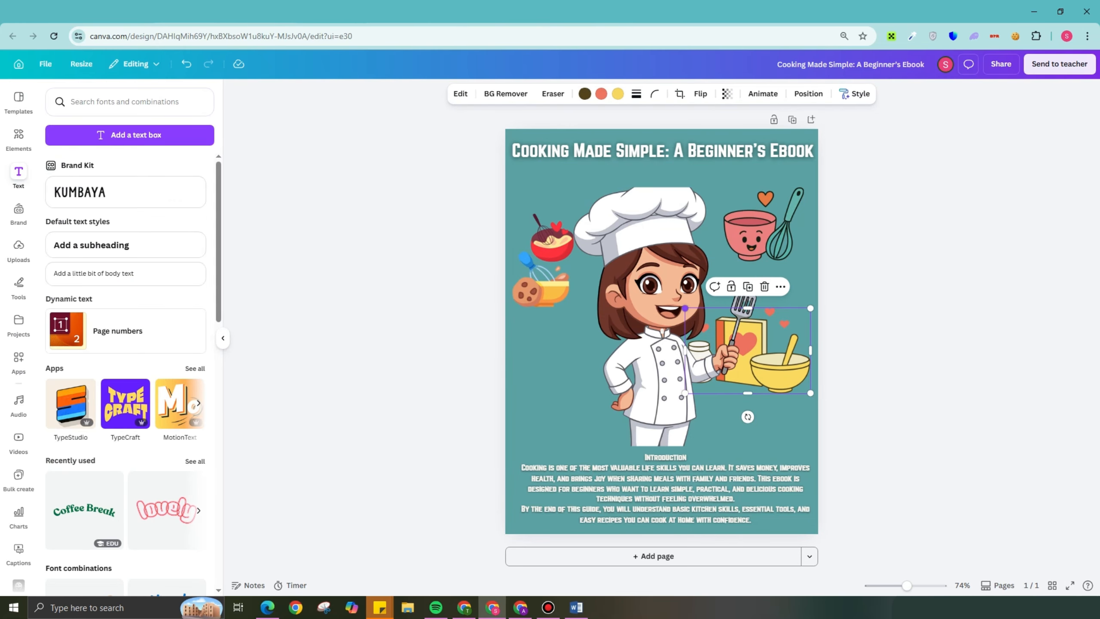
left_click_drag(684, 308, 680, 305)
left_click(663, 308)
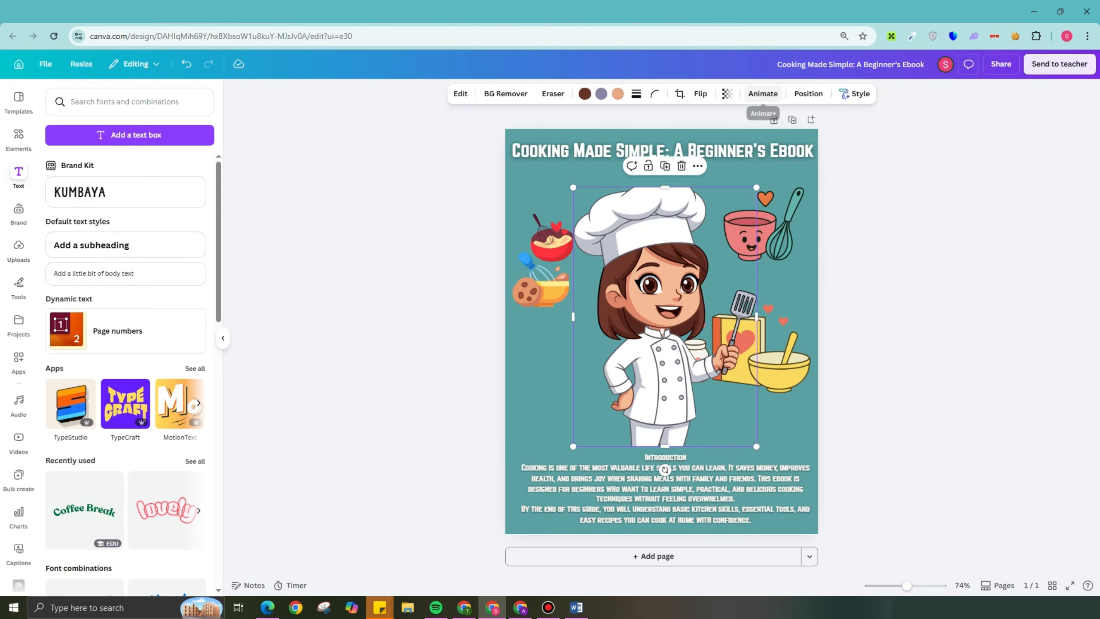
left_click(763, 94)
left_click(762, 94)
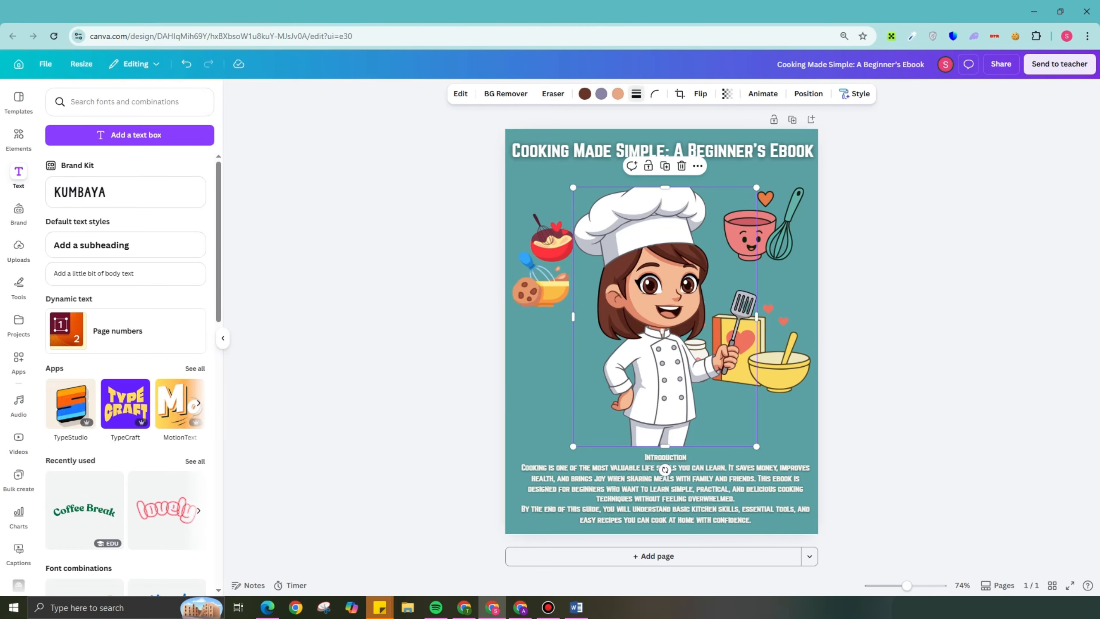
left_click(637, 94)
mouse_move(571, 165)
left_mouse_down()
mouse_move(582, 165)
mouse_move(571, 165)
left_mouse_up()
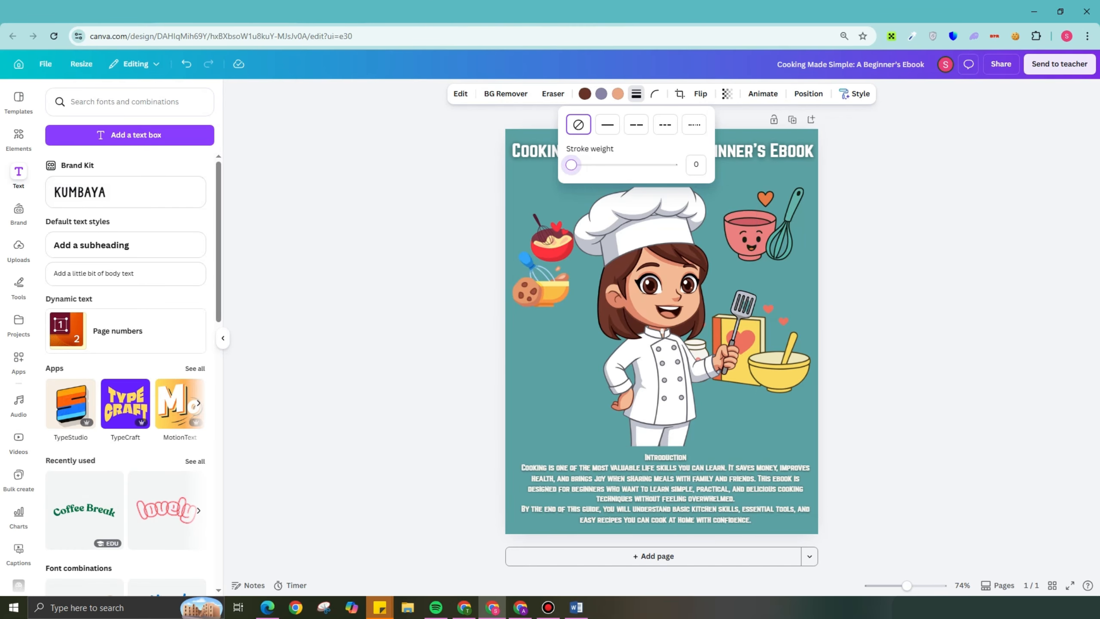
- Add the pale blue bowl-and-whisk graphic with hearts, shrink it, and place it beside the chef below the cookie bowl
left_click(19, 139)
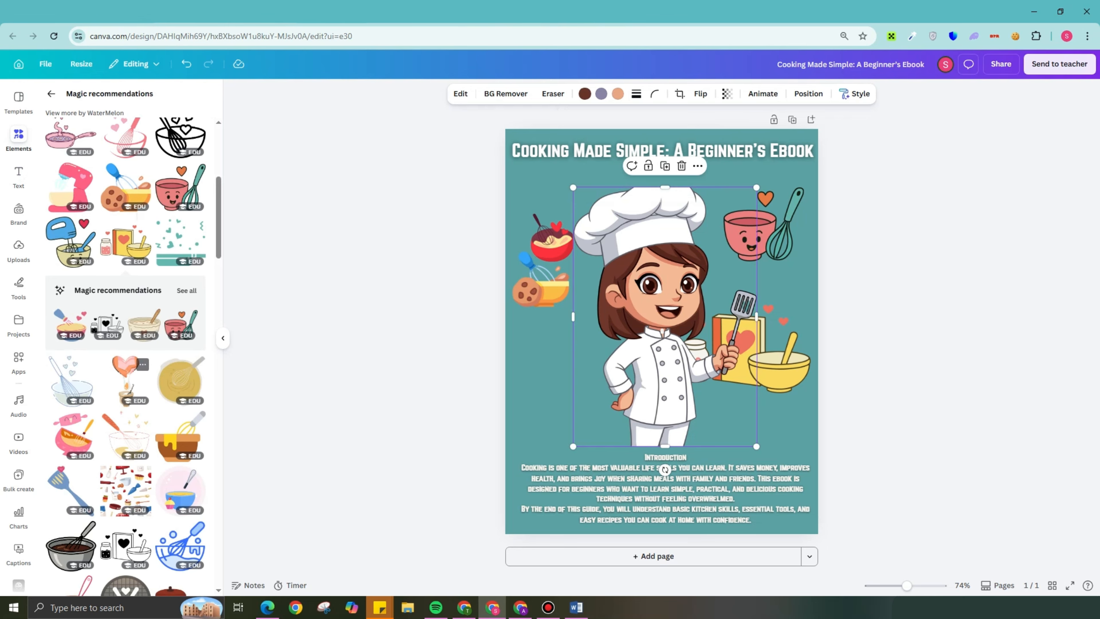
left_click(71, 380)
left_click_drag(662, 346, 552, 364)
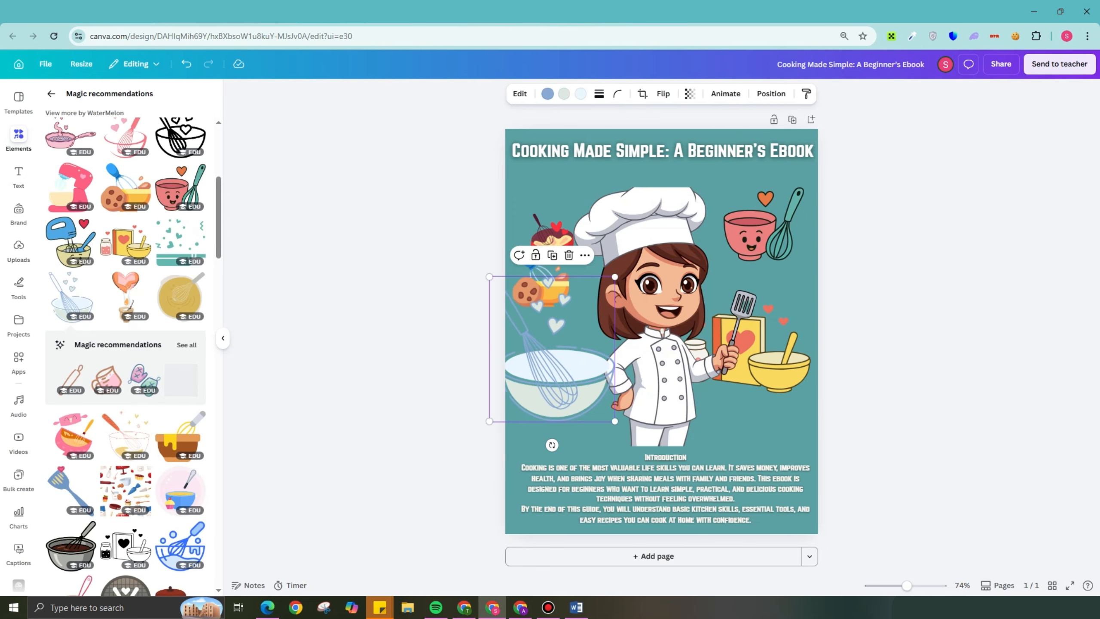
left_click_drag(615, 276, 556, 345)
left_click_drag(526, 386, 553, 368)
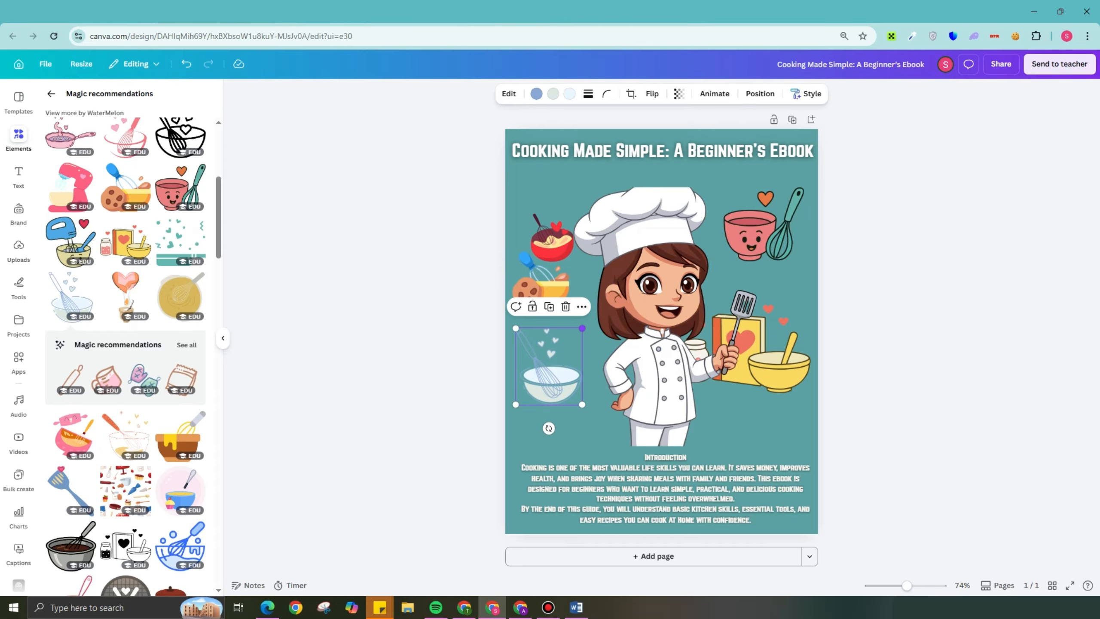
left_click_drag(583, 328, 595, 313)
left_click(468, 329)
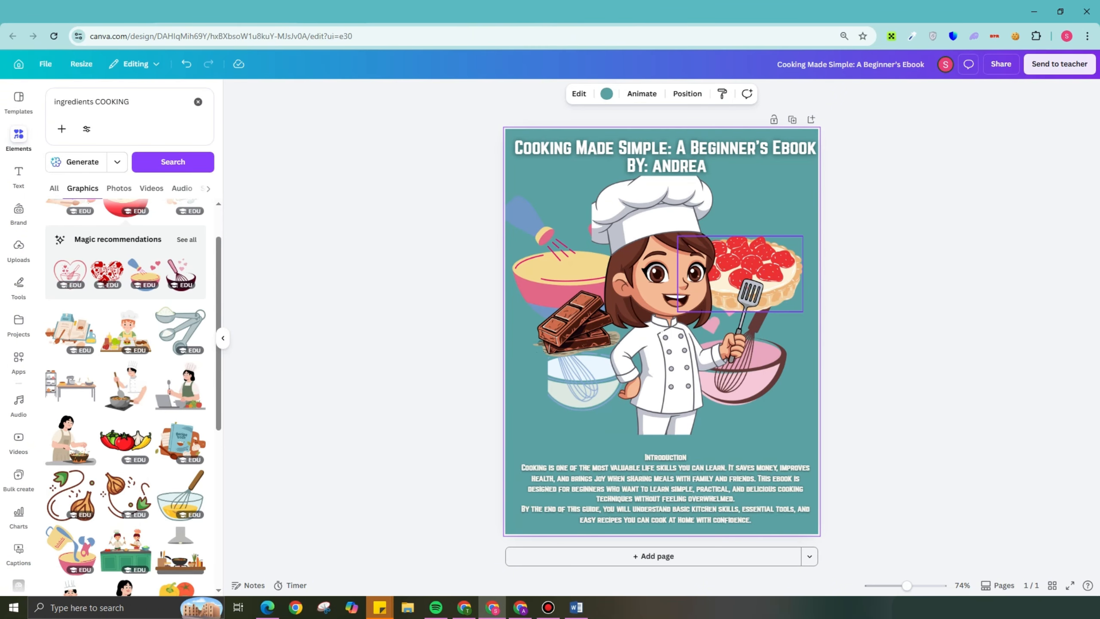
- Move the strawberry tart slightly down, then add the egg bowl with whisk as a small graphic beside the chocolate bars
left_click_drag(758, 271, 752, 282)
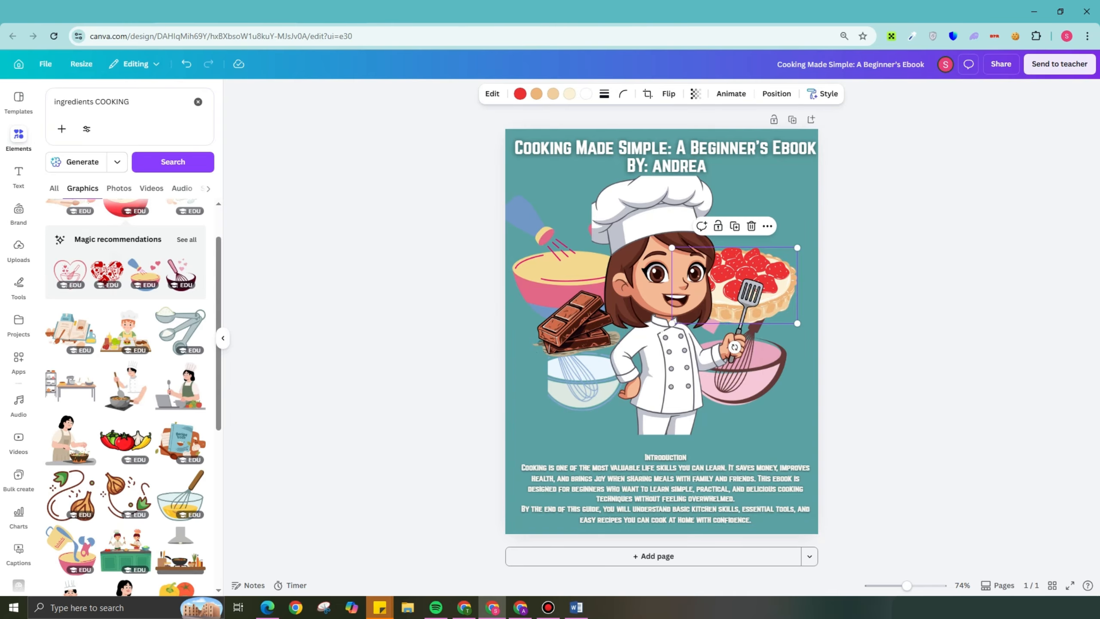
scroll(125, 368, "down", 3)
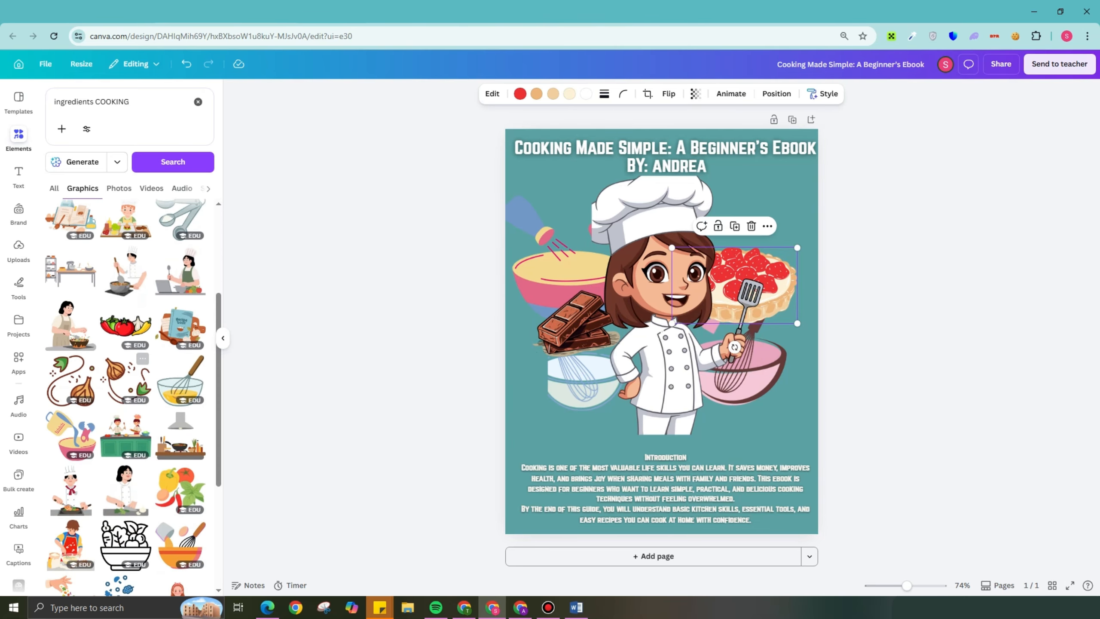
left_click(180, 380)
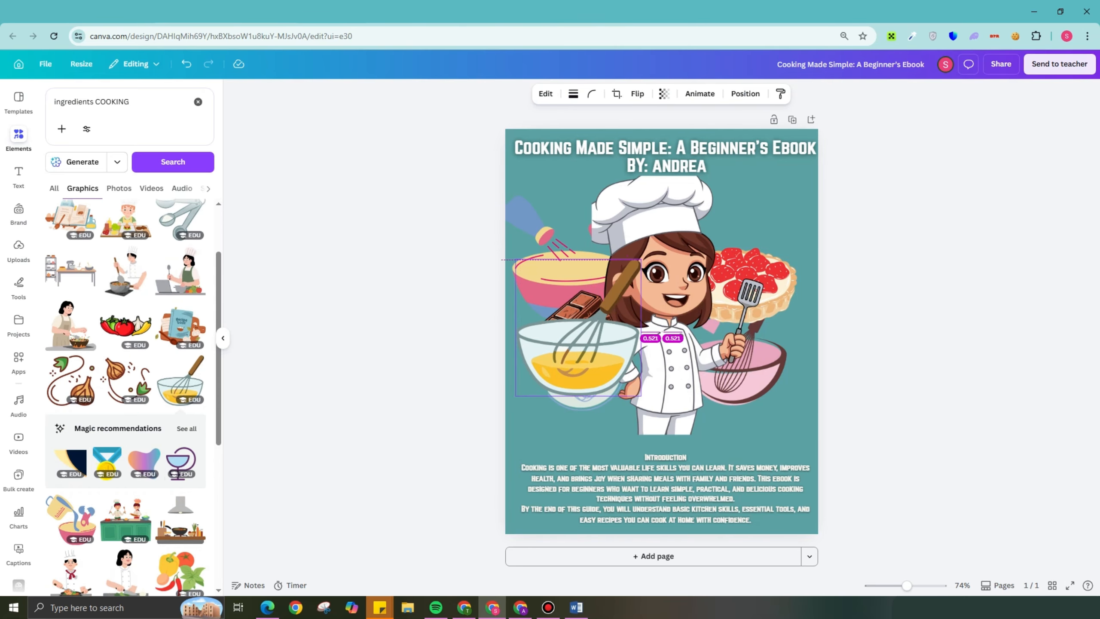
left_click_drag(641, 259, 533, 331)
left_click(880, 312)
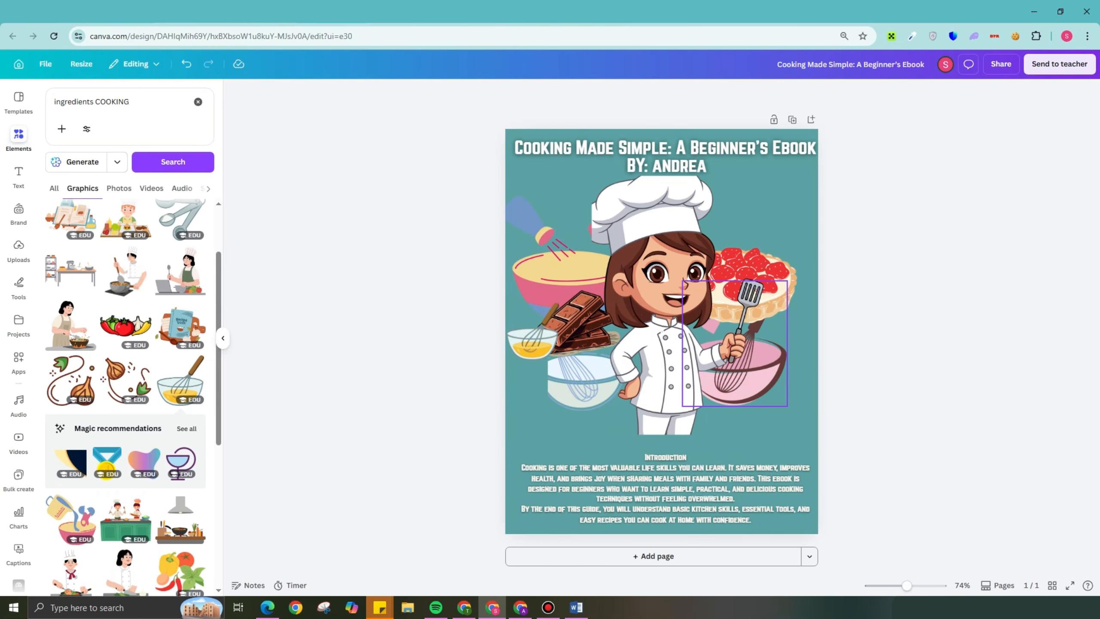
- Add a second page and search the graphics for "CAKE"
left_click(653, 556)
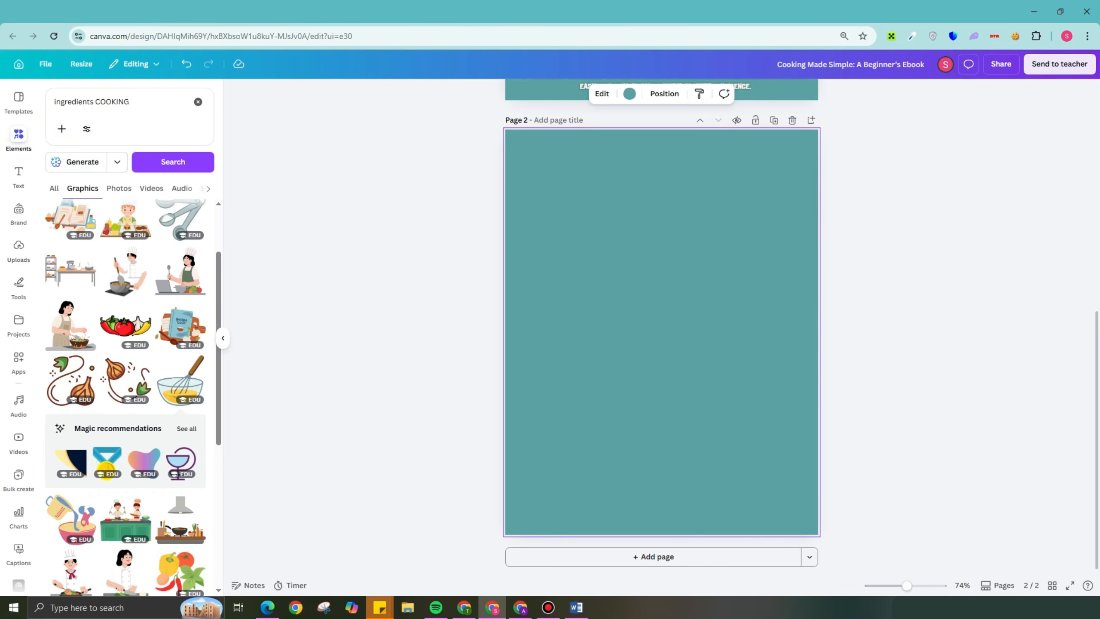
left_click_drag(131, 102, 25, 100)
key("BackSpace")
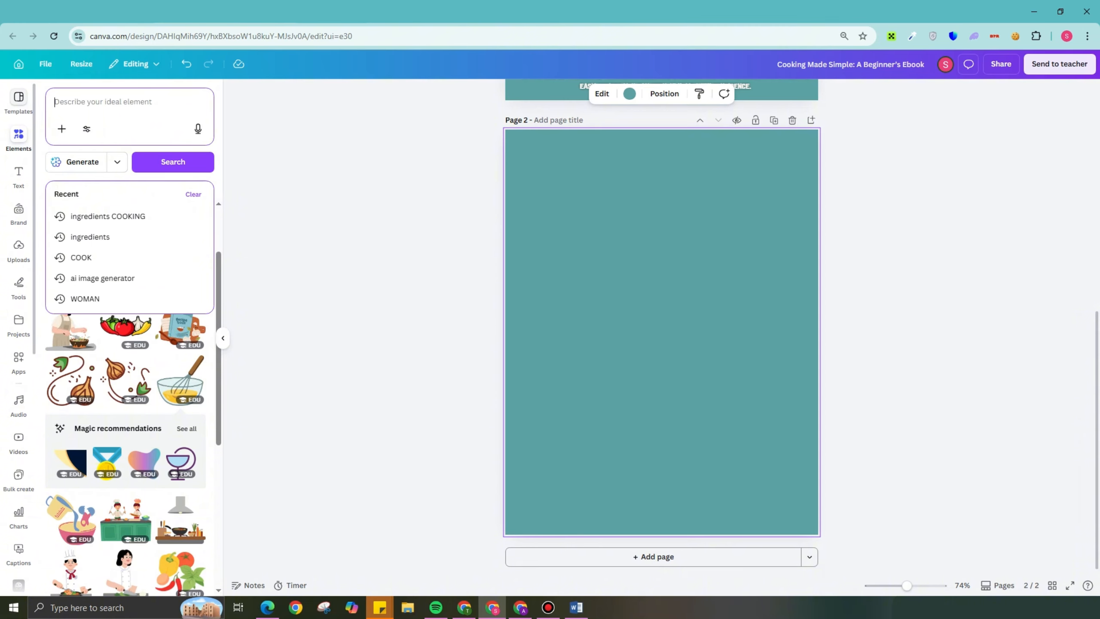
type("CAKE")
key("Return")
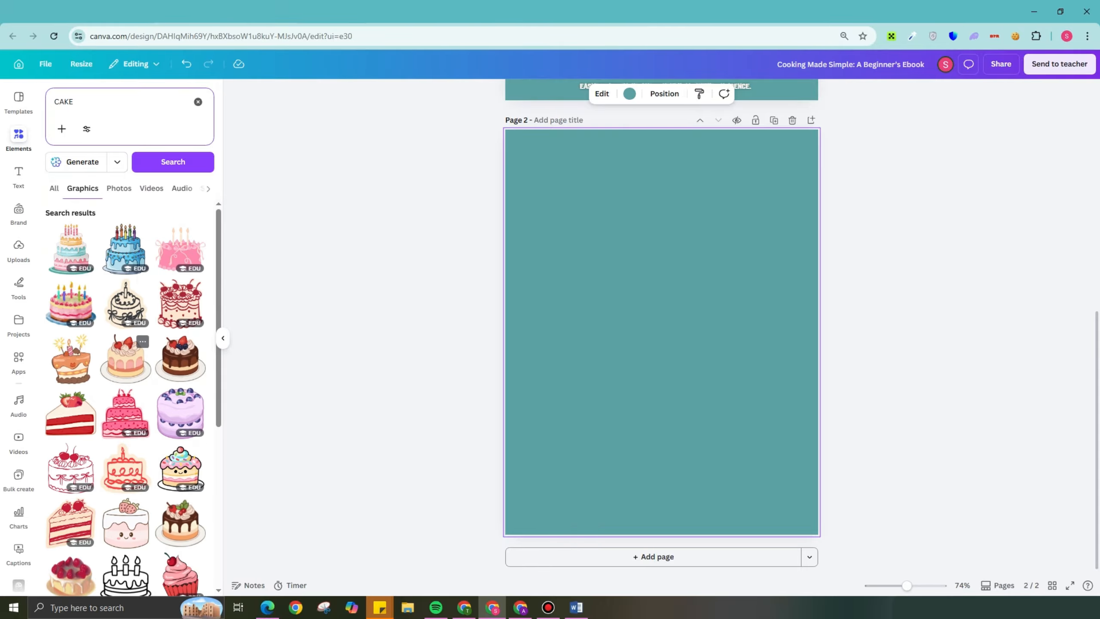
- Insert the cream cake topped with a cherry and strawberry, shrink it to about 5.1 × 4.9, and place it near page 2's upper edge
left_click(125, 358)
left_click_drag(785, 209, 722, 273)
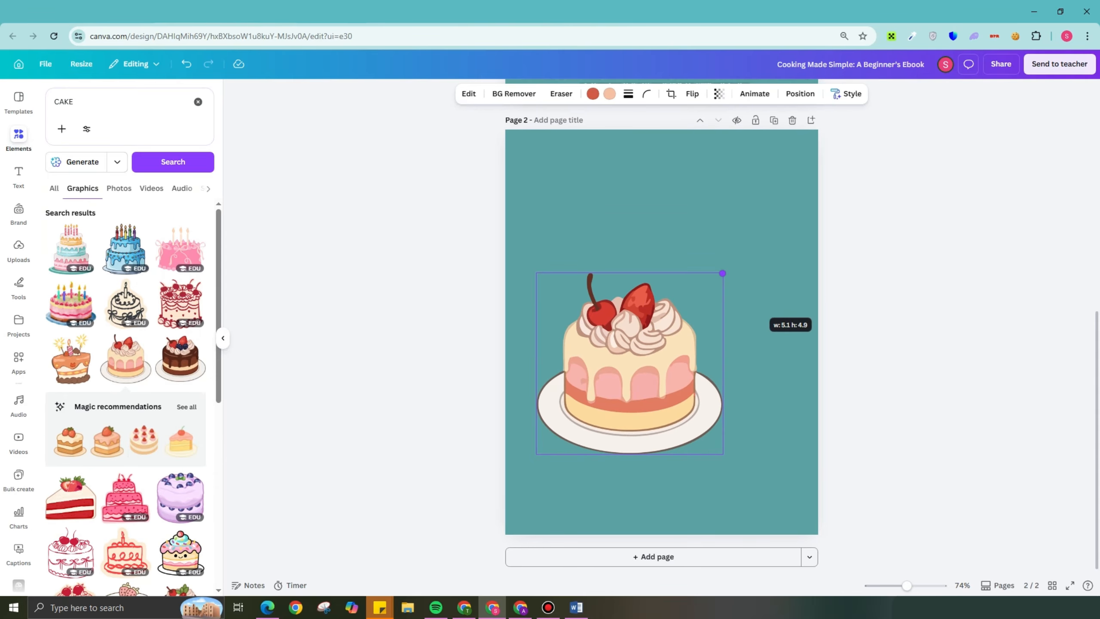
left_click_drag(629, 364, 612, 226)
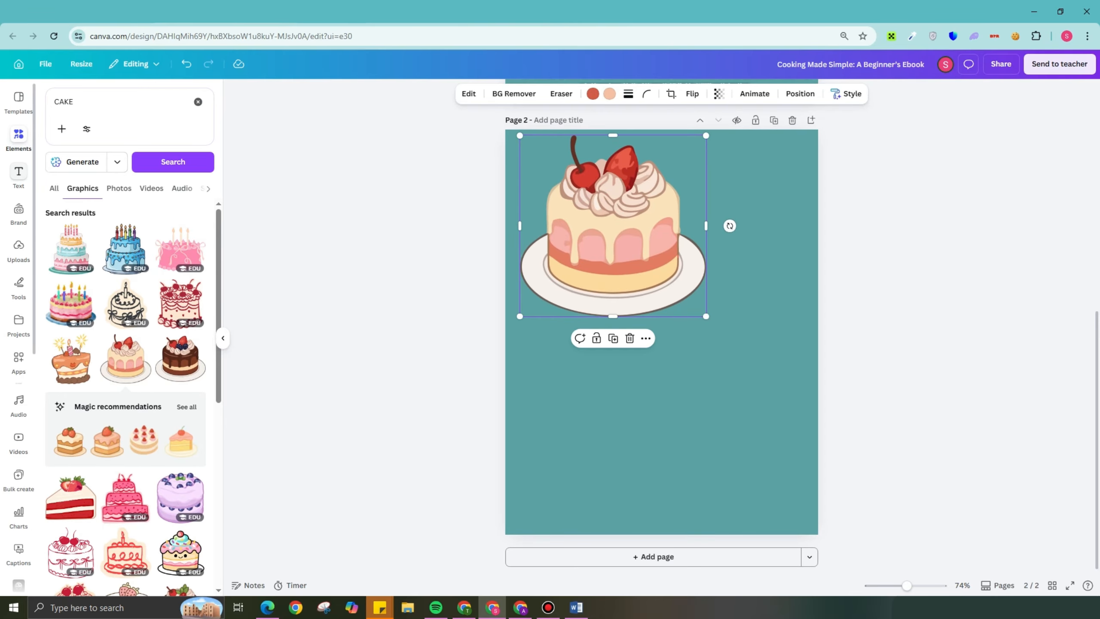
- Add a text box below the cake reading "Chapter 1: Getting Started in the Kitchen"
left_click(18, 173)
left_click(129, 135)
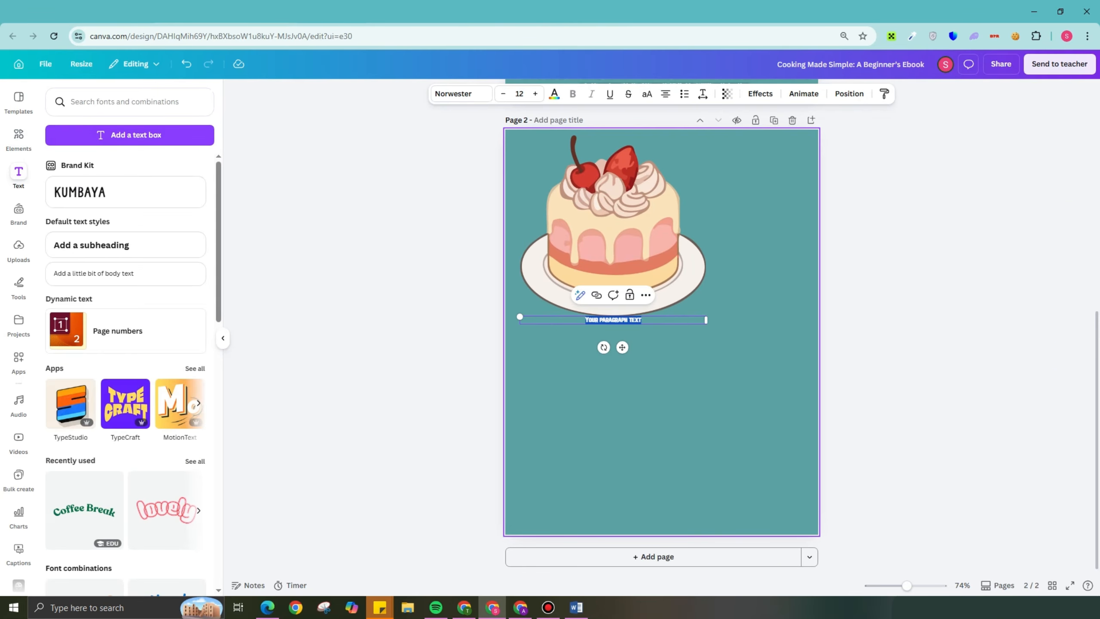
type("o")
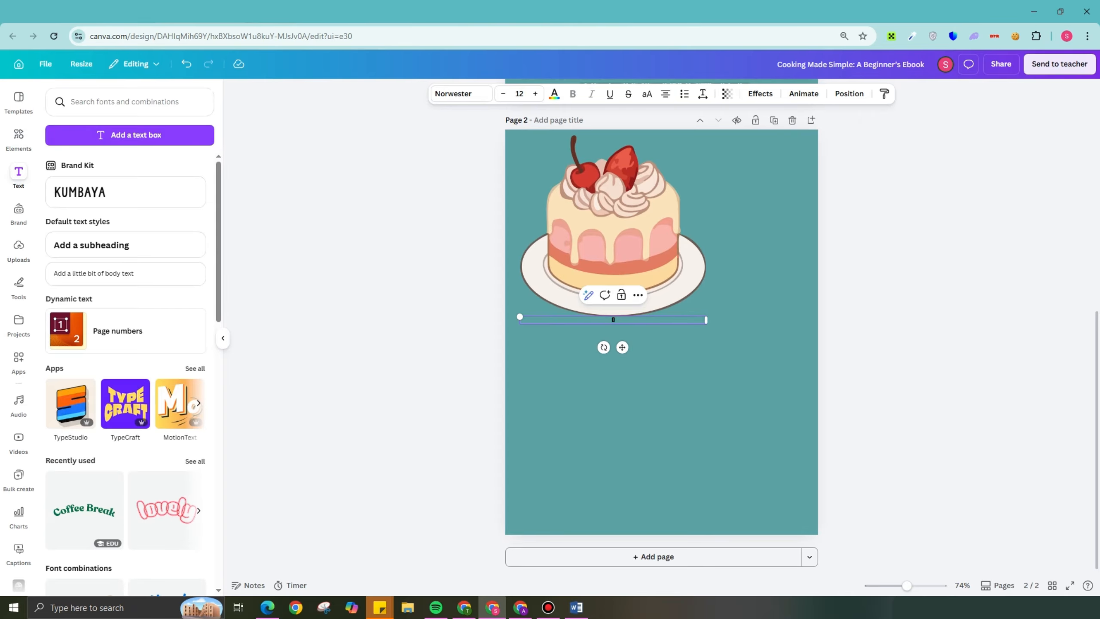
type("Chapter 1: Getting Started in the Kitchen")
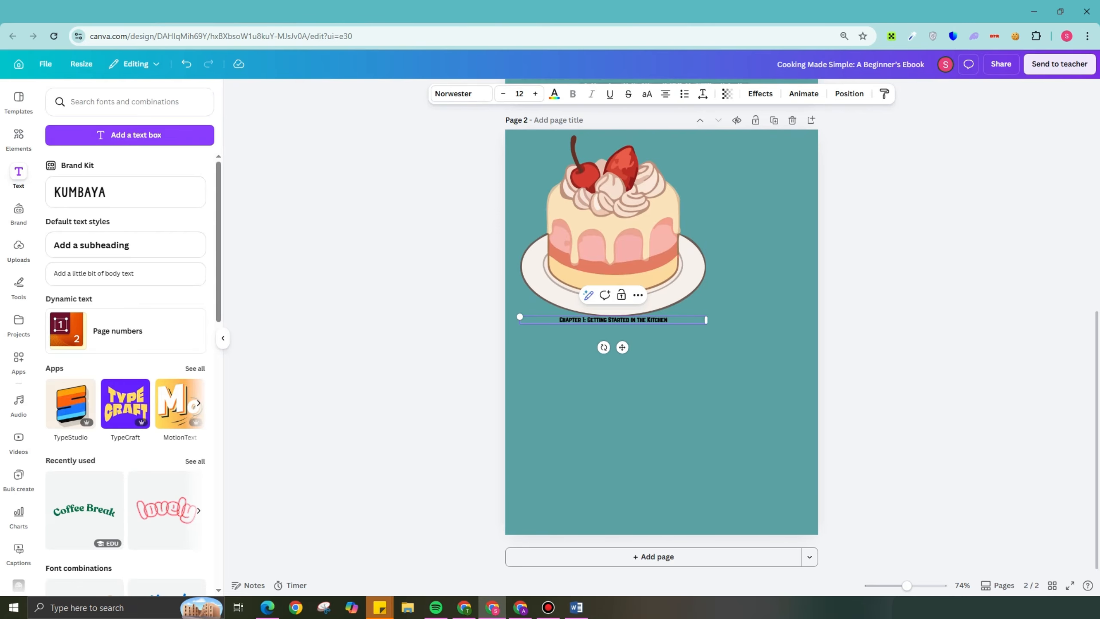
- Color the Chapter 1 heading white and enlarge its text beyond font size 21
left_click(554, 93)
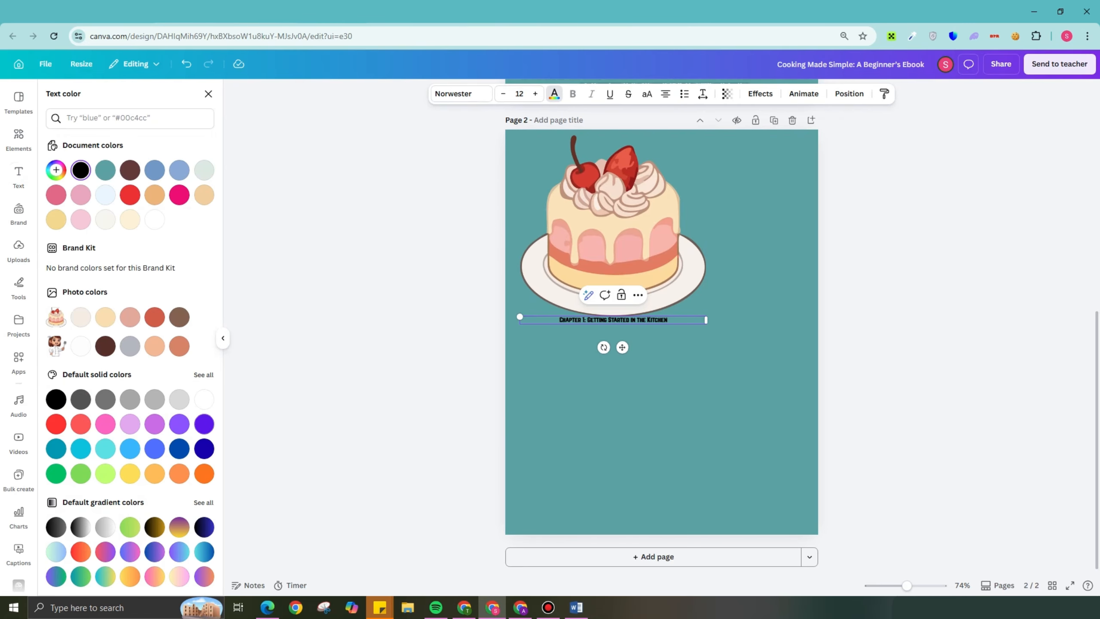
left_click(205, 399)
triple_click(571, 319)
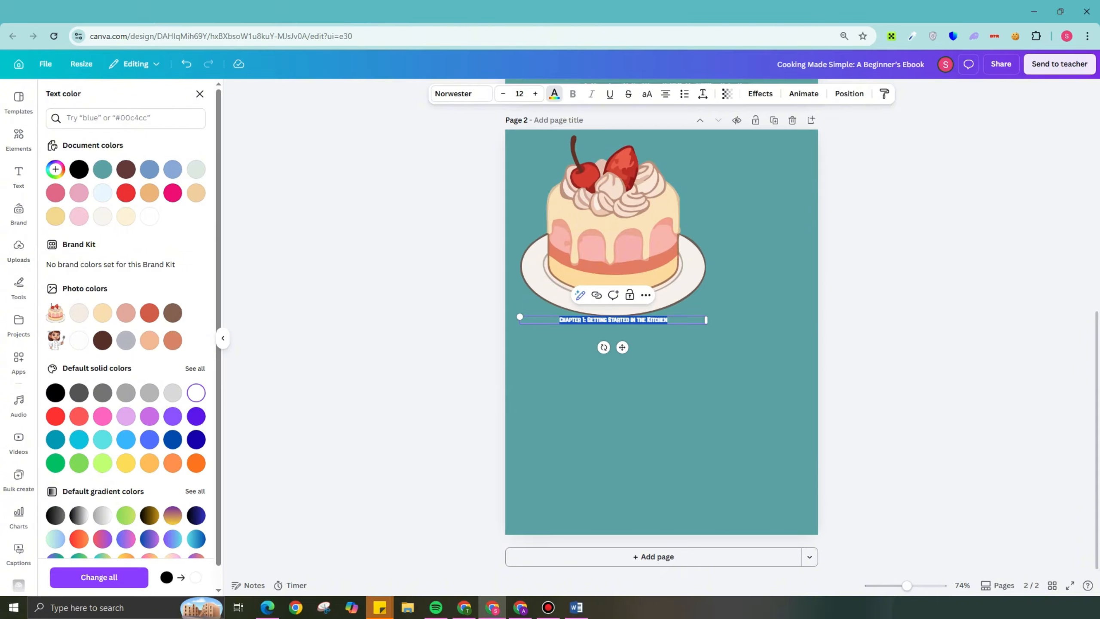
double_click(535, 94)
triple_click(536, 93)
triple_click(536, 94)
left_click(535, 94)
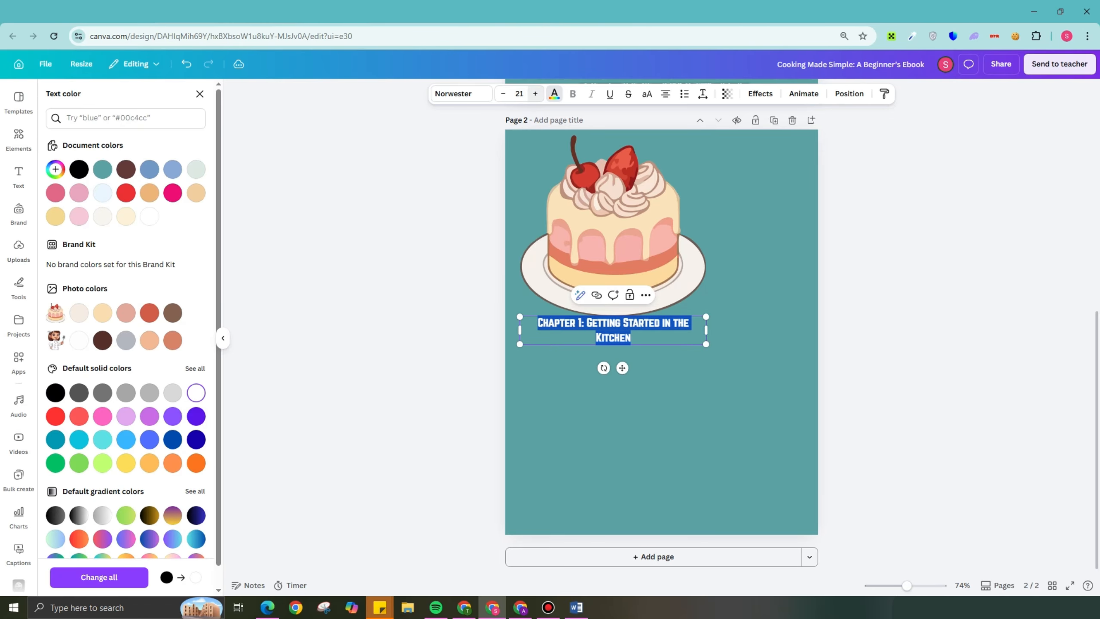
triple_click(536, 94)
- Shrink the cake further, position it just above the Chapter 1 heading, and reopen the cake graphics results
left_click(606, 195)
left_click_drag(706, 135, 644, 197)
left_click_drag(589, 252, 601, 220)
left_click(18, 138)
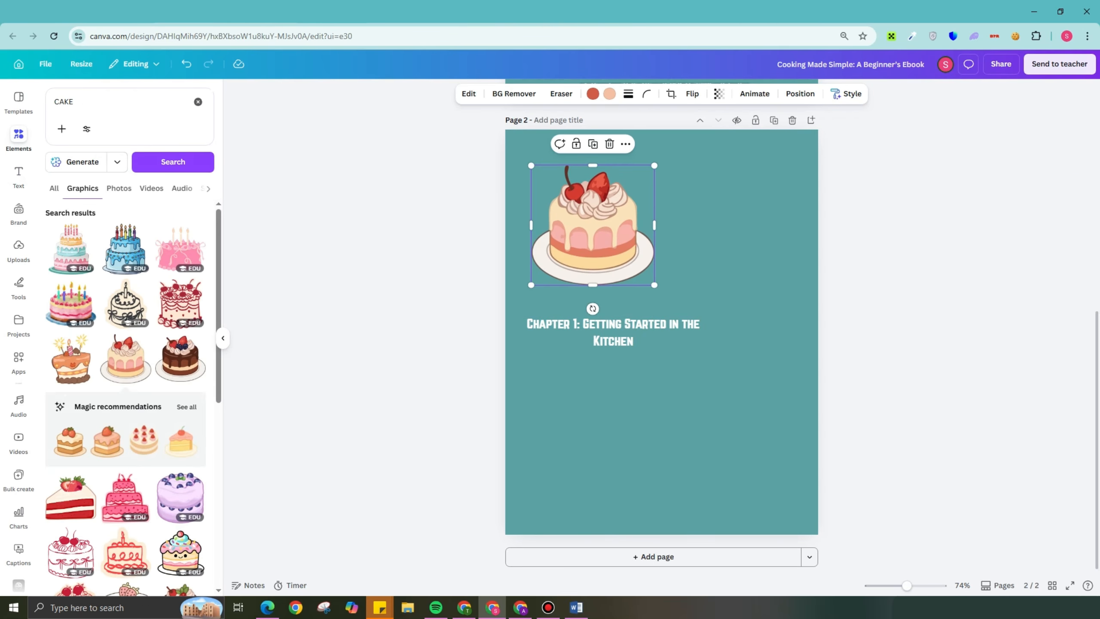
- Search the graphics for "KITCHEN" and insert the yellow dining-room scene with a wooden table on page 2
double_click(65, 102)
type("KITC")
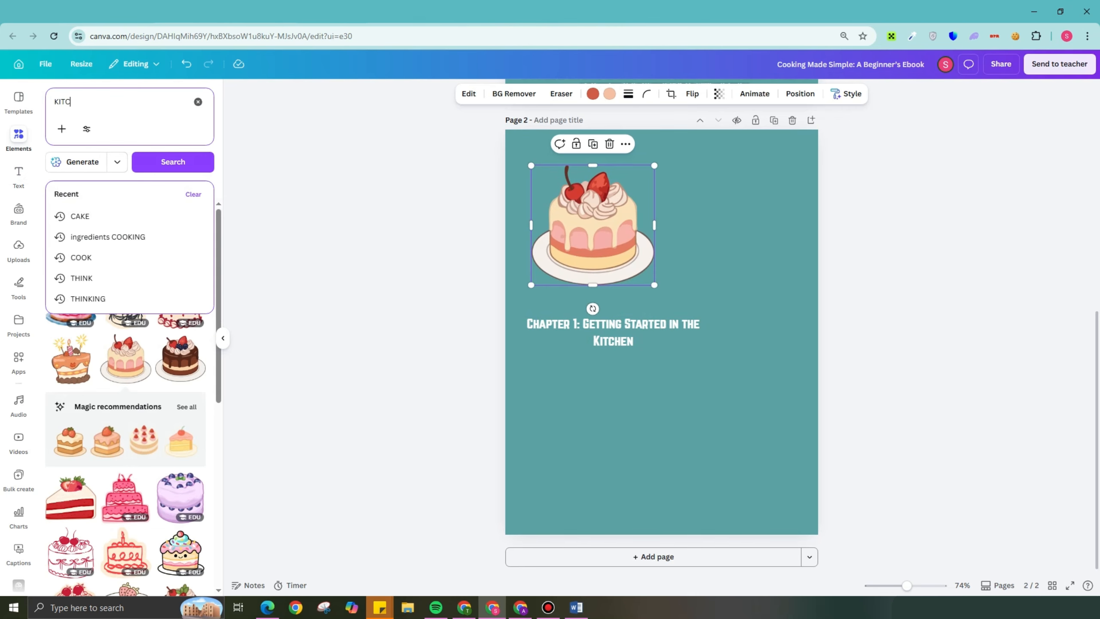
type("HEN")
key("Return")
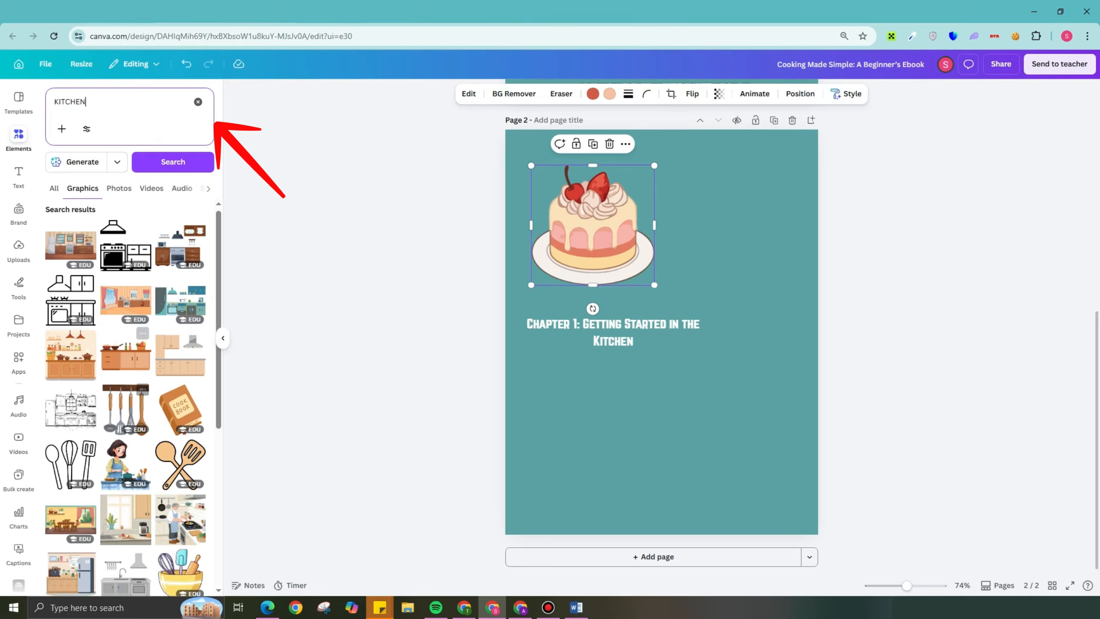
scroll(173, 304, "down", 3)
left_click(70, 407)
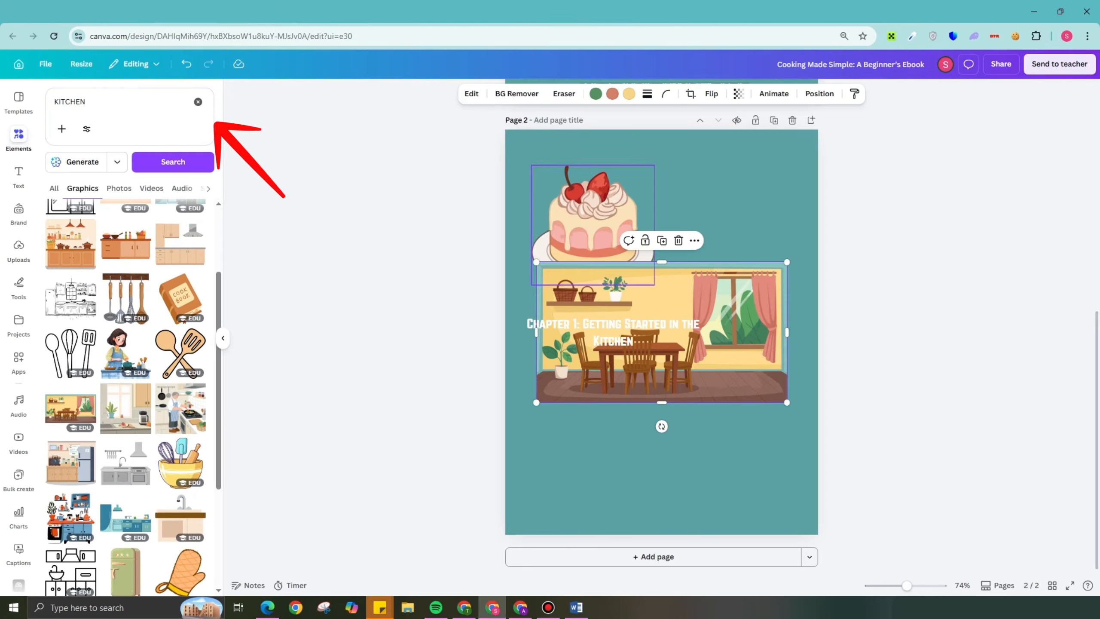
- Delete the cake from page 2, shrink the dining-room scene to about 6.3 × 3.5, and place it at the page's upper edge
key("Delete")
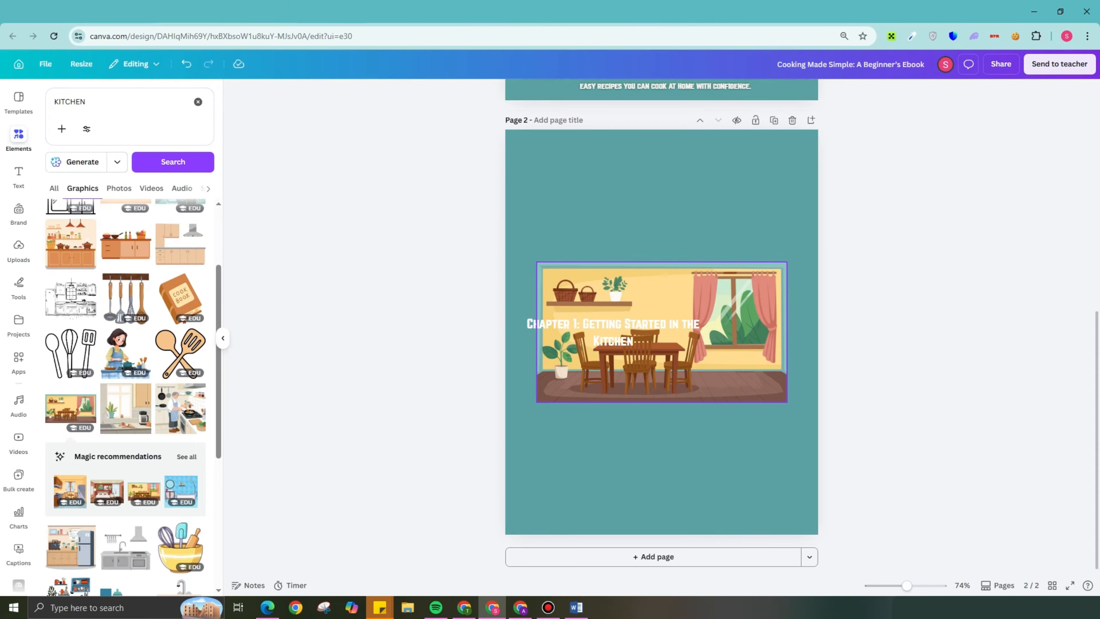
left_click_drag(693, 295, 706, 177)
left_click_drag(801, 145, 782, 155)
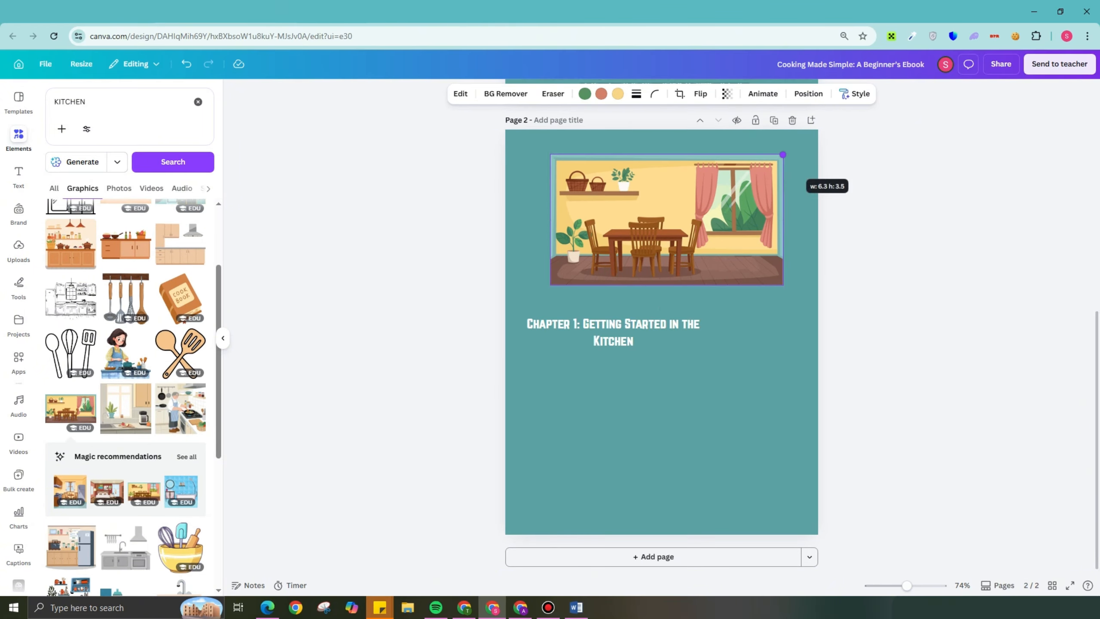
left_click_drag(693, 221, 679, 201)
- Move the Chapter 1 heading just below the dining-room scene and duplicate it for the "Basic Kitchen Tools You Need" text listing the essentials
left_click_drag(623, 331, 663, 292)
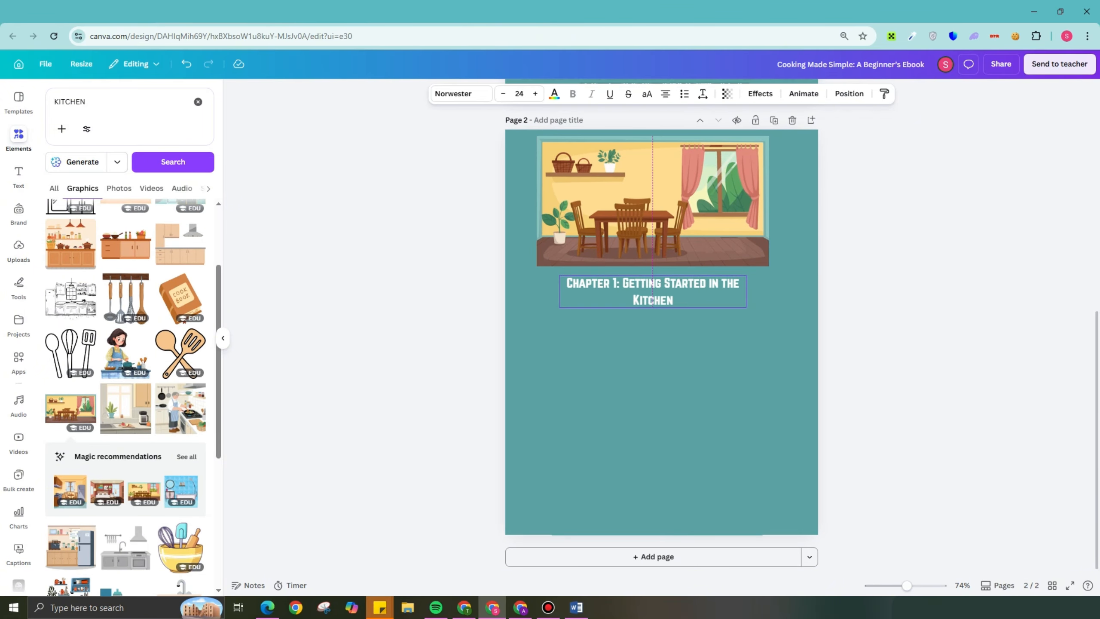
key("ctrl+d")
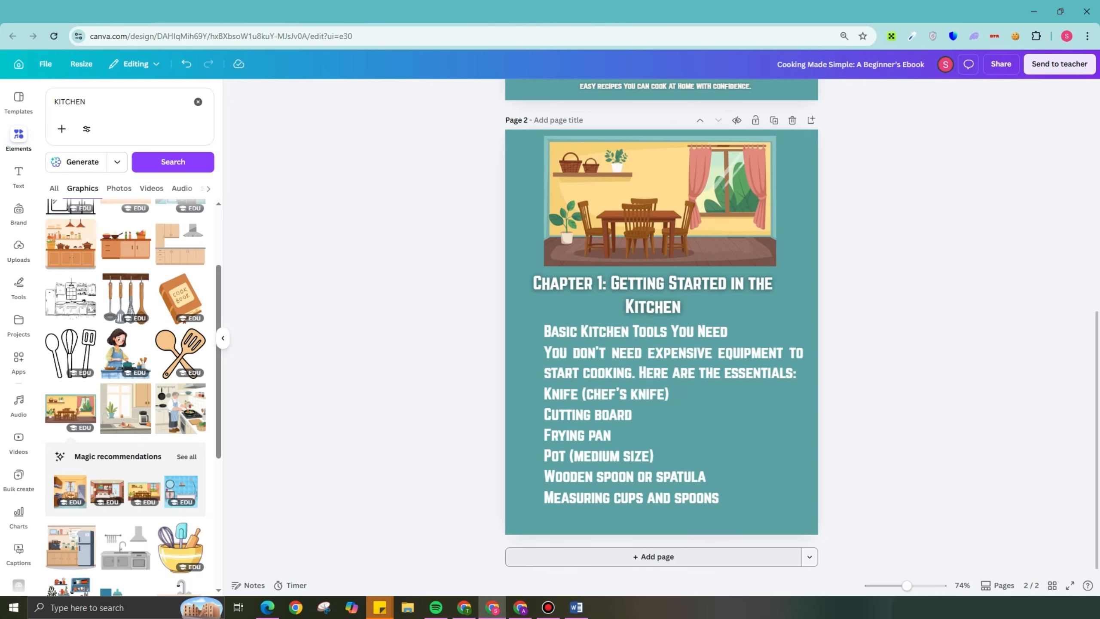
- Add a third page after the Chapter 1 page and look over the cover and chapter pages
left_click(653, 557)
scroll(661, 327, "up", 15)
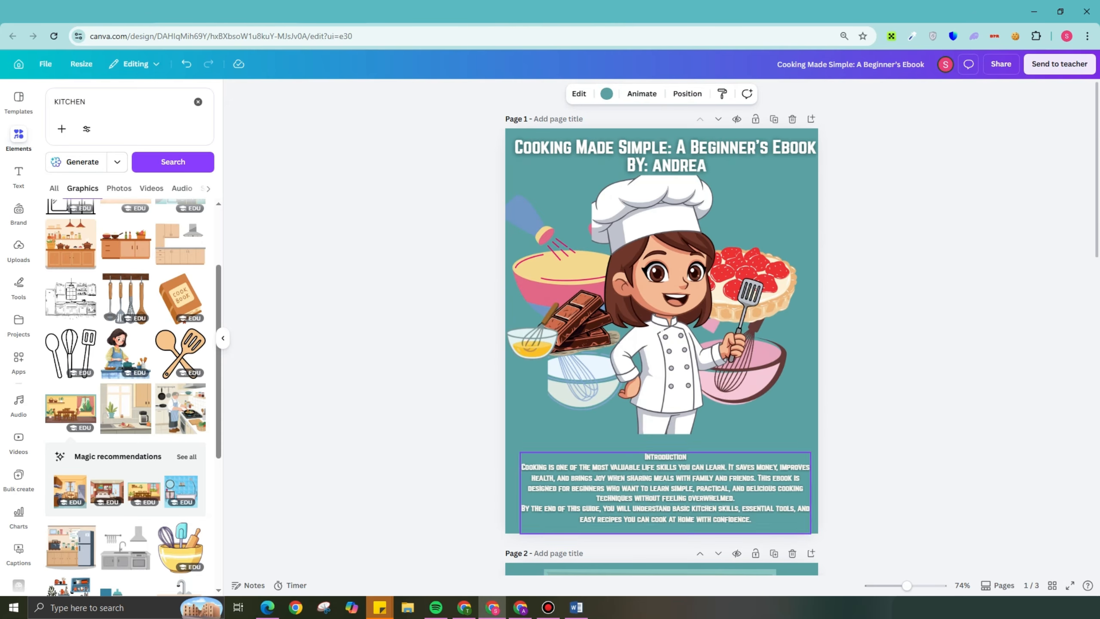
scroll(662, 327, "down", 6)
scroll(661, 328, "down", 3)
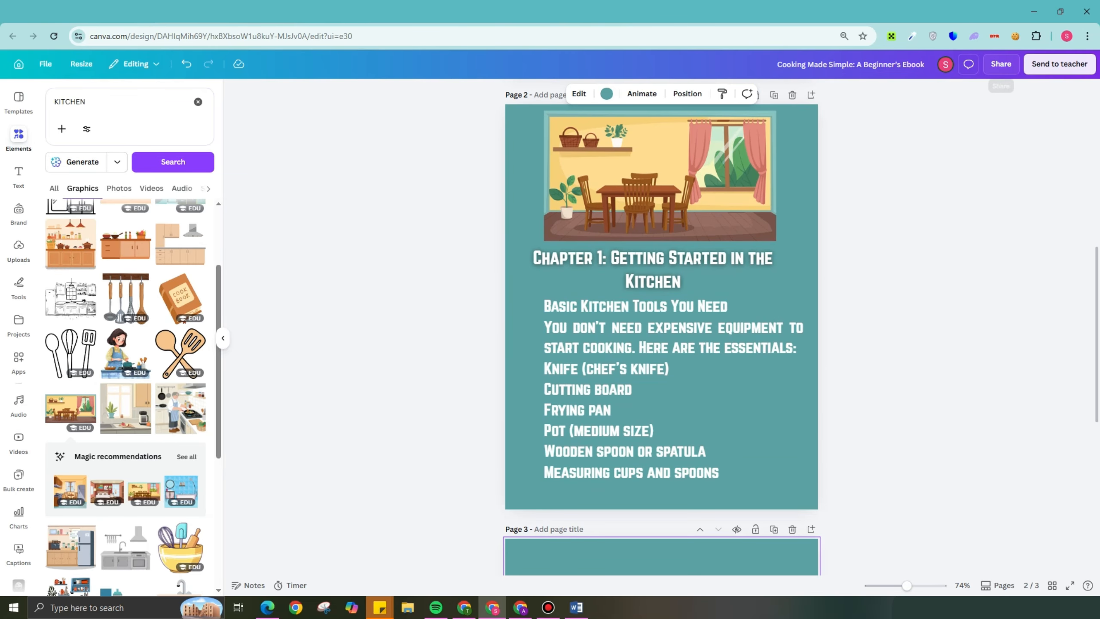
- Open the ebook's download settings and set the file type to PDF Standard for pages 1–3
left_click(1001, 64)
left_click(914, 304)
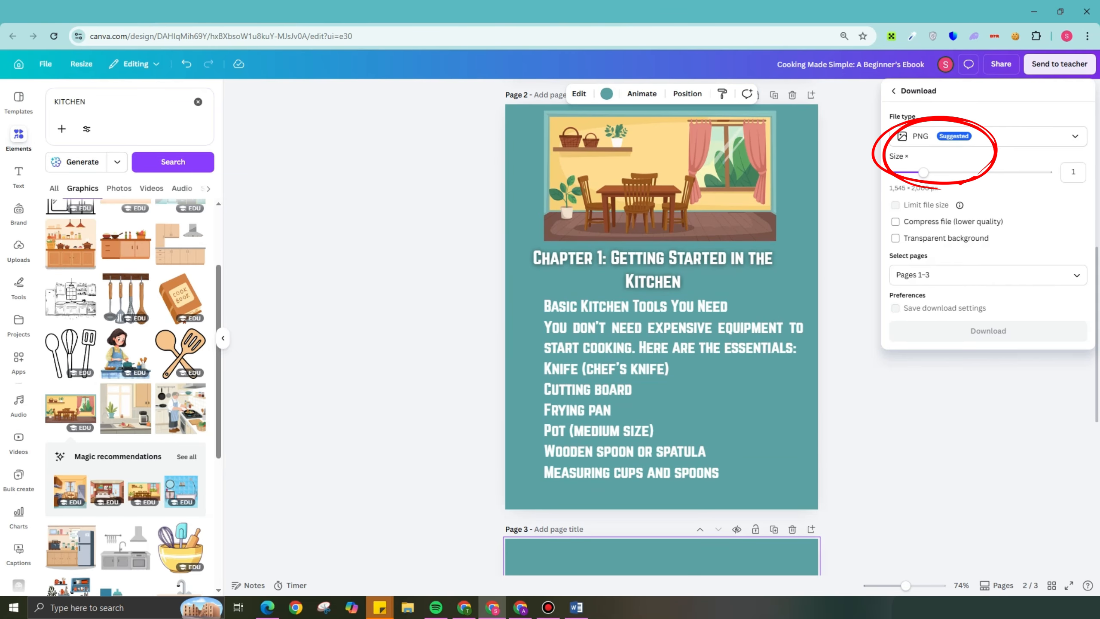
left_click(988, 136)
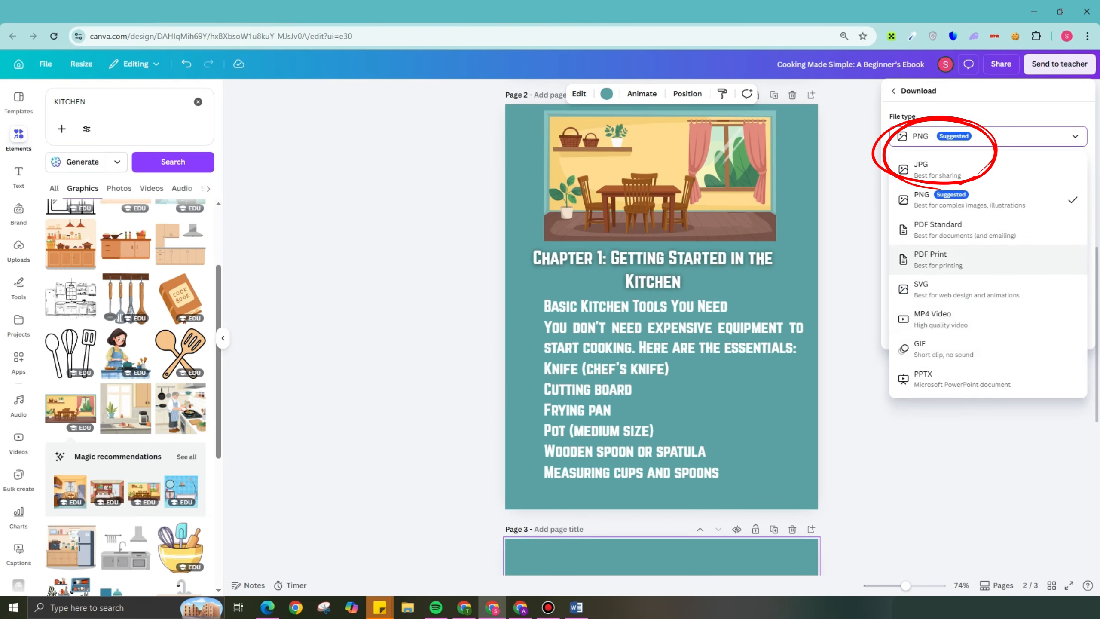
left_click(952, 258)
left_click(987, 136)
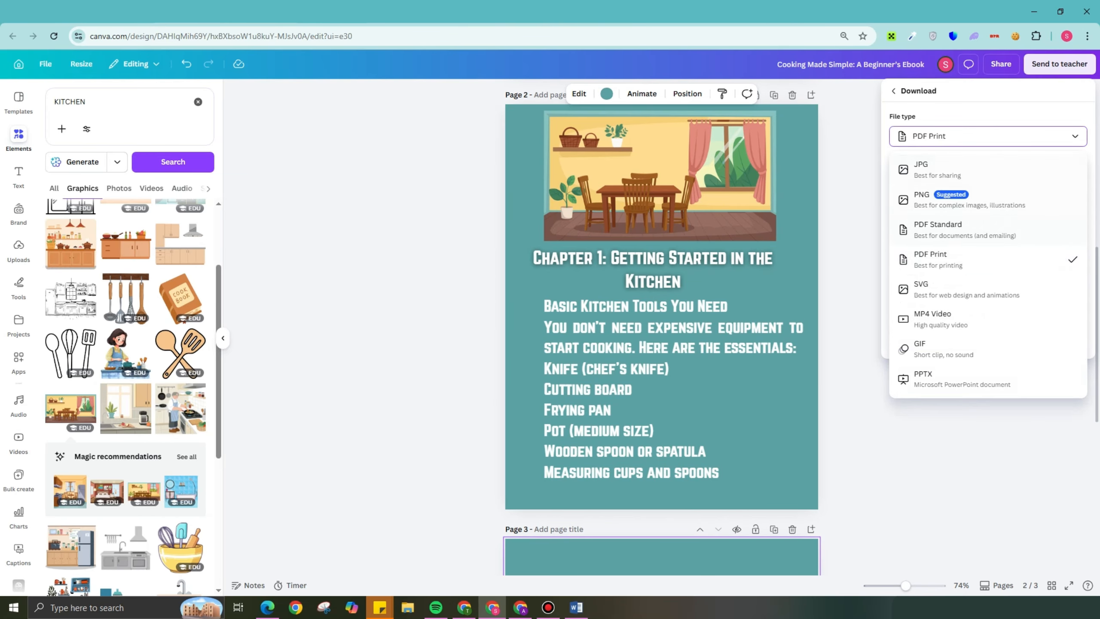
left_click(952, 229)
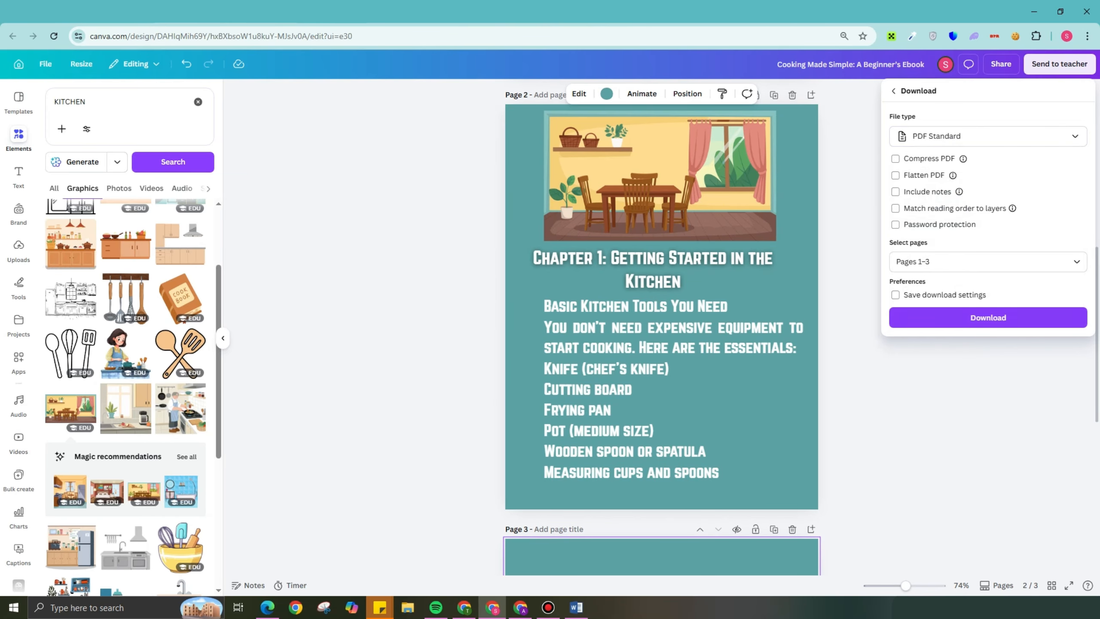
- Switch to the Word notes and read the "Ready to Sell or Share (Final step)" section for places to upload the ebook
left_click(576, 607)
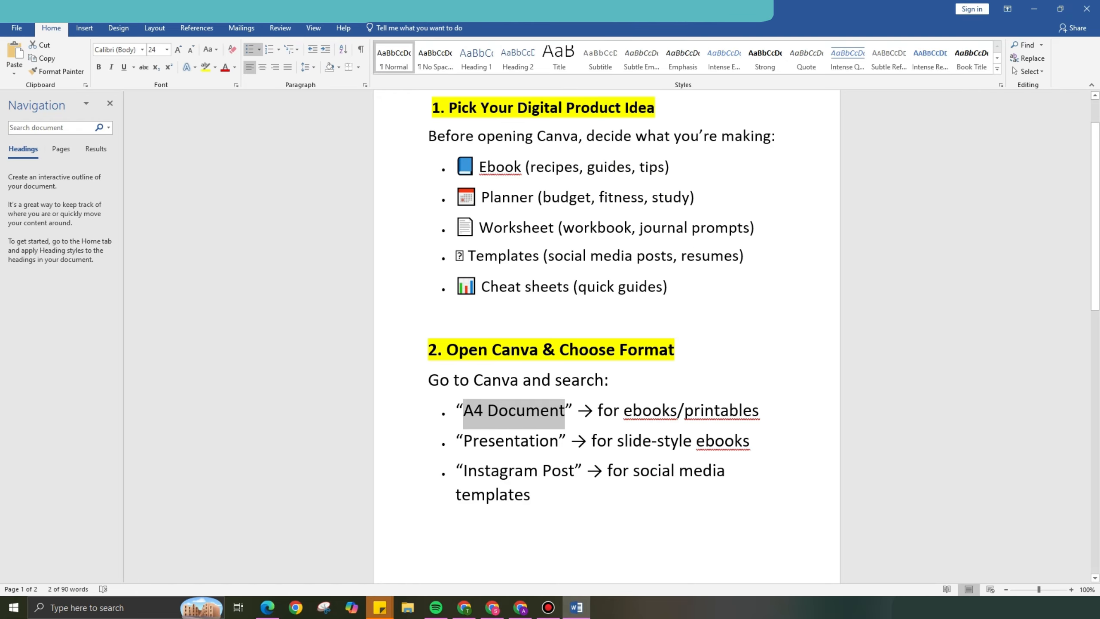
scroll(606, 336, "down", 8)
scroll(607, 337, "down", 5)
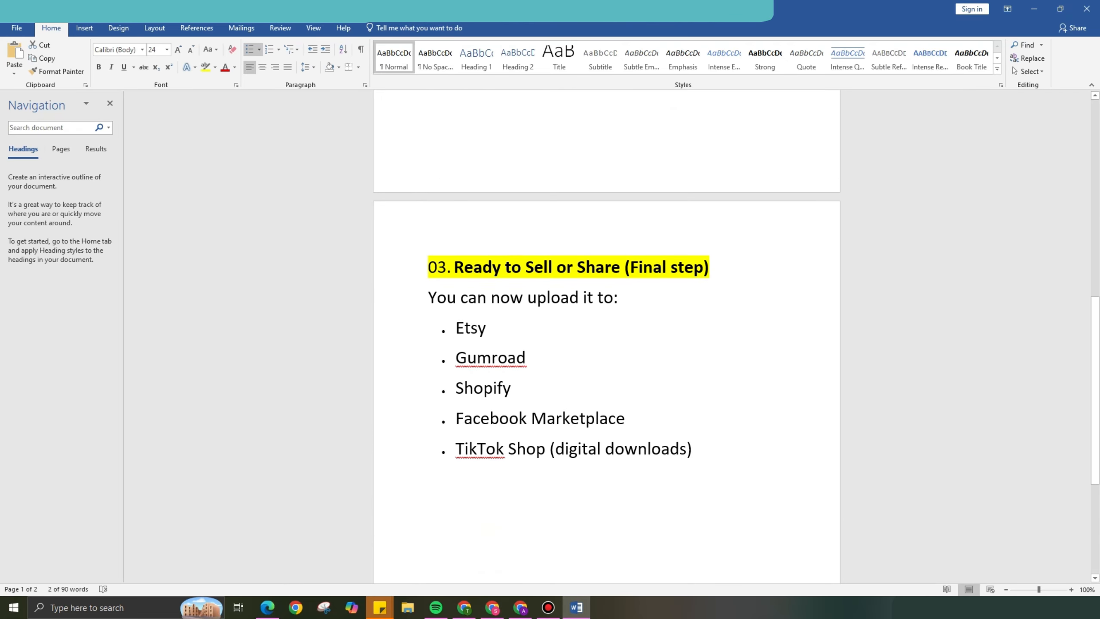